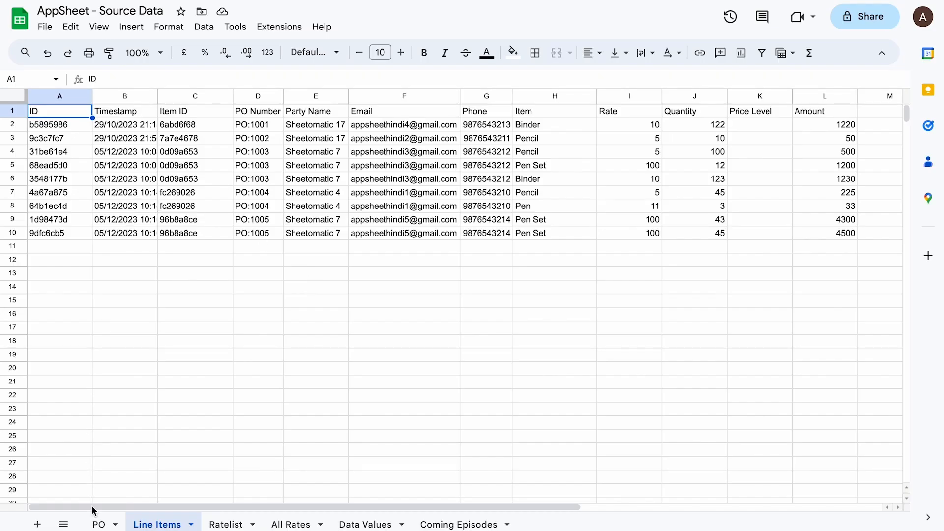
Look over the Line Items sheet and the purchase order app's views, actions and automation sections.
scroll(449, 228, right, 2)
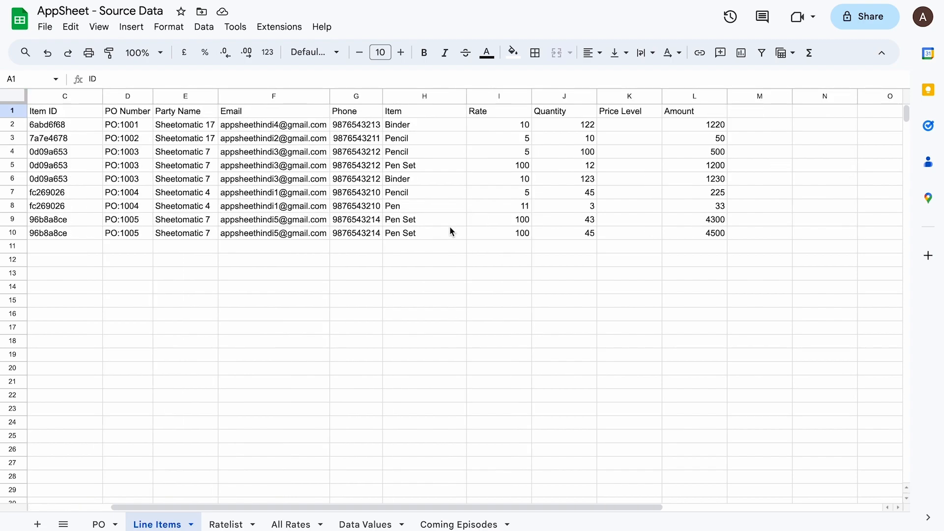
scroll(449, 229, left, 2)
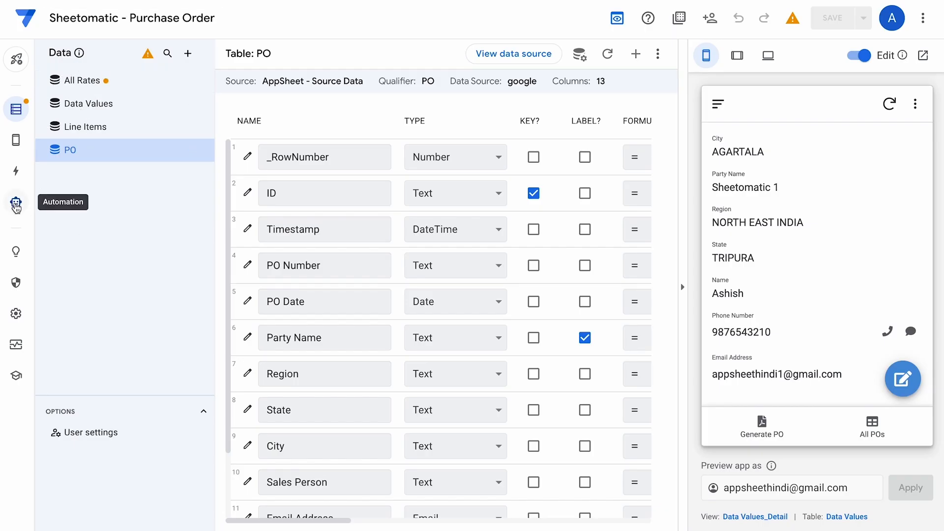
click(15, 148)
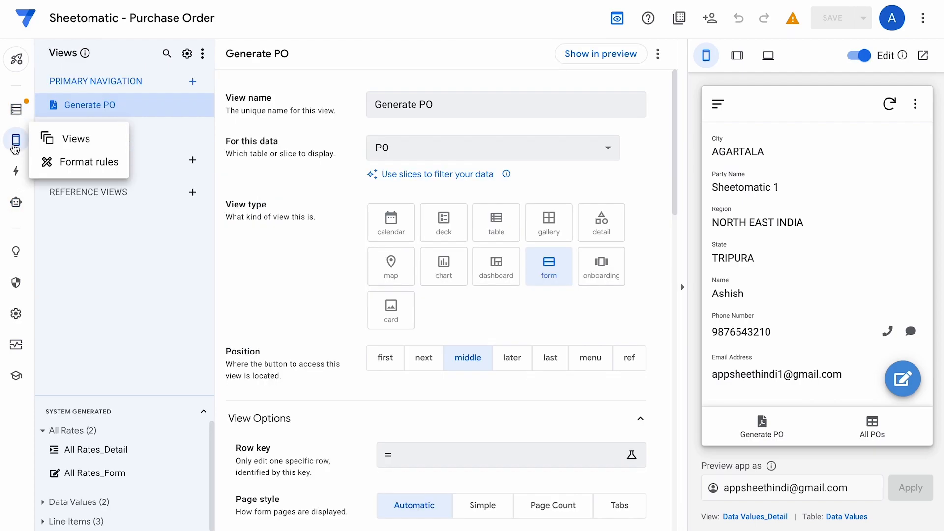
click(17, 170)
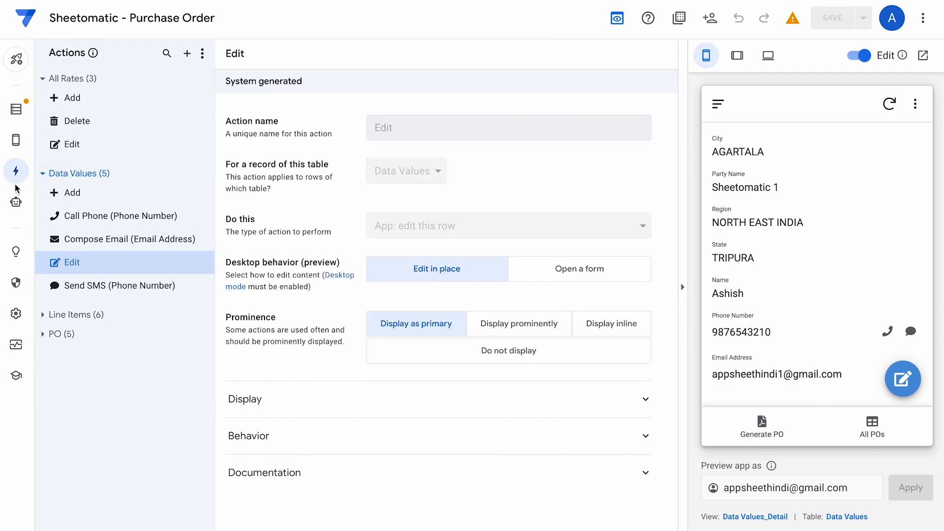
click(16, 141)
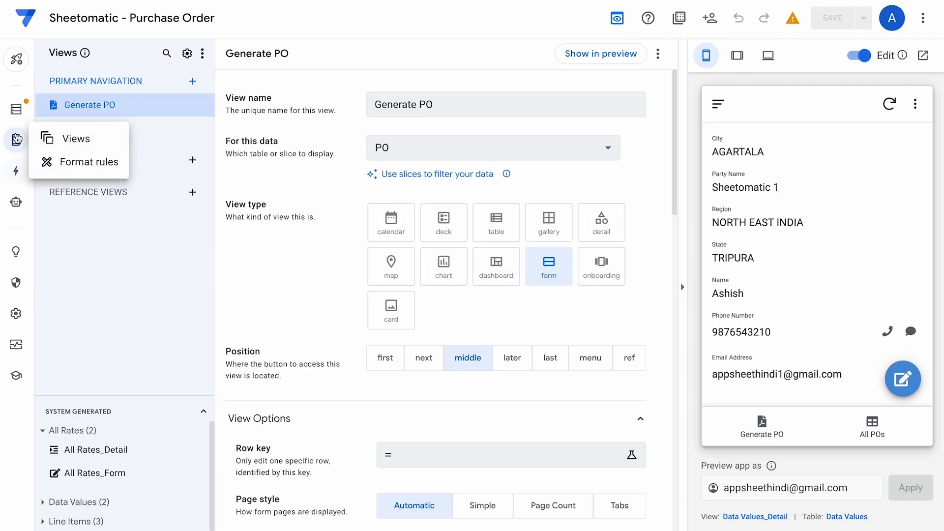
click(15, 203)
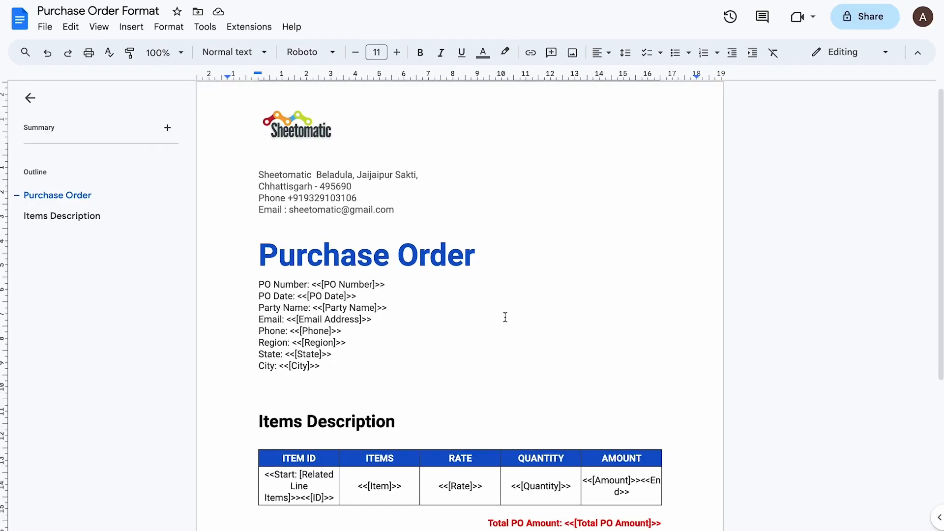
Review the placeholders and the items table in the Purchase Order Format document.
scroll(505, 317, down, 6)
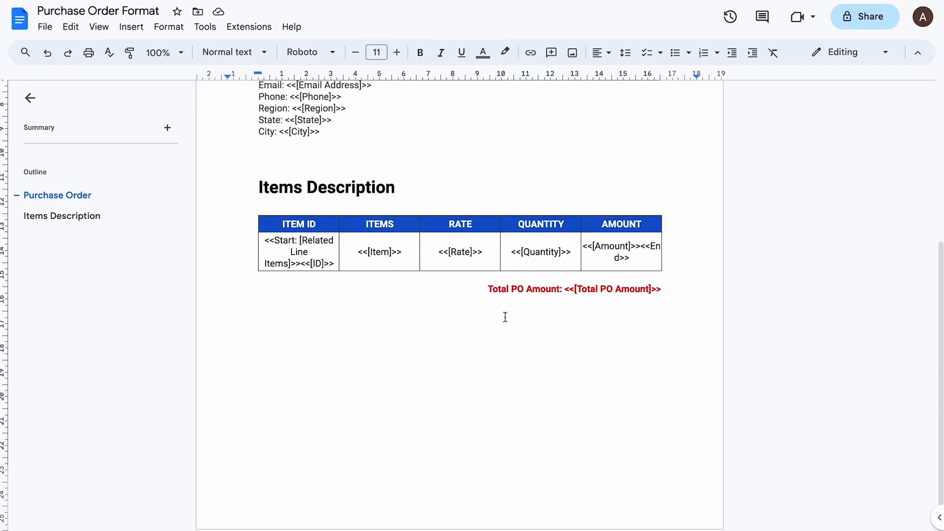
scroll(505, 317, up, 6)
scroll(468, 274, down, 4)
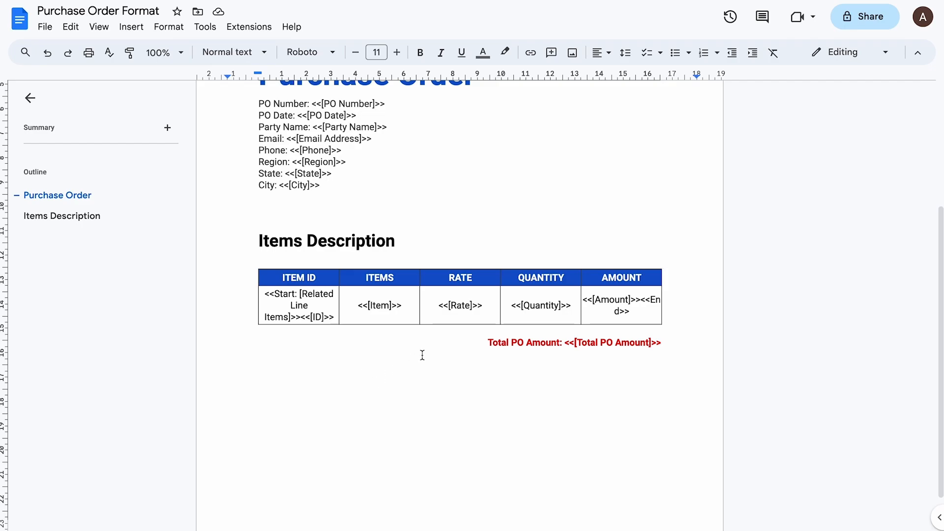
scroll(421, 354, up, 4)
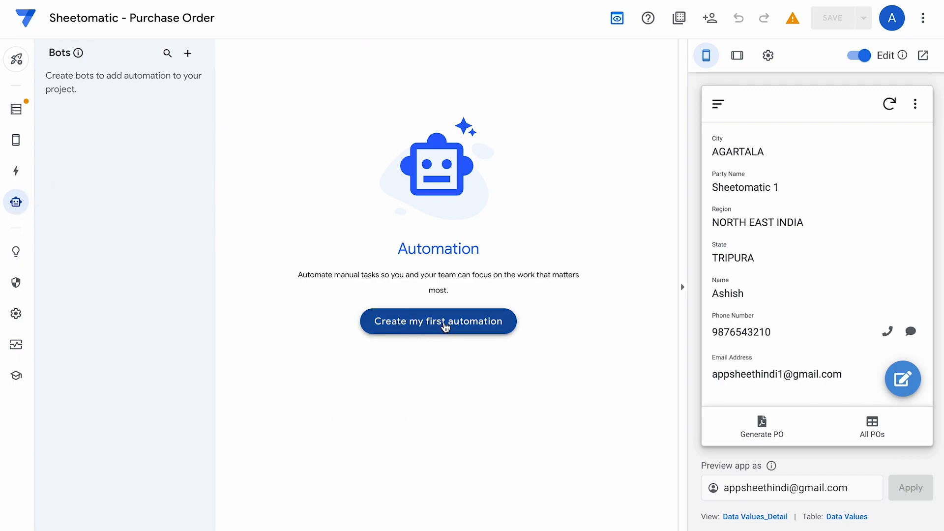
Create a new bot in the purchase order app and give it a custom event.
click(445, 327)
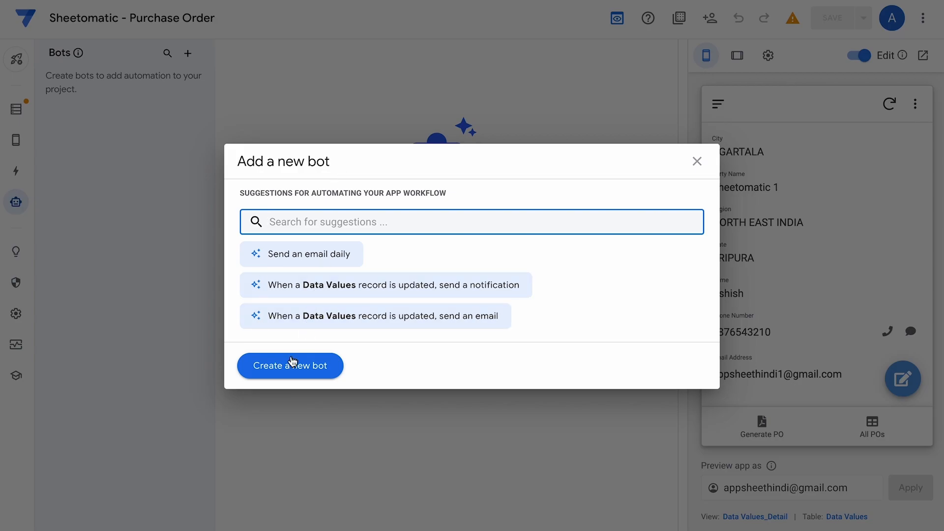
click(288, 368)
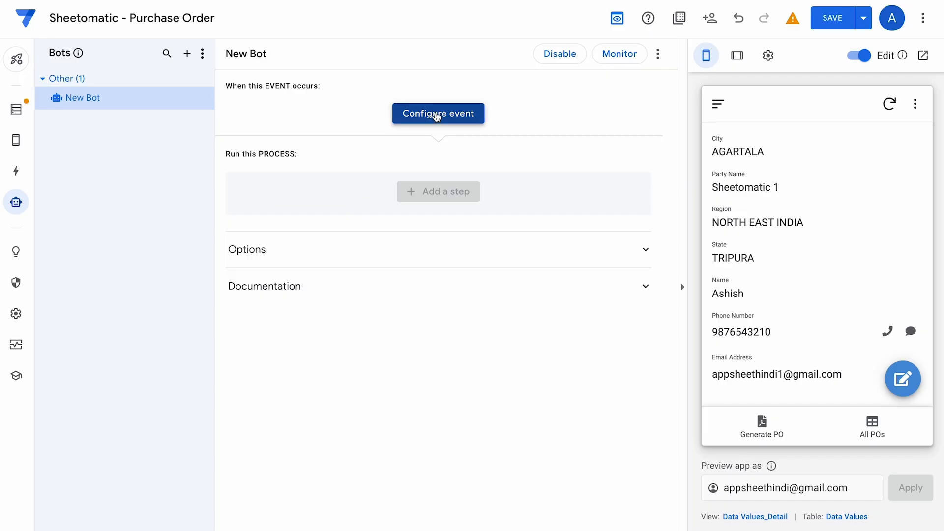
click(436, 113)
click(449, 88)
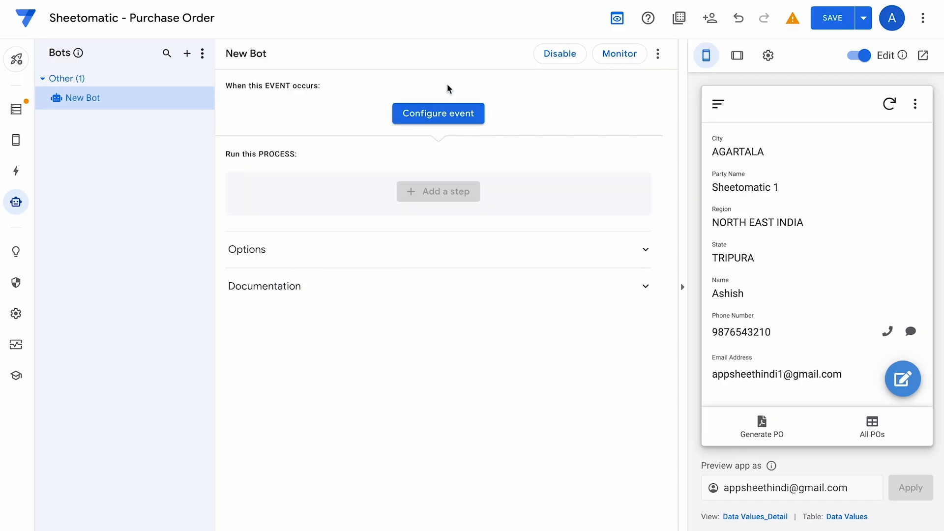
click(455, 114)
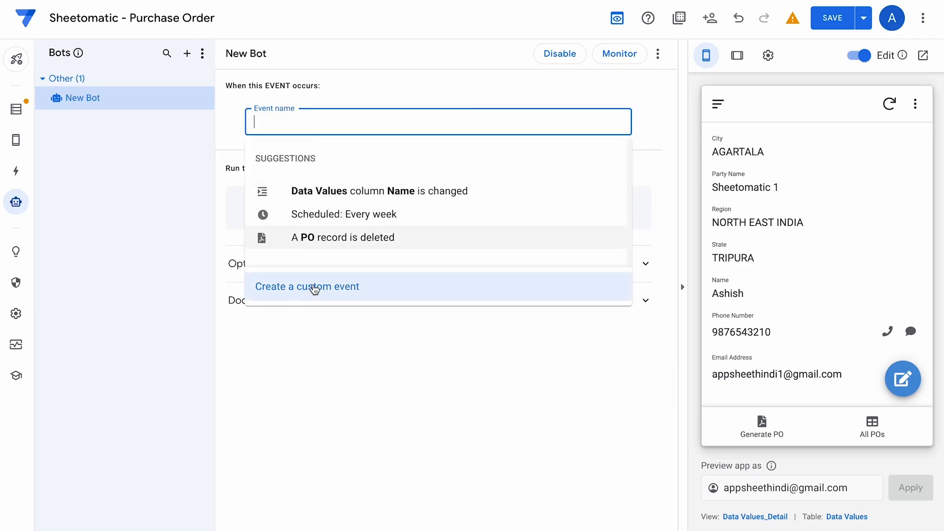
click(315, 288)
Name the event "When PO Generate" and set PO as the table that triggers it.
click(765, 148)
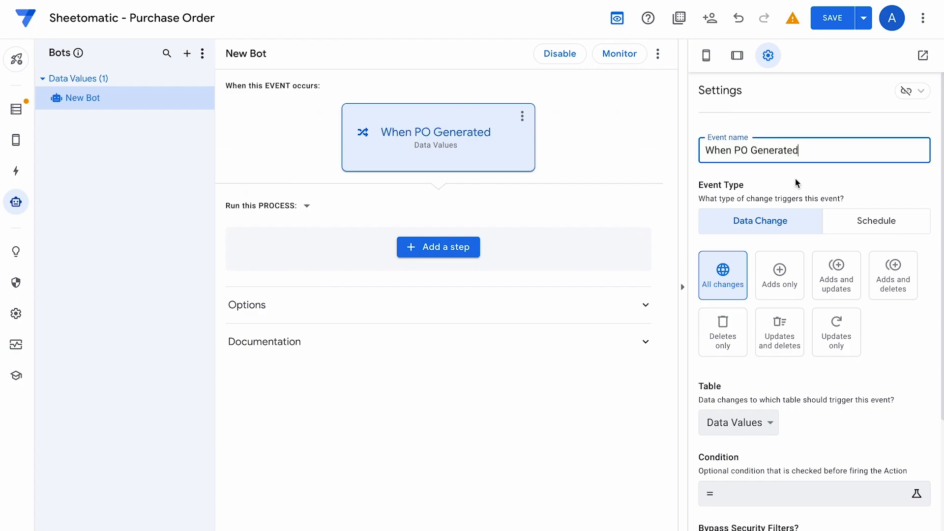
key(BackSpace)
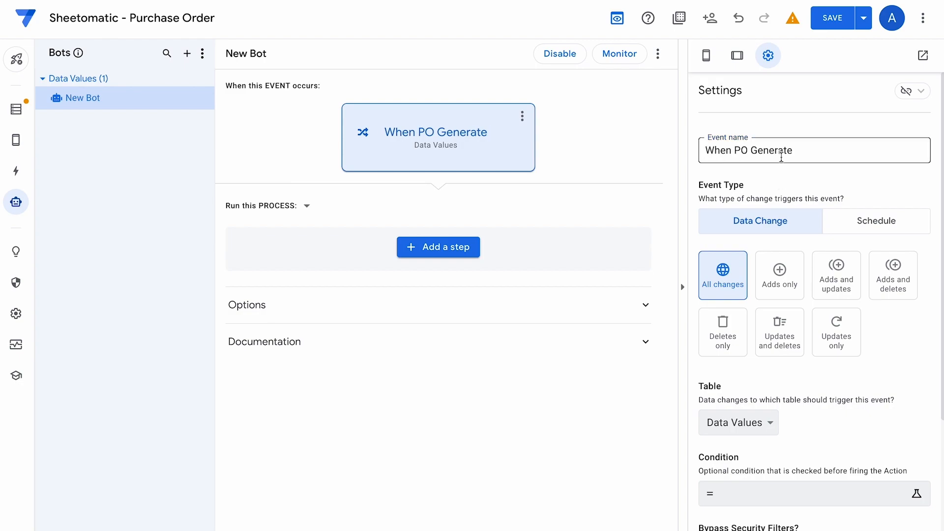
click(784, 182)
scroll(745, 176, down, 1)
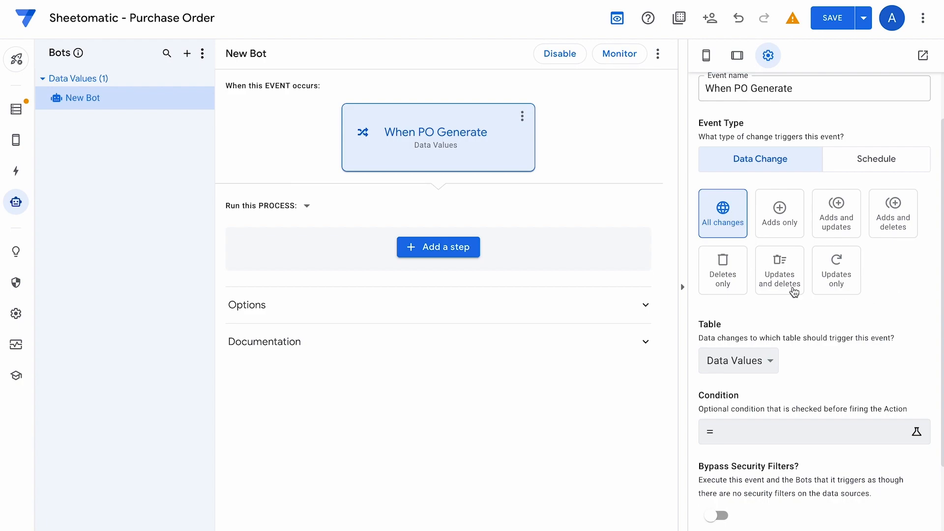
scroll(823, 325, down, 1)
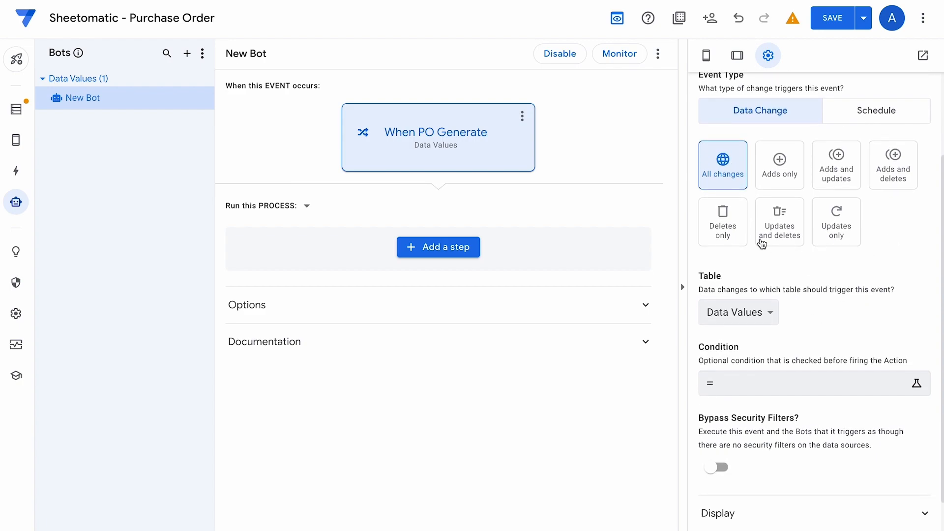
click(758, 315)
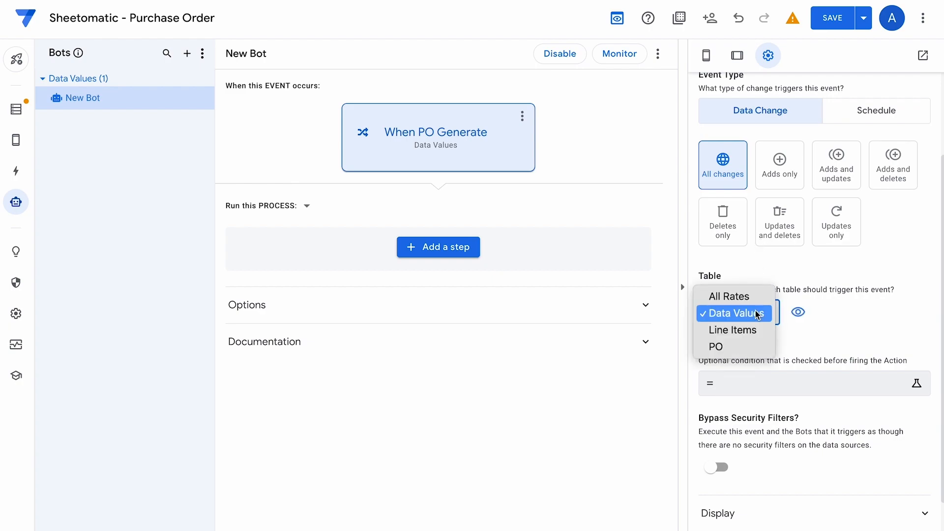
click(750, 347)
Switch to the AppSheet - Source Data spreadsheet to compare its PO and Line Items sheets, and return to the bot's event settings.
click(364, 1)
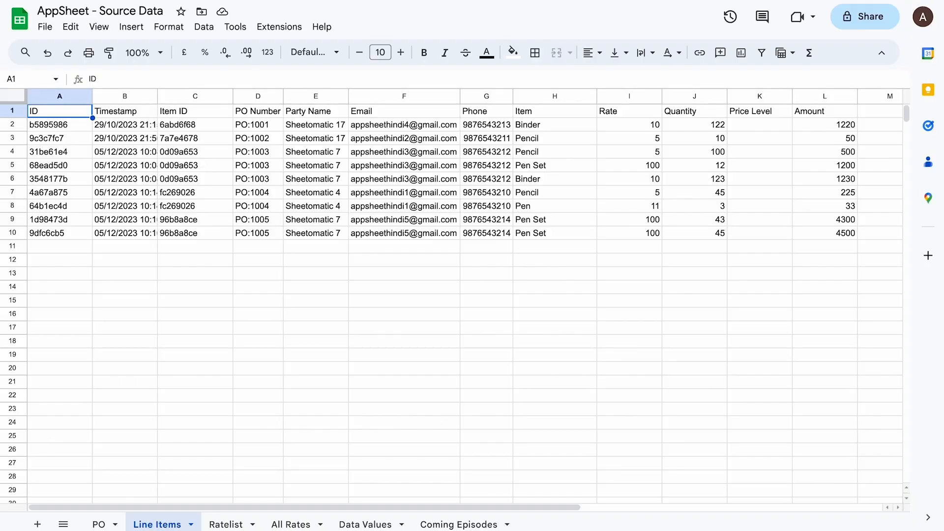
click(100, 526)
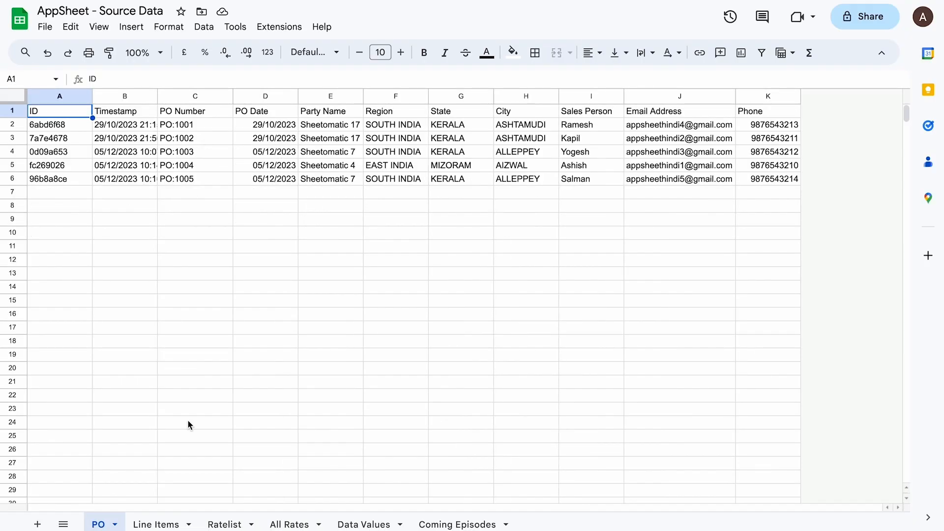
click(145, 524)
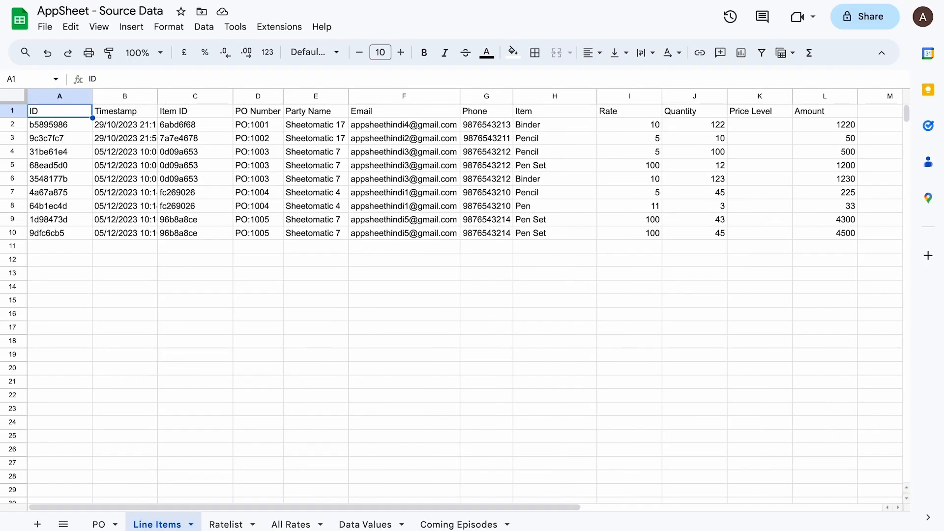
click(472, 1)
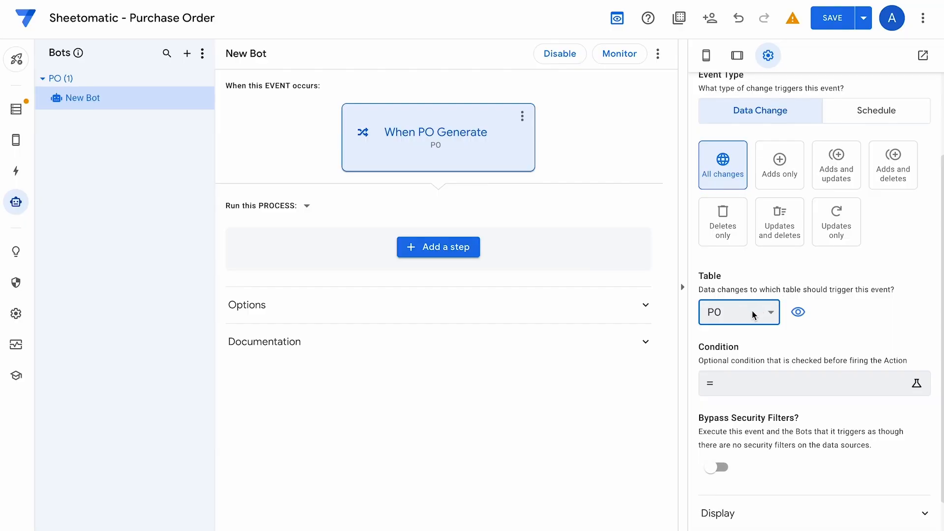
click(813, 332)
scroll(813, 332, down, 1)
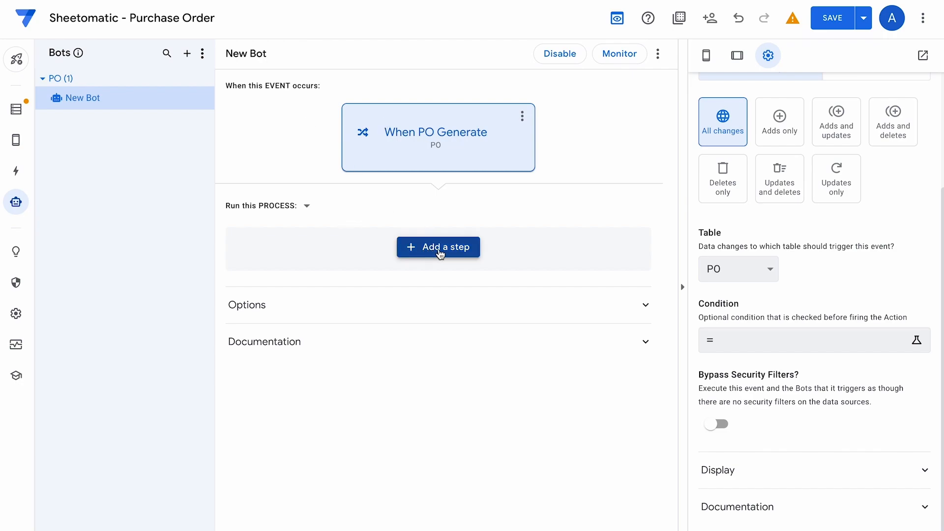
Add a custom step to the bot's process and name it "Print PO PDF".
click(439, 252)
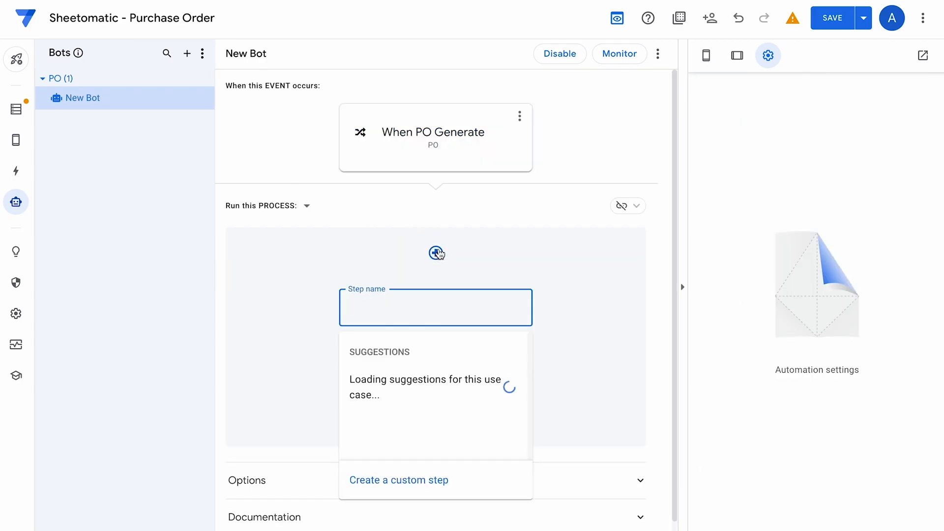
click(405, 481)
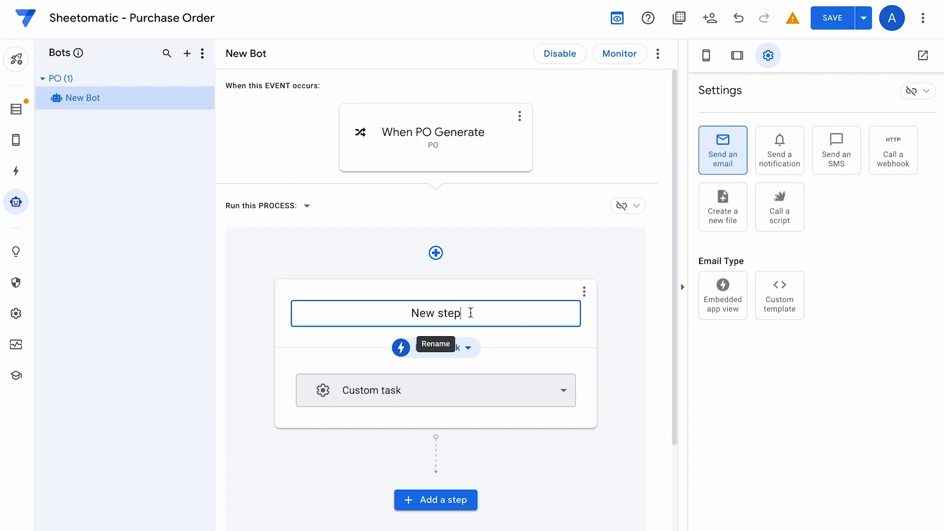
text(Print PDF)
key(Left)
key(Left)
key(Left)
text(PO)
key(Return)
scroll(533, 240, down, 2)
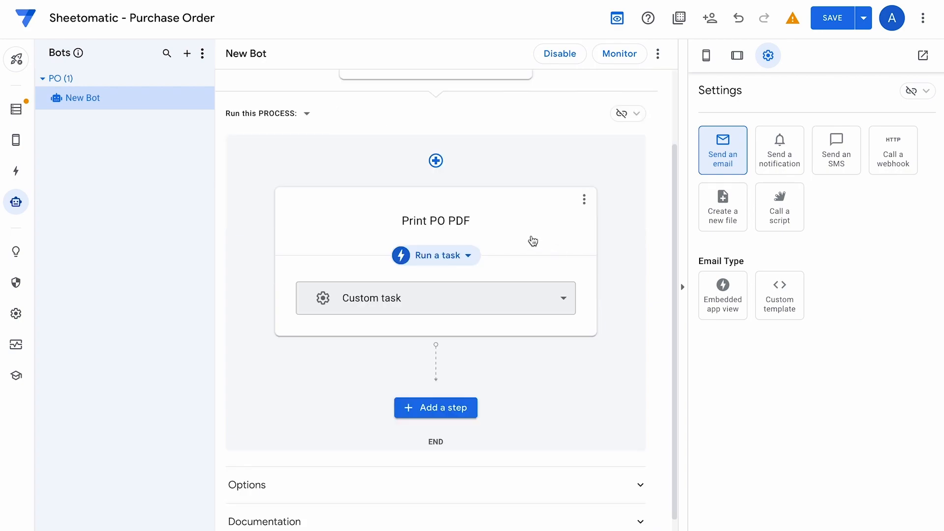
click(489, 222)
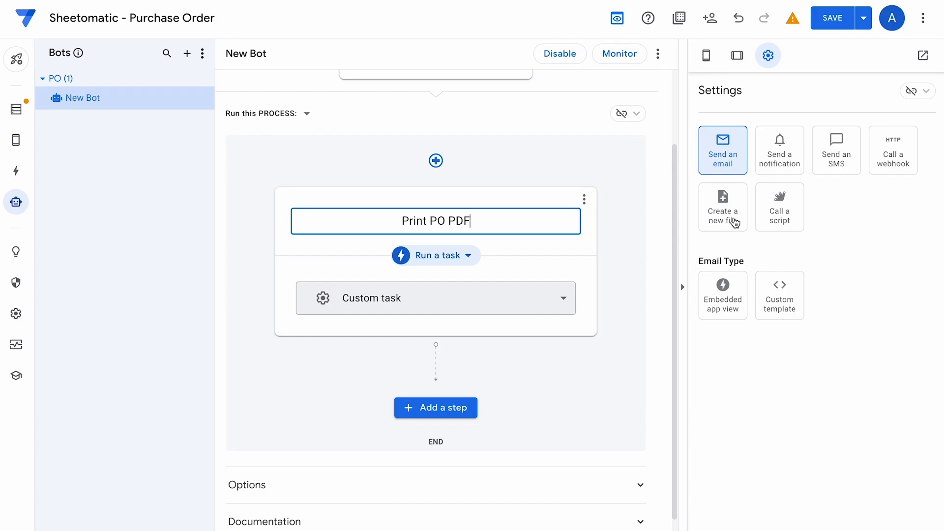
Make the Print PO PDF task create a new file, with PDF as its HTTP content type.
click(715, 221)
scroll(833, 291, down, 2)
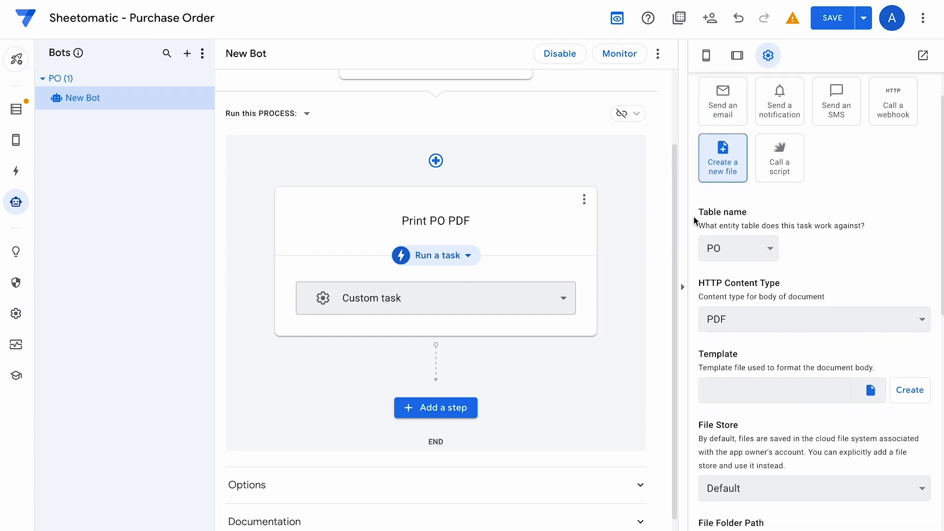
scroll(817, 279, down, 1)
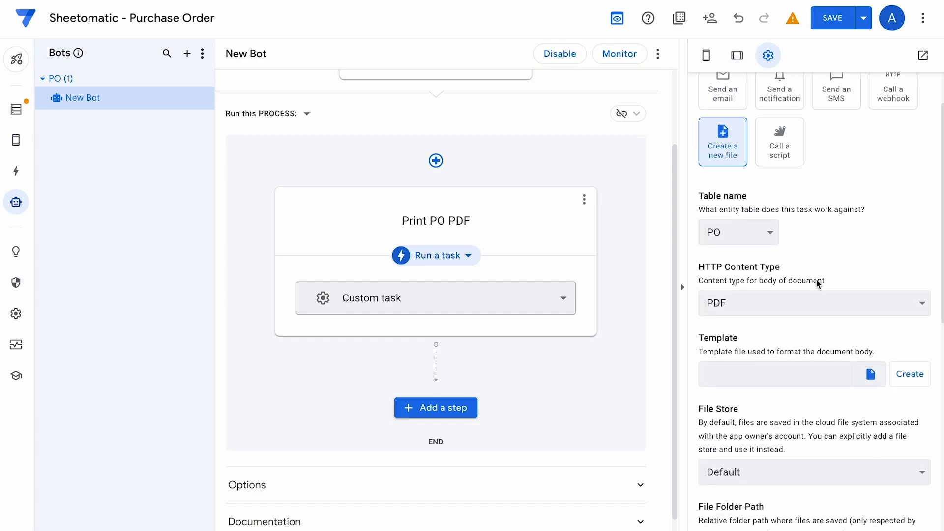
scroll(768, 261, down, 2)
click(763, 249)
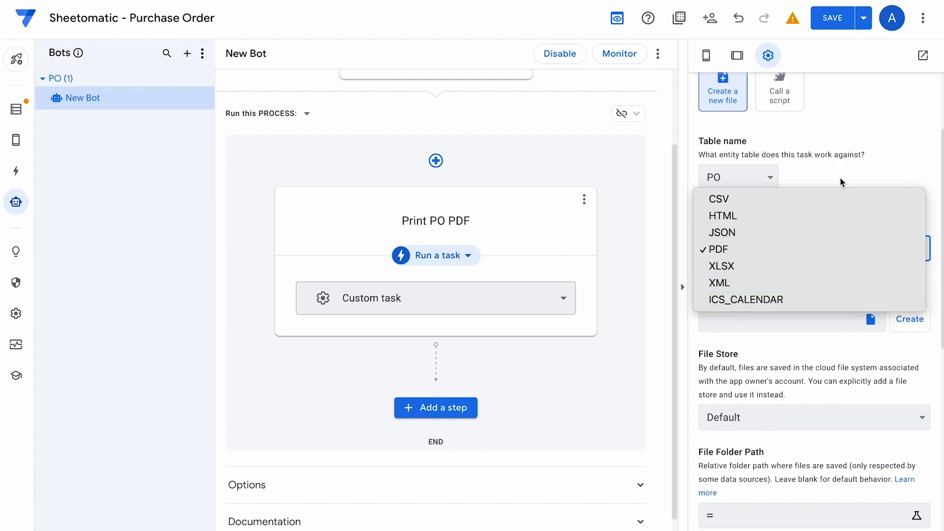
click(859, 165)
scroll(810, 288, down, 2)
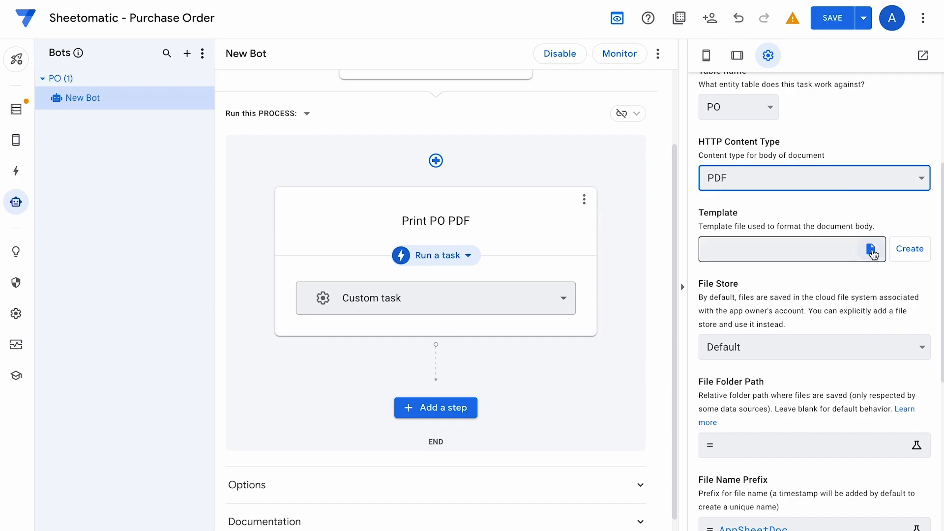
Generate a new template for the file's document body and open it for viewing.
click(871, 252)
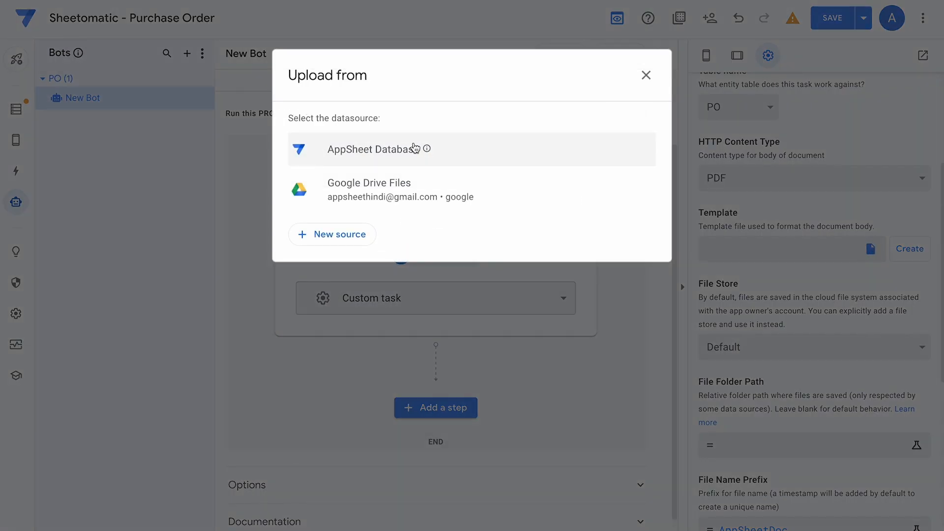
click(645, 75)
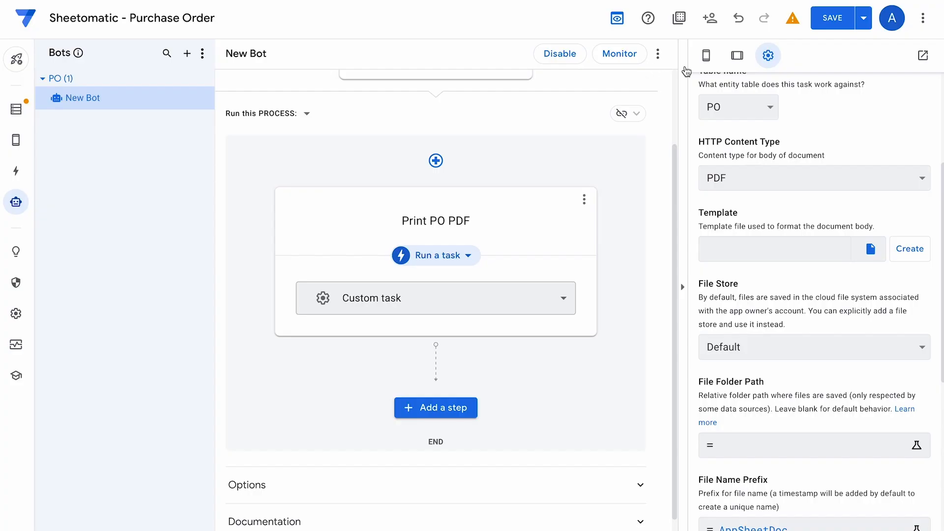
click(912, 251)
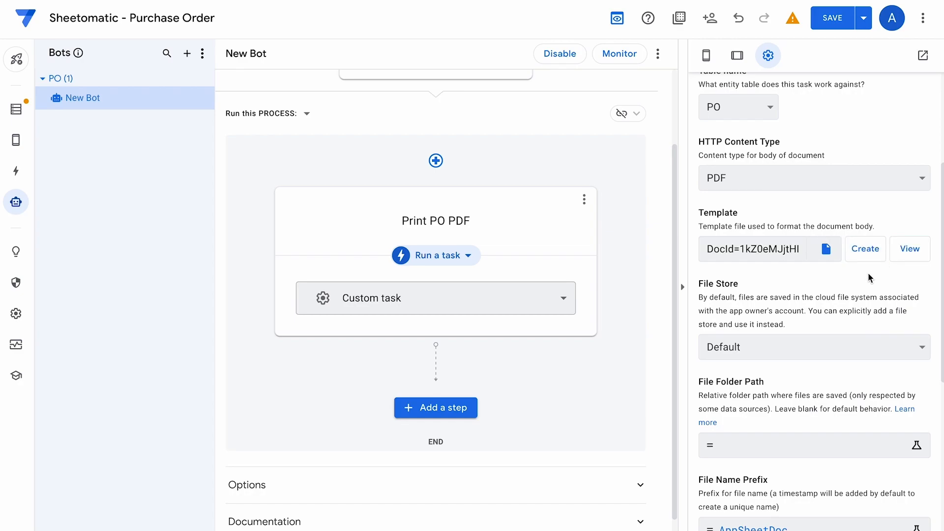
click(911, 250)
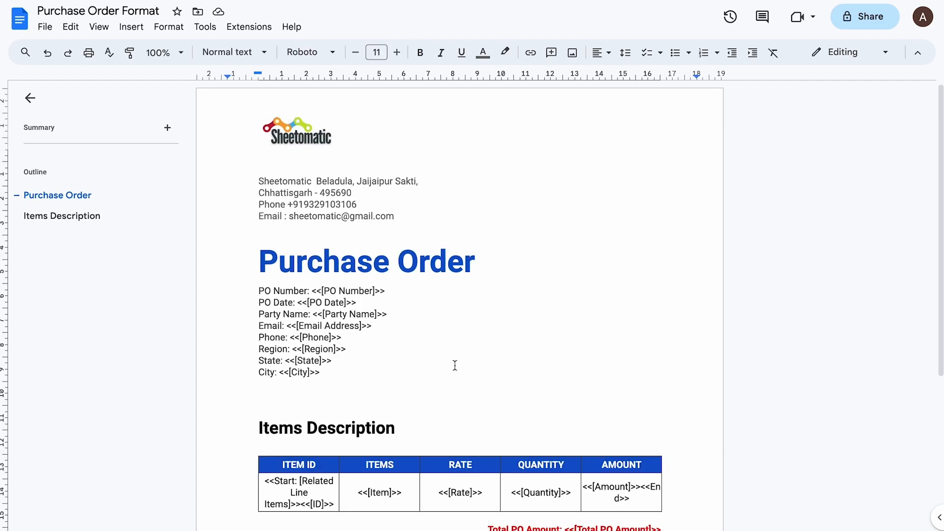
Compare the Purchase Order Format document with the generated body template and the Line Items sheet of the source data.
scroll(453, 364, down, 4)
scroll(454, 366, up, 2)
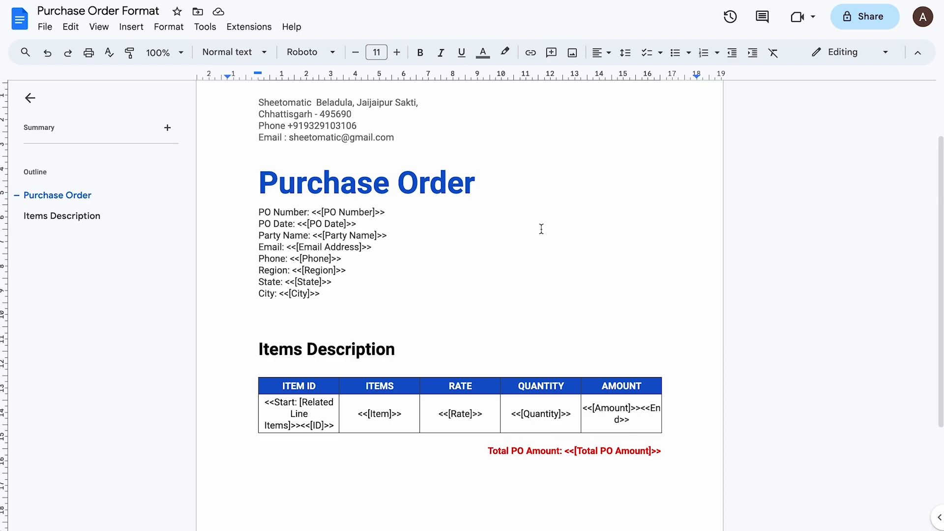
key(ctrl+Tab)
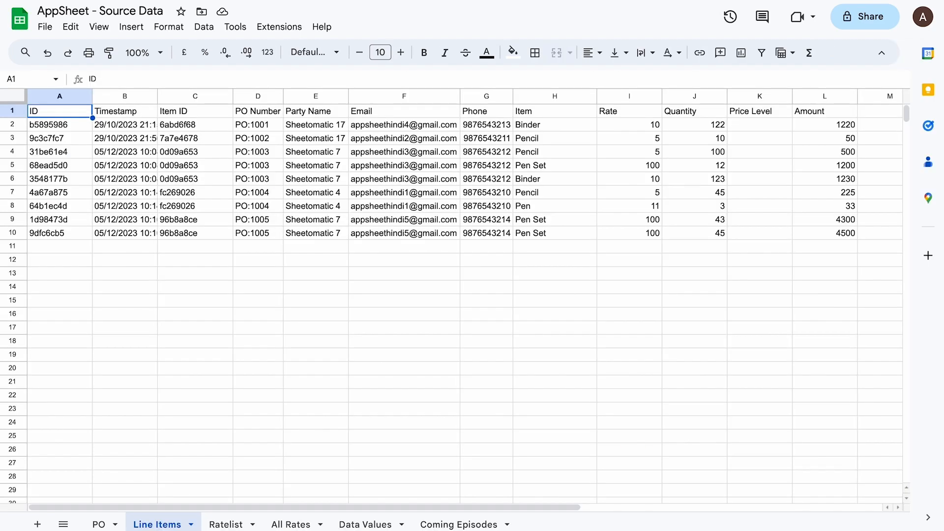
key(ctrl+Tab)
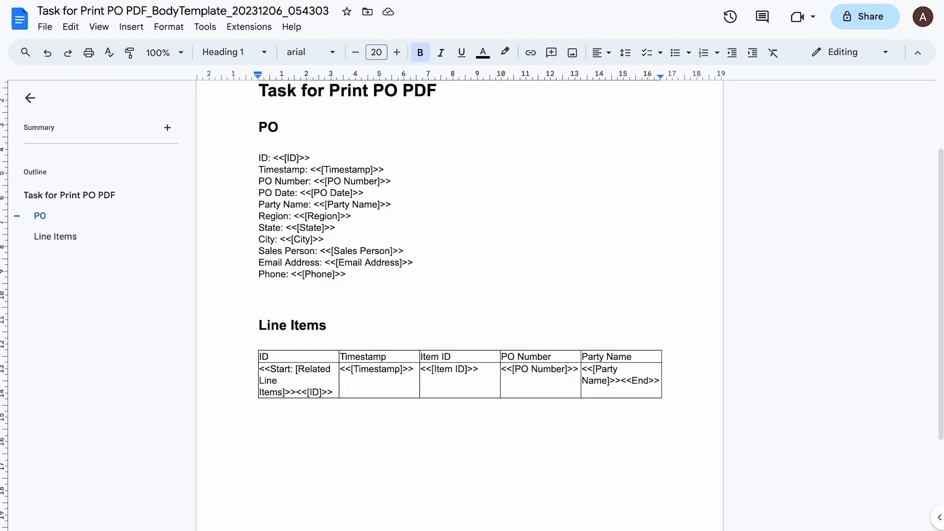
click(380, 287)
key(ctrl+Tab)
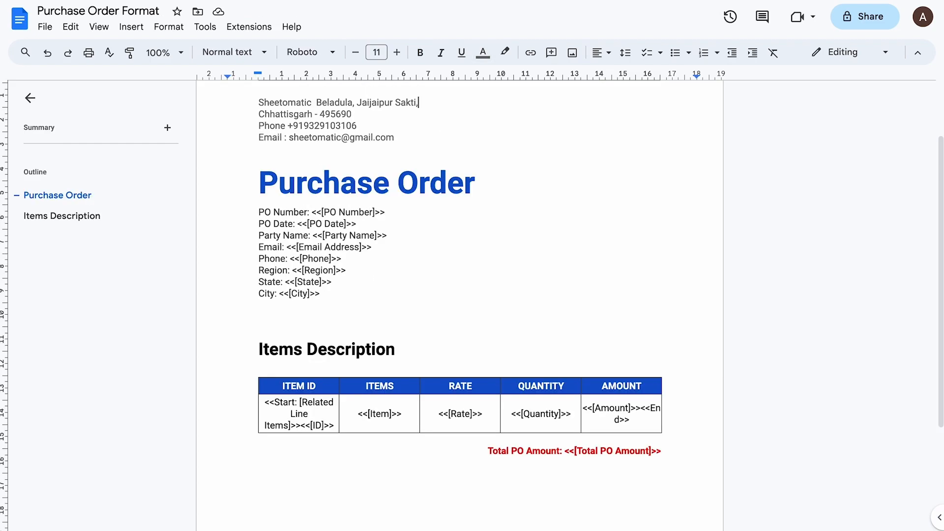
key(ctrl+Tab)
key(ctrl+Tab)
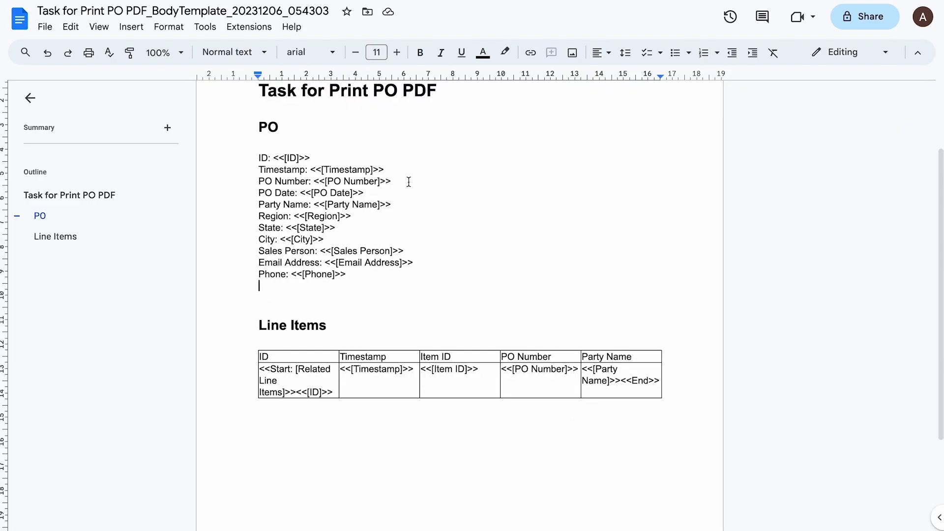
scroll(415, 211, up, 2)
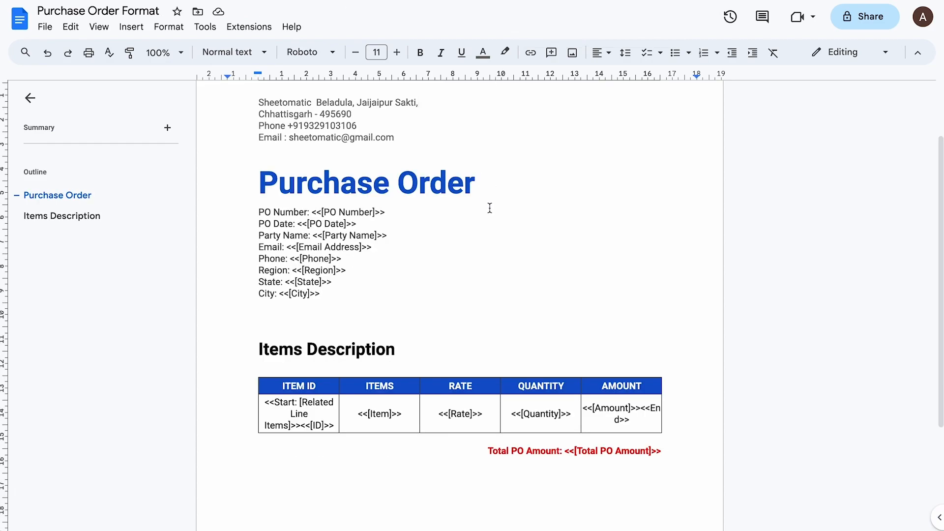
Copy the company details, Purchase Order title and PO fields from Purchase Order Format over the generated template's PO section.
scroll(492, 209, up, 3)
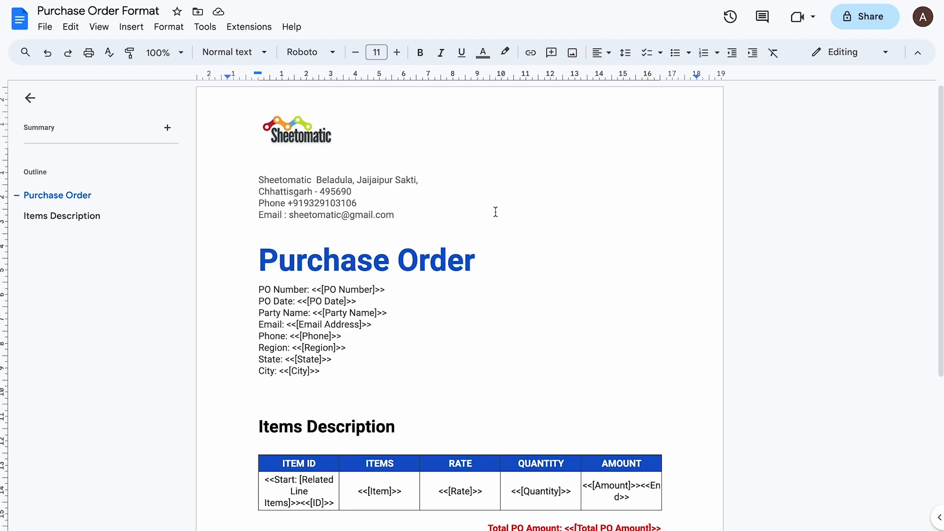
drag(326, 371, 259, 256)
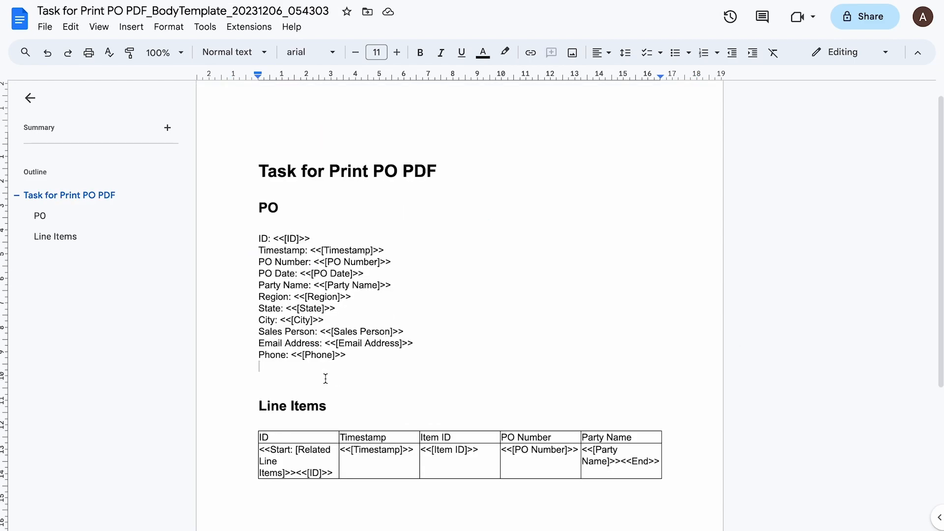
drag(350, 358, 243, 217)
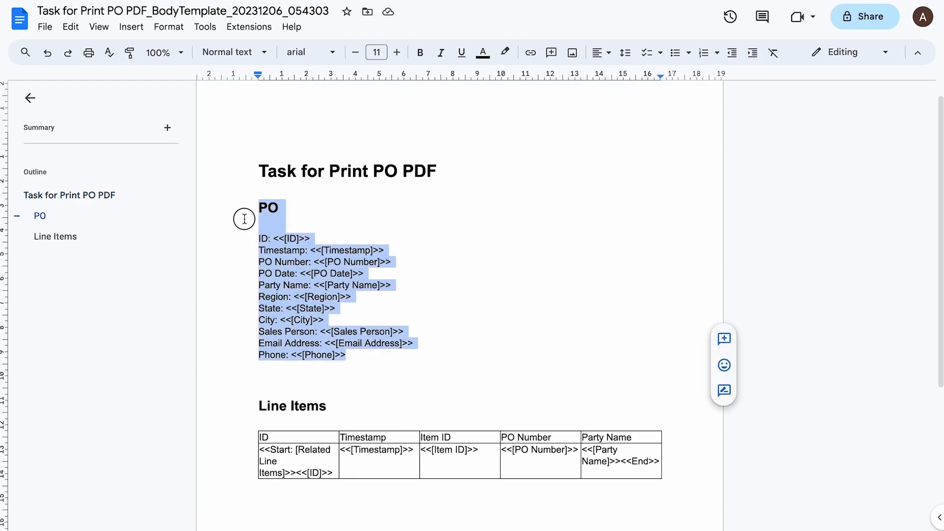
key(ctrl+v)
Delete the "Task for Print PO PDF" heading and the blank space it leaves above the company details.
drag(448, 171, 241, 163)
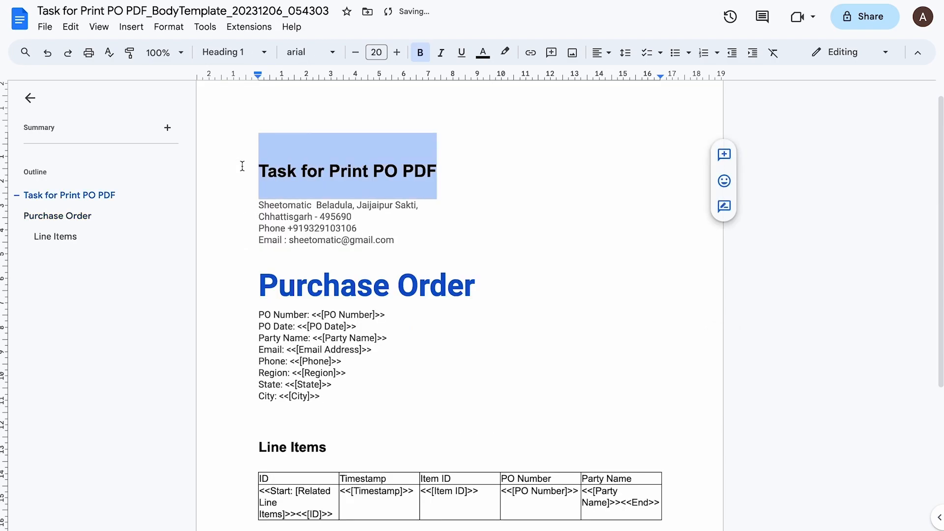
key(Delete)
key(Delete)
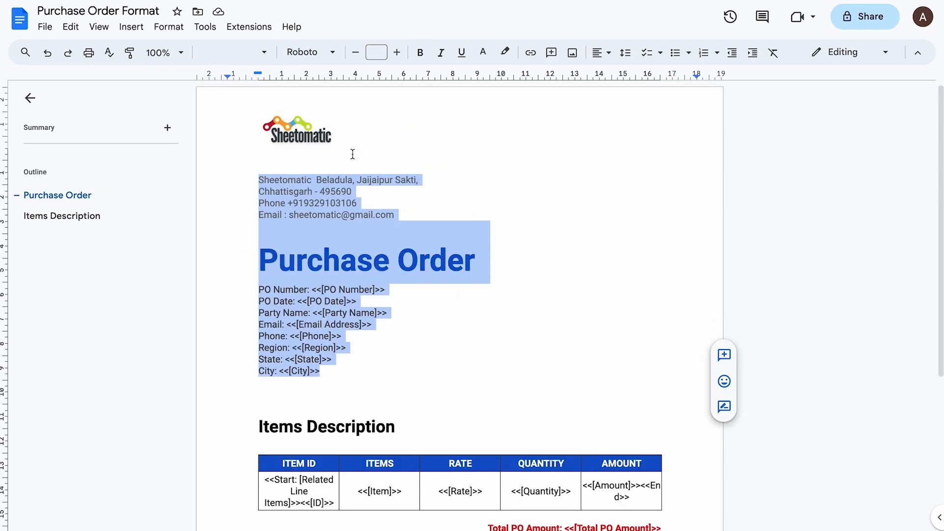
Copy the Sheetomatic logo from the Purchase Order Format header into the page header of the body template.
double_click(316, 123)
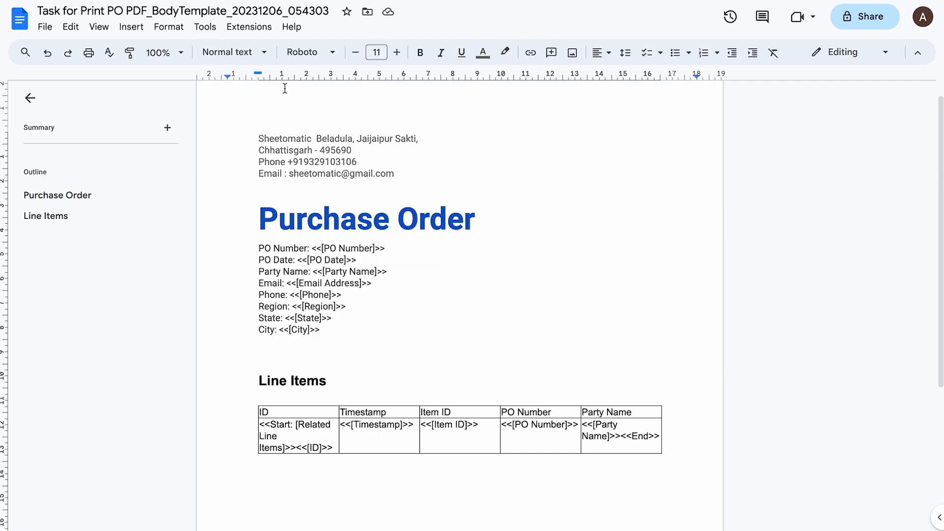
double_click(285, 88)
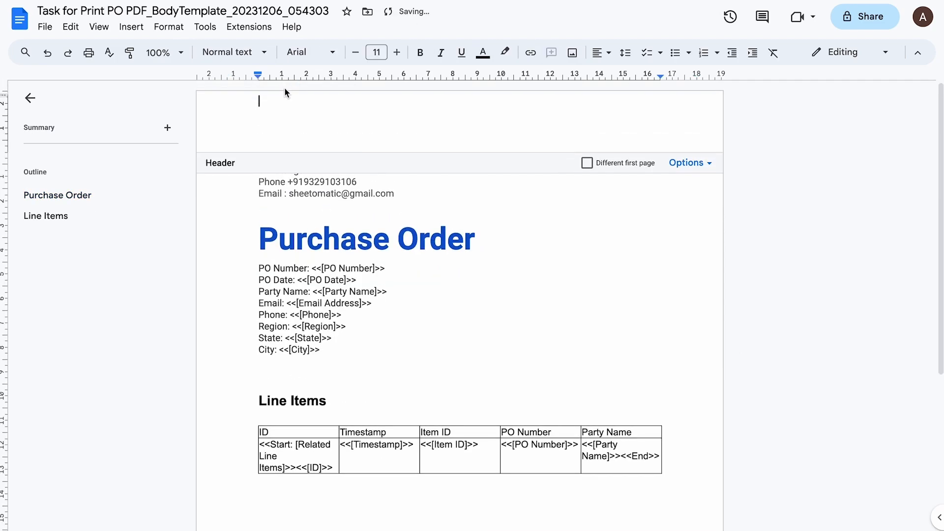
key(ctrl+v)
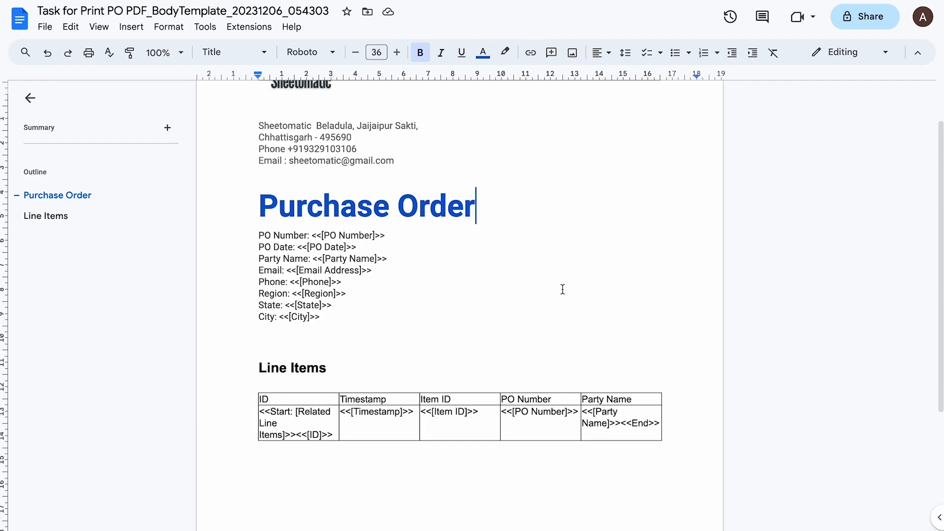
Compare the template's Line Items table with the Item, Rate and Quantity columns in the source data's Line Items sheet.
scroll(566, 293, down, 2)
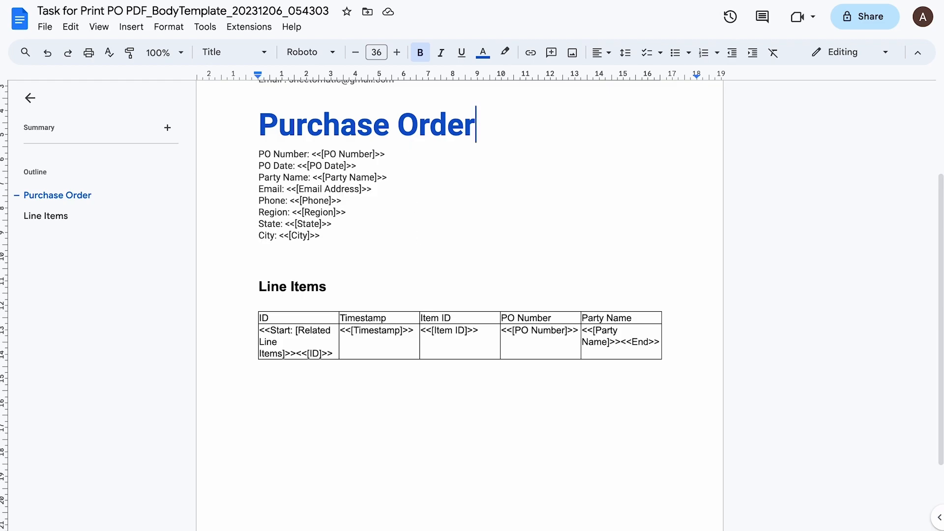
key(ctrl+Tab)
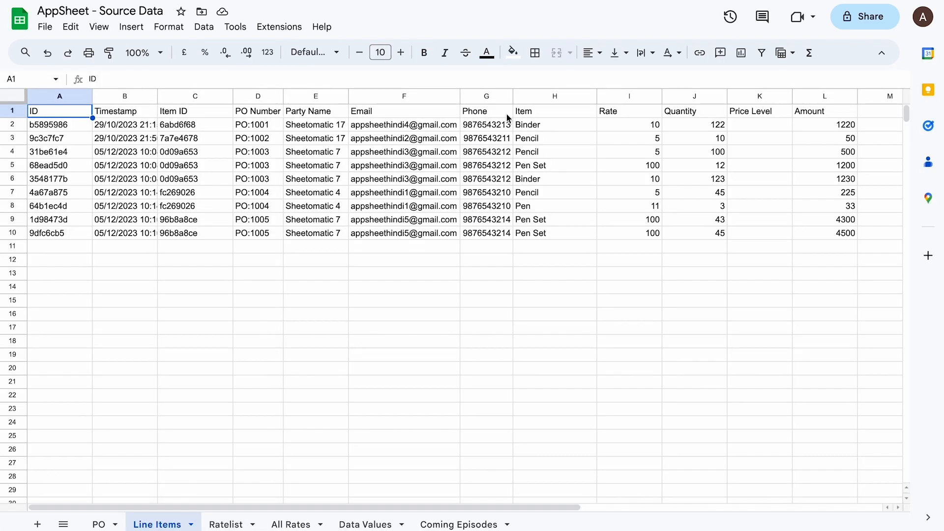
click(519, 113)
key(Right)
key(Right)
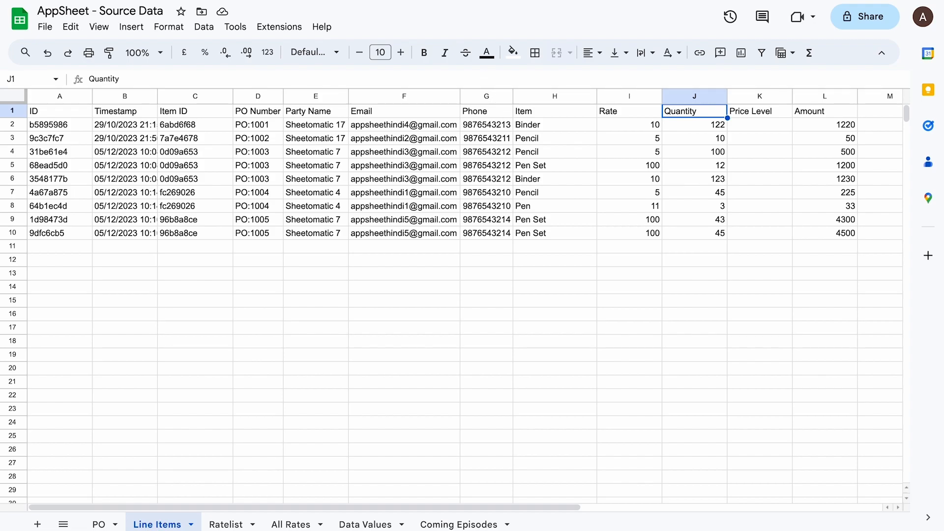
Copy the Items Description heading and items table from Purchase Order Format and replace the body template's Line Items table with them.
click(246, 0)
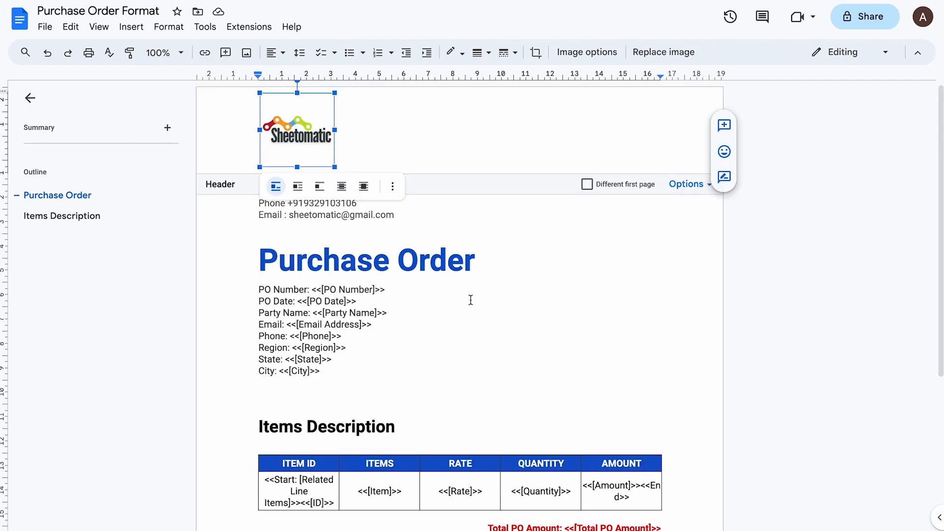
scroll(469, 315, down, 3)
click(257, 255)
drag(257, 255, 660, 335)
key(ctrl+c)
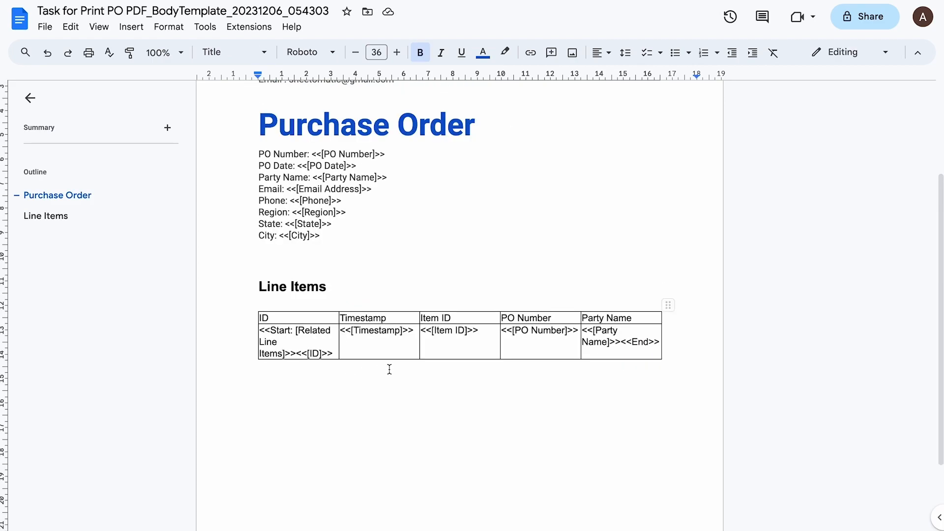
drag(386, 368, 253, 319)
key(ctrl+v)
Remove the leftover "Line Items" text in front of the Items Description heading and look over the body template.
drag(327, 288, 251, 288)
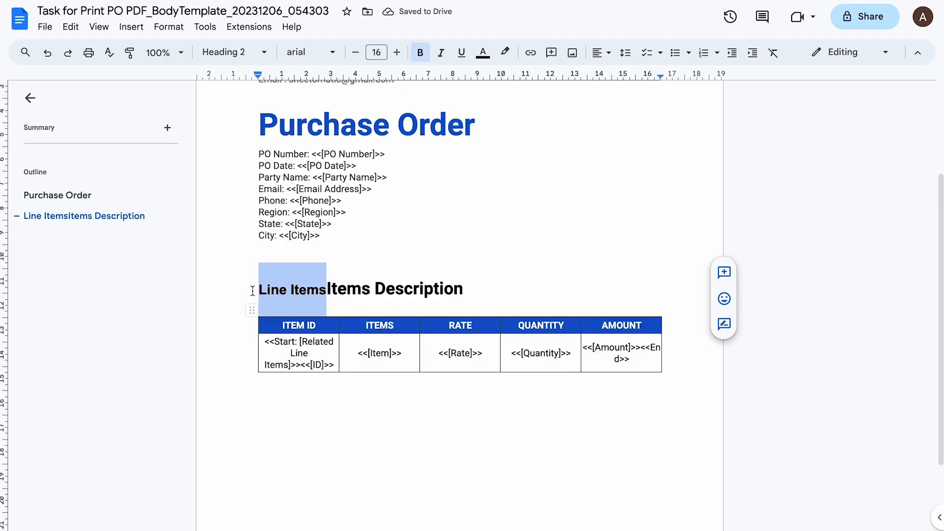
key(BackSpace)
click(519, 392)
scroll(501, 253, up, 3)
scroll(501, 254, down, 5)
scroll(501, 252, up, 5)
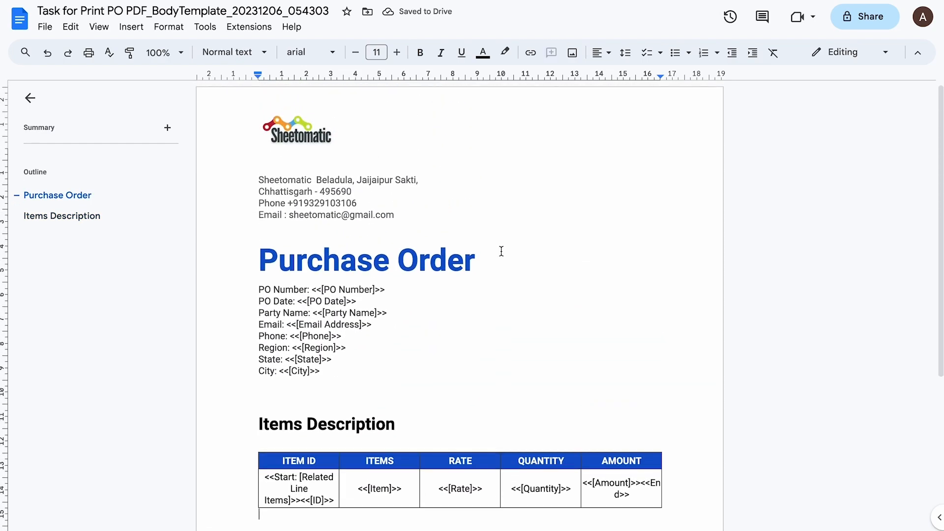
scroll(501, 251, down, 2)
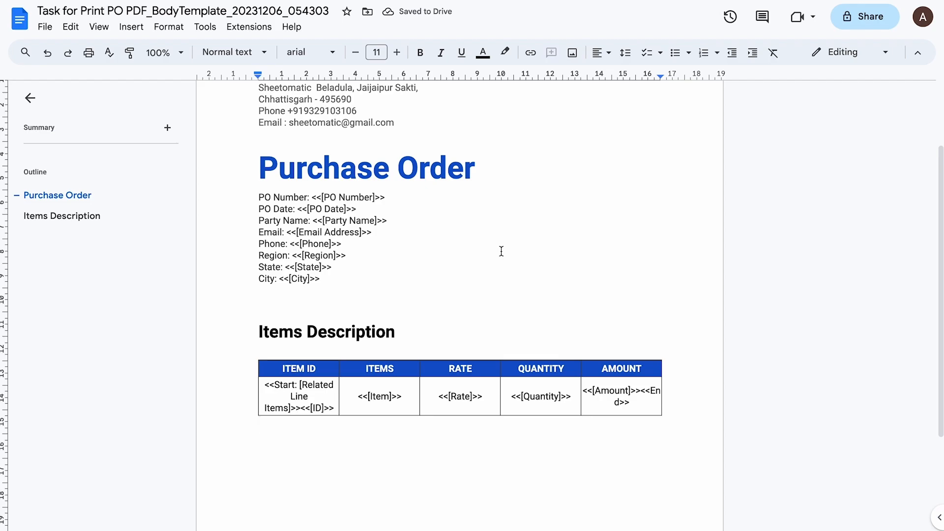
scroll(501, 251, up, 4)
scroll(499, 337, down, 3)
click(601, 461)
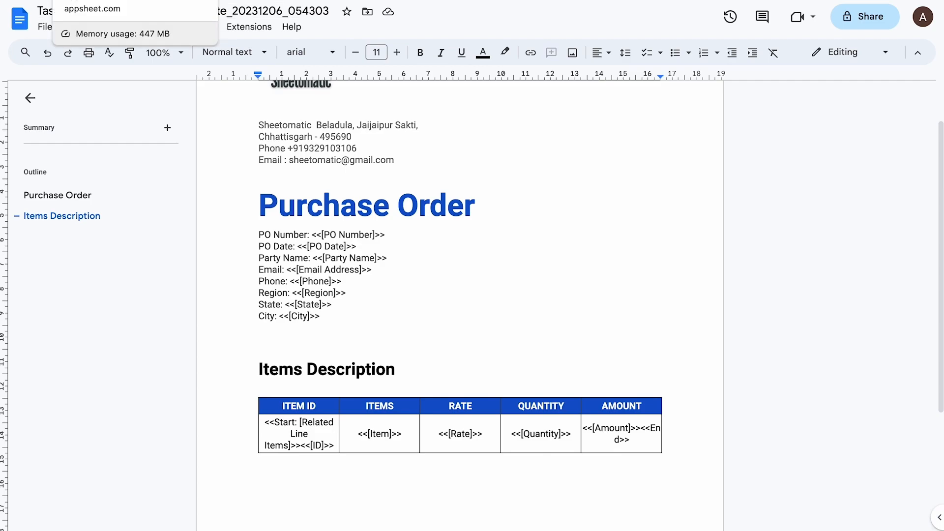
Switch to AppSheet and examine the columns of the PO data table for a total amount field.
click(94, 1)
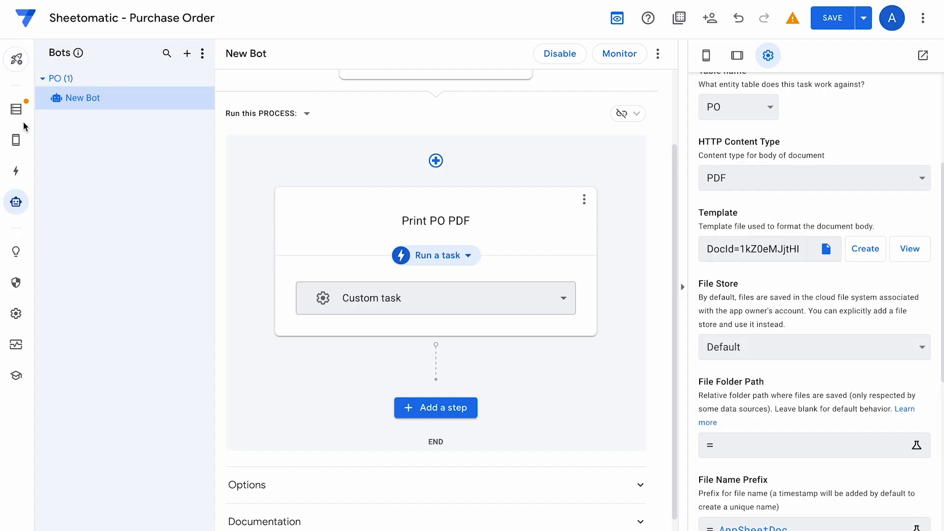
click(16, 111)
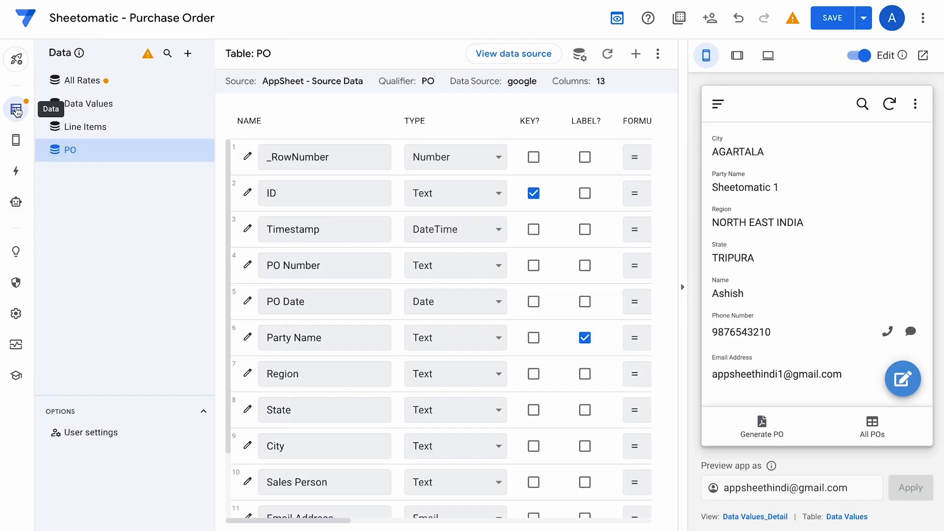
scroll(322, 333, down, 2)
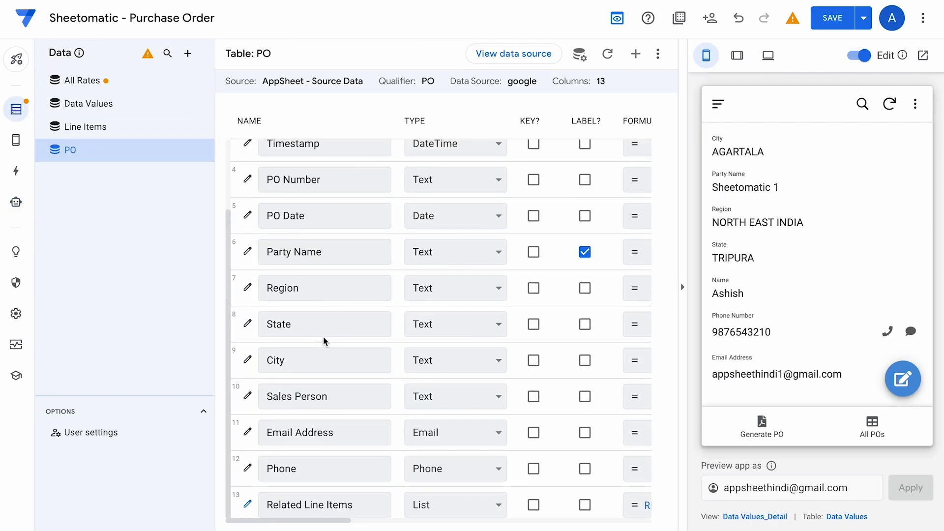
scroll(328, 280, up, 2)
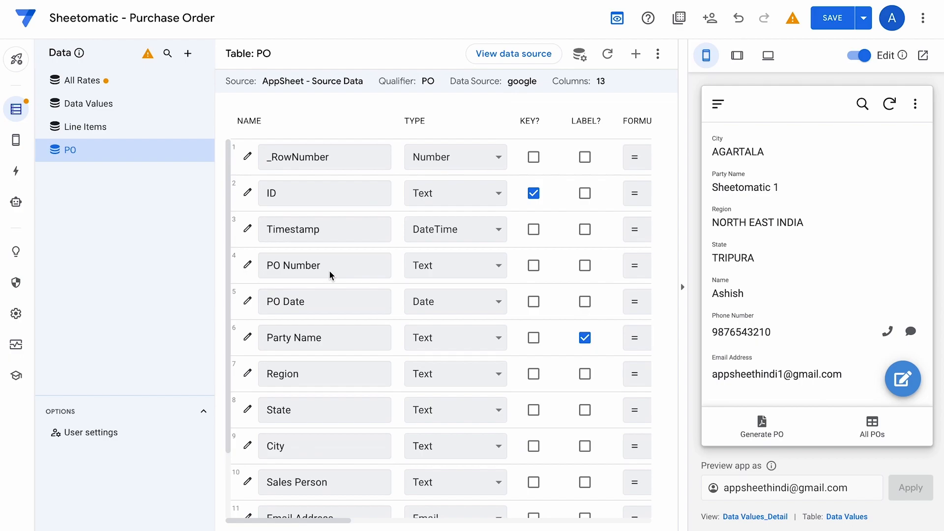
scroll(329, 274, down, 2)
scroll(347, 222, up, 2)
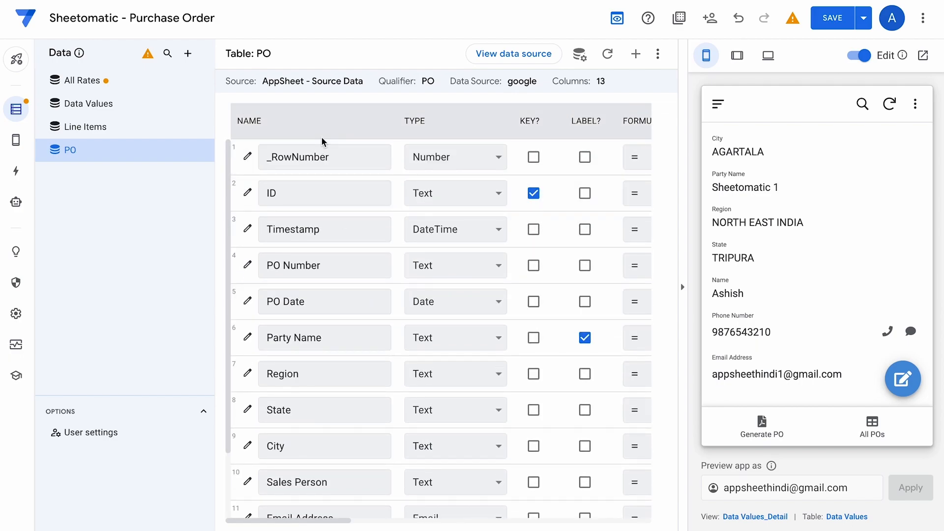
Add a virtual column named "Total Amount" to the PO table.
click(636, 53)
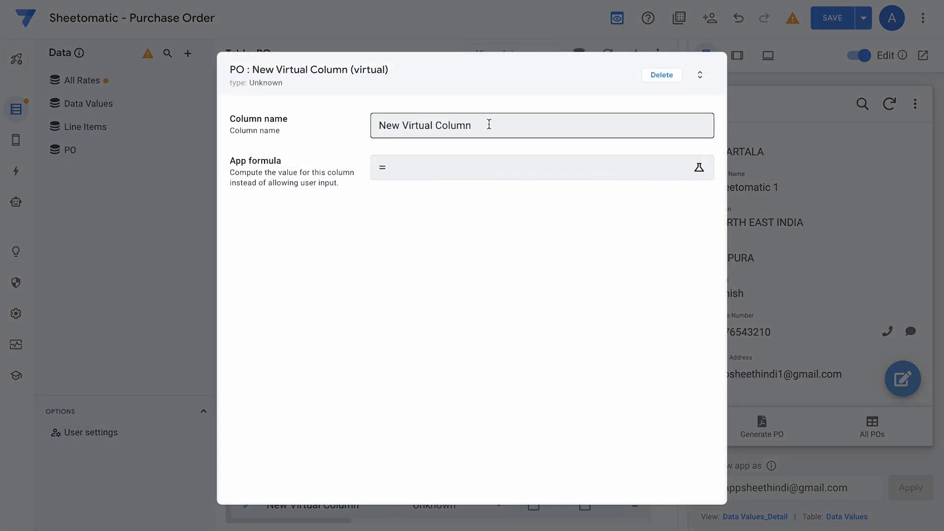
drag(489, 122, 358, 123)
text(Total Amount)
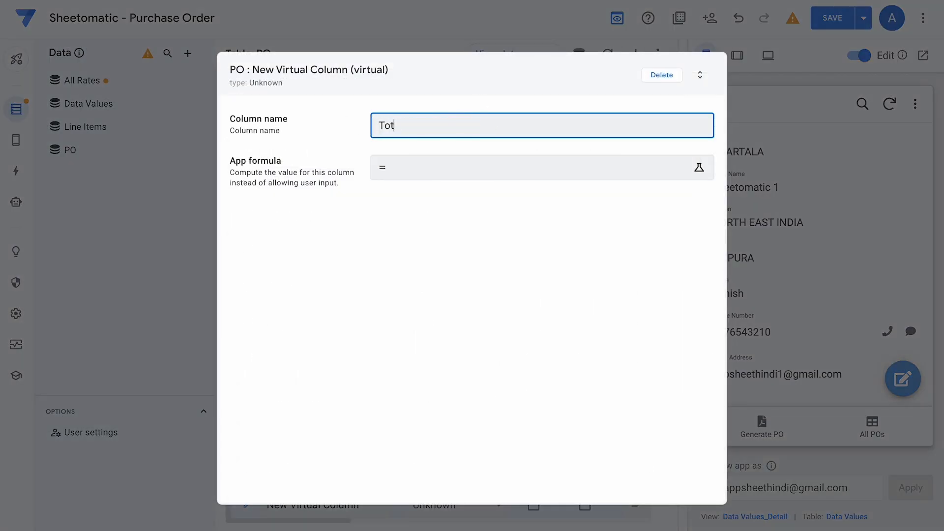
Start the Total Amount column's app formula with a SELECT expression nested inside SUM.
click(422, 174)
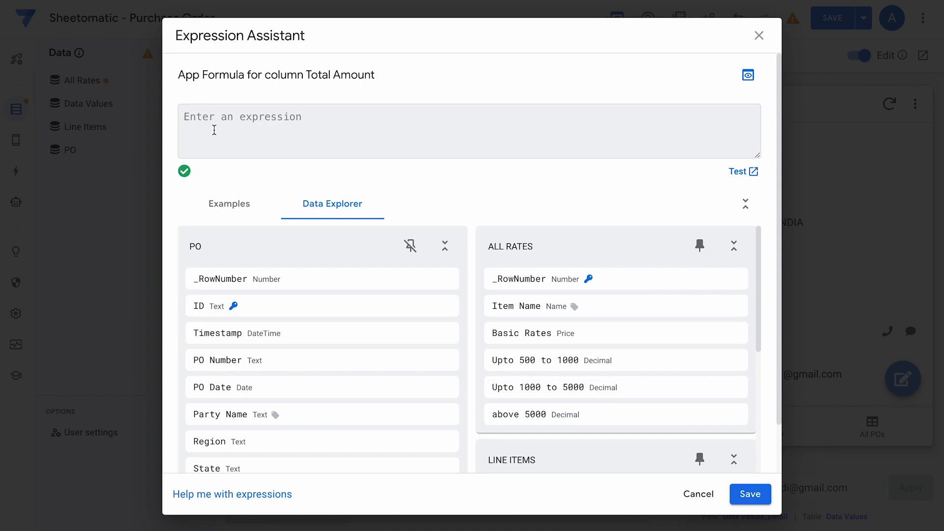
text(SUM()
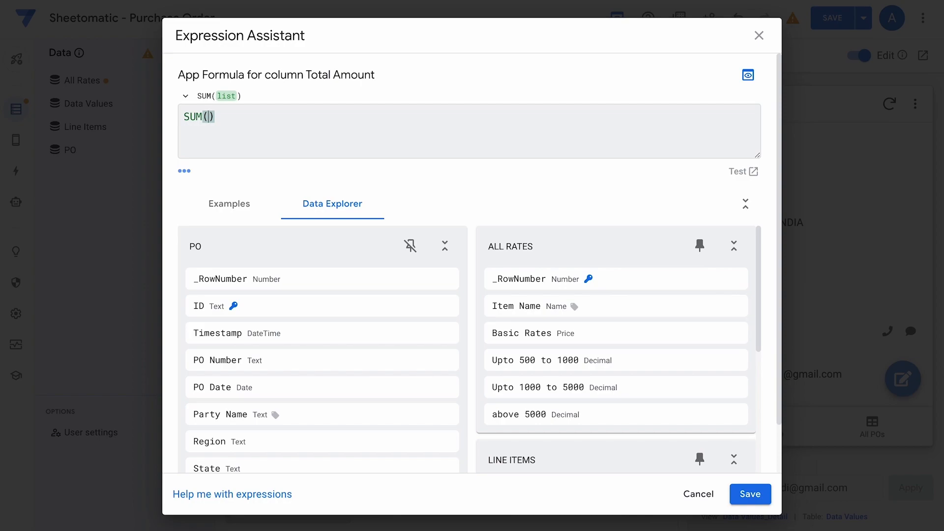
key(Return)
text(selecy)
text(()
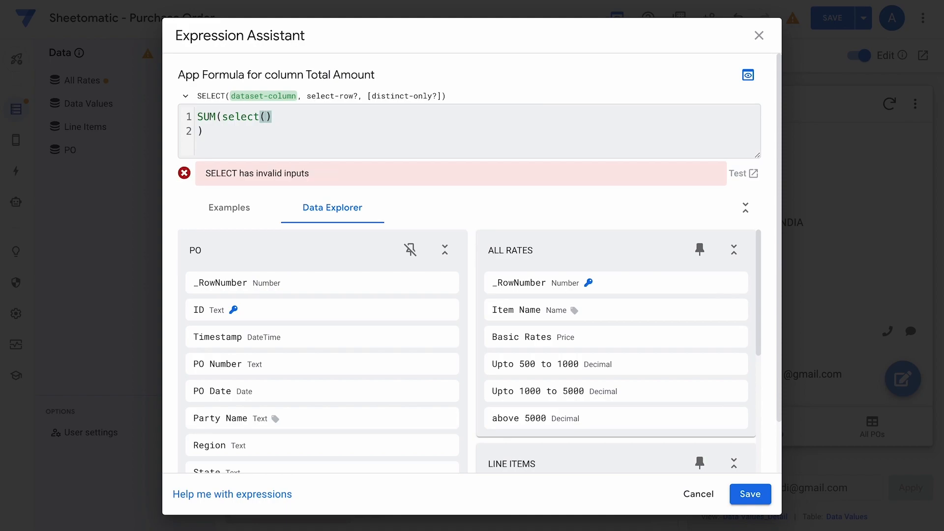
Check the Amount column in the Line Items source sheet and enter Line Items[Amount] as the SELECT expression's dataset column.
mouse_move(401, 344)
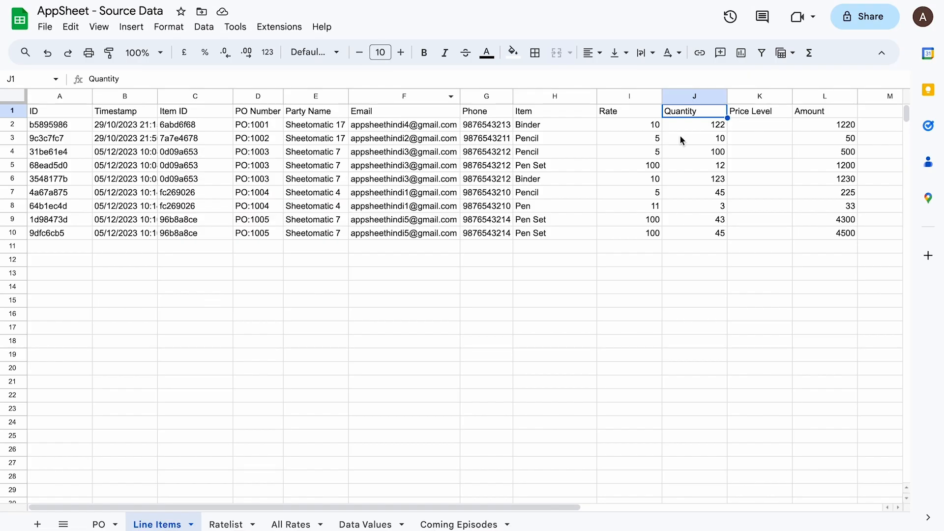
click(808, 110)
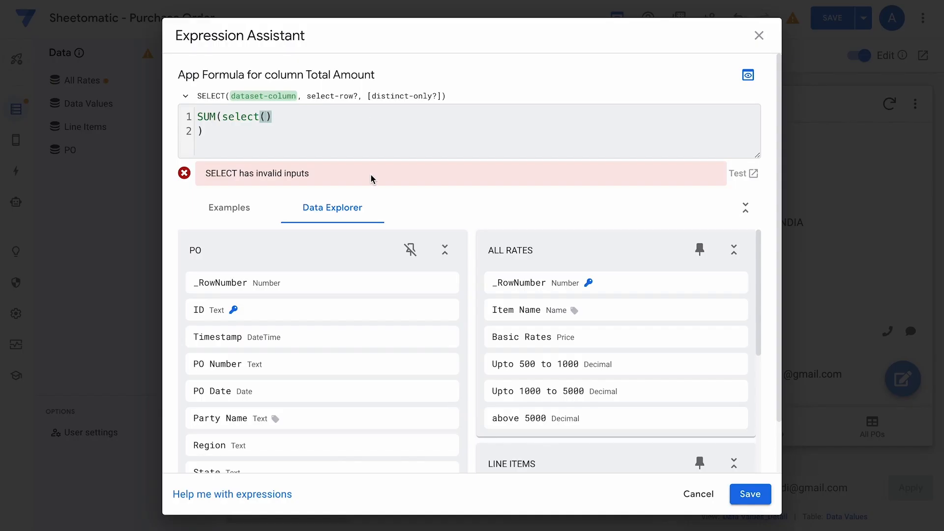
text(line)
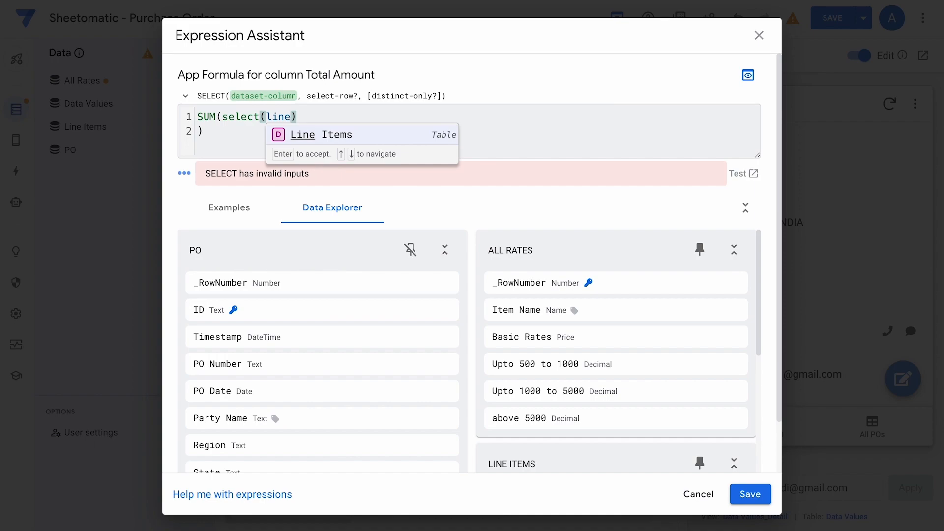
key(Return)
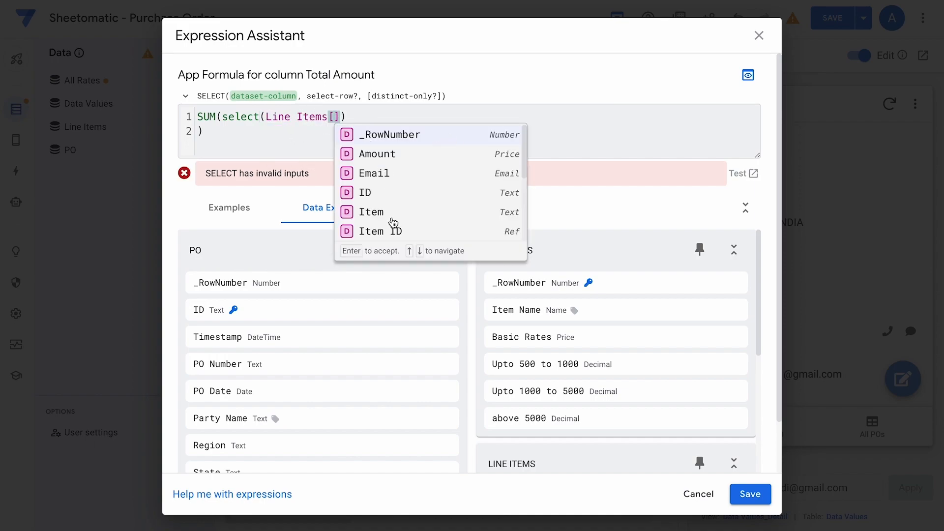
scroll(394, 223, down, 5)
scroll(393, 193, up, 5)
click(378, 155)
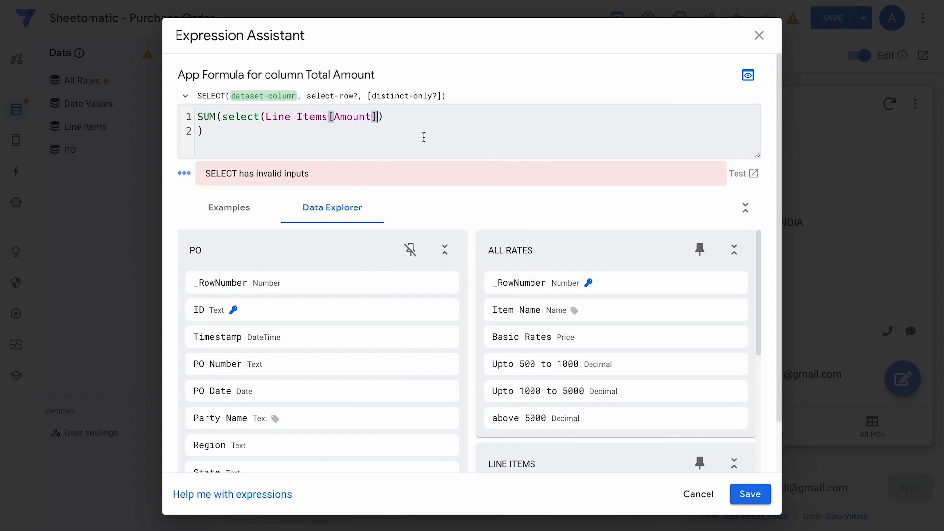
Add the row condition [PO Number]=[_THISROW].[PO Number] to the SELECT expression.
text(,)
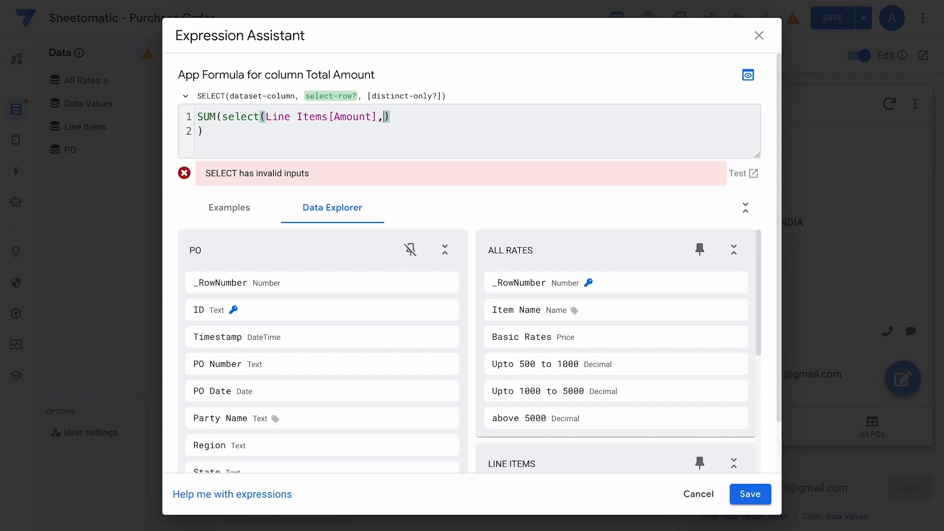
text([)
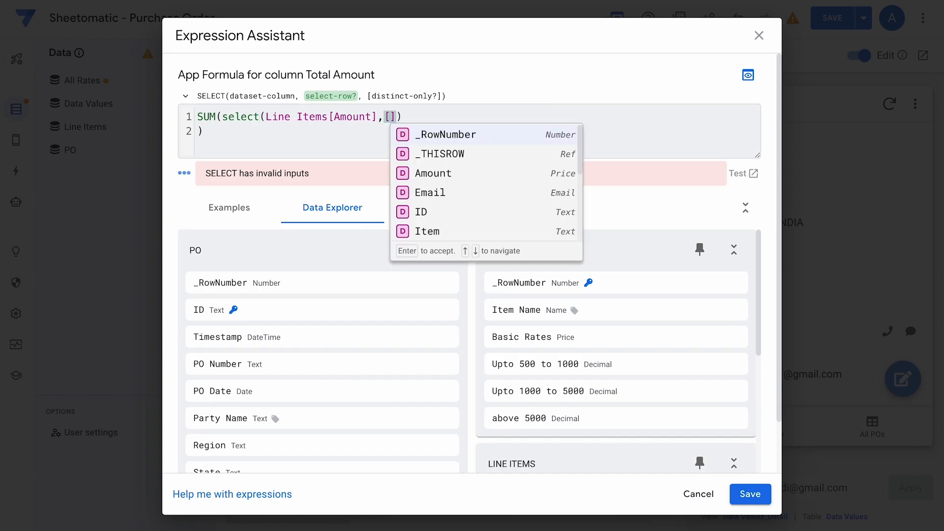
text(PO)
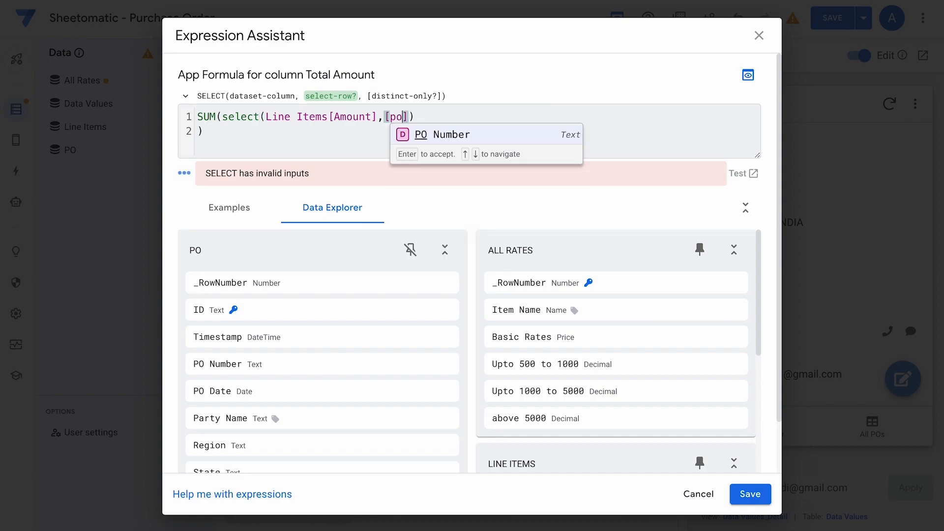
click(462, 134)
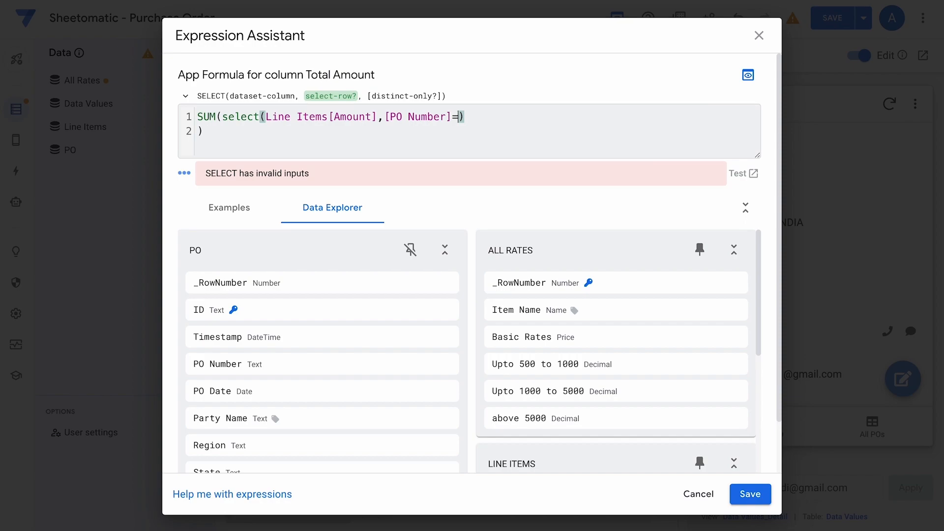
text(=[)
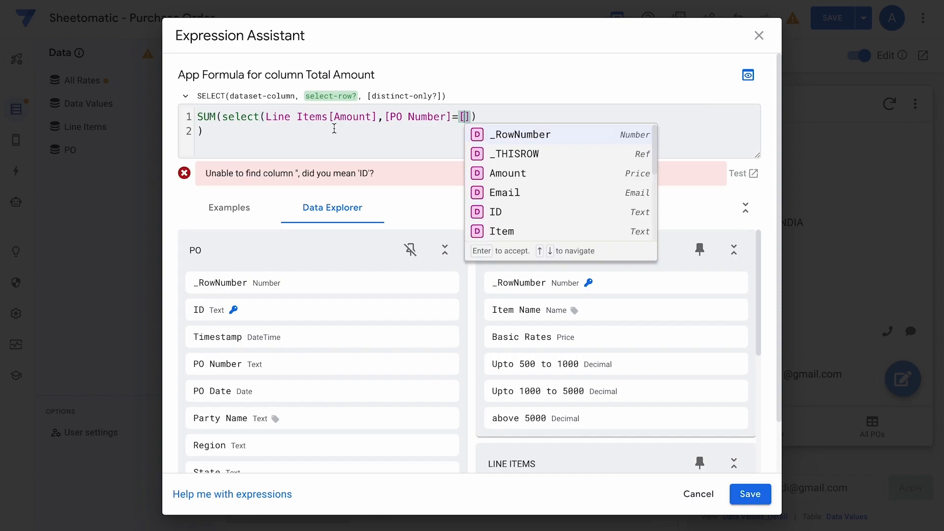
text(this)
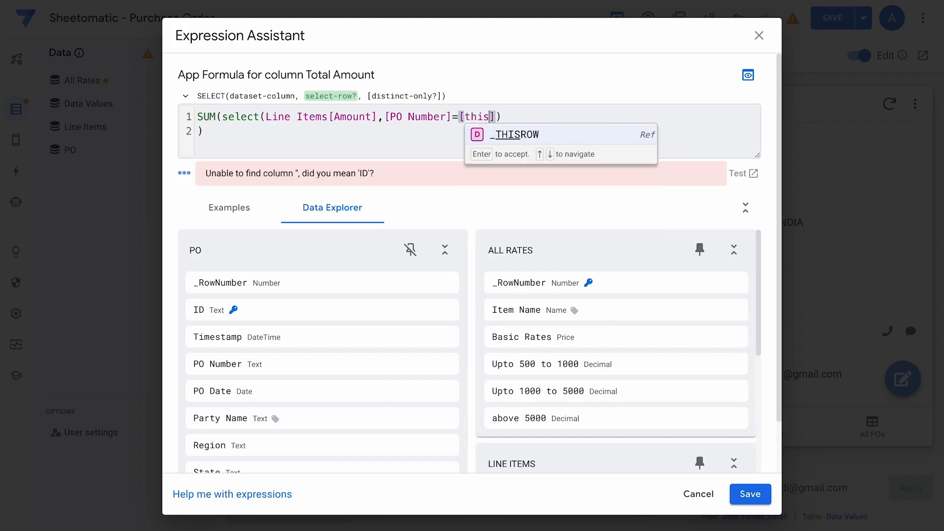
key(Return)
text(.)
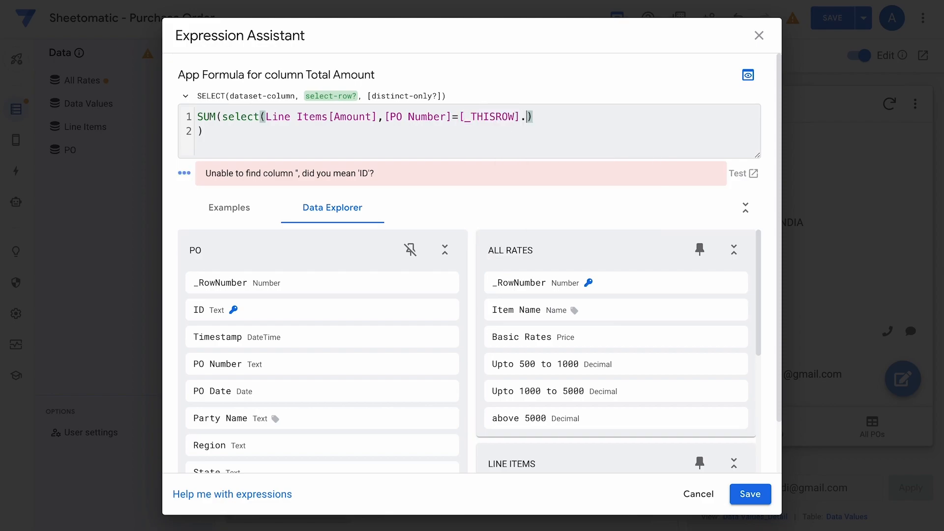
text([po)
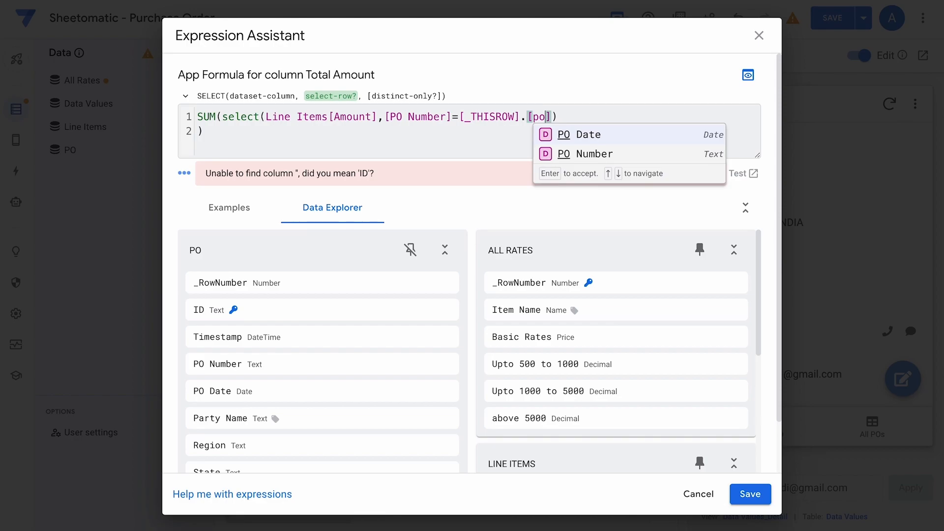
click(580, 154)
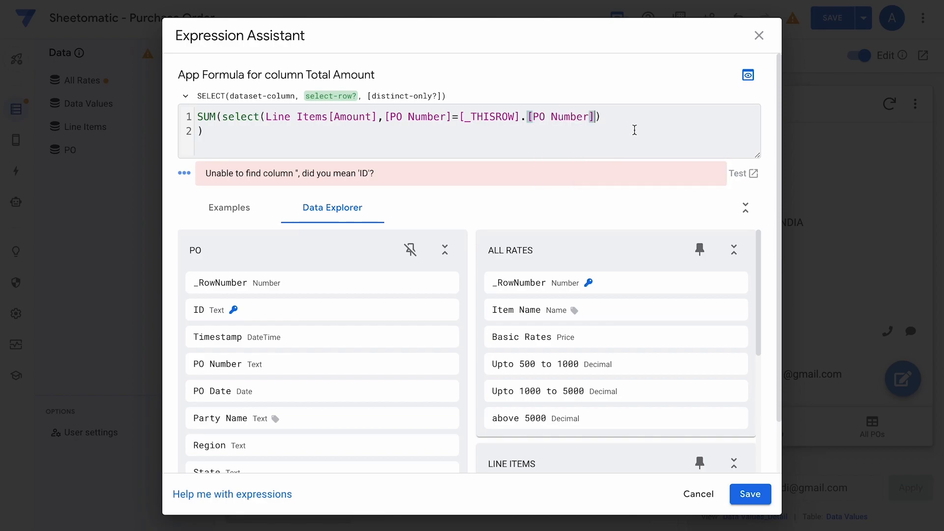
click(635, 130)
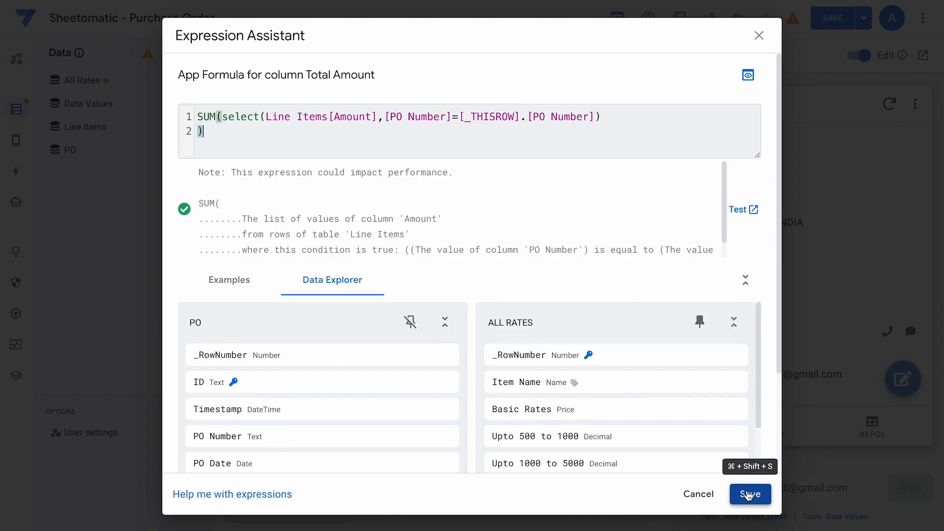
Save the Total Amount formula, close the virtual column's settings and save the app.
click(748, 494)
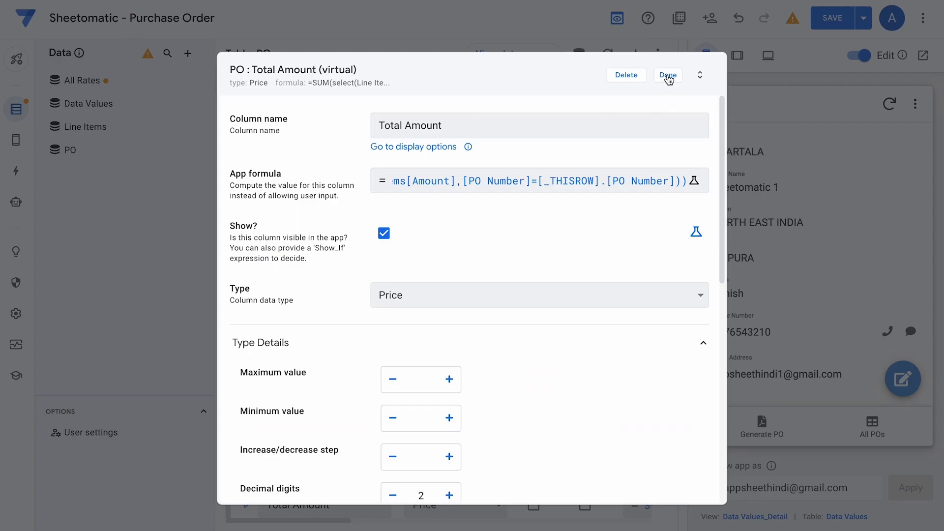
click(668, 77)
click(833, 19)
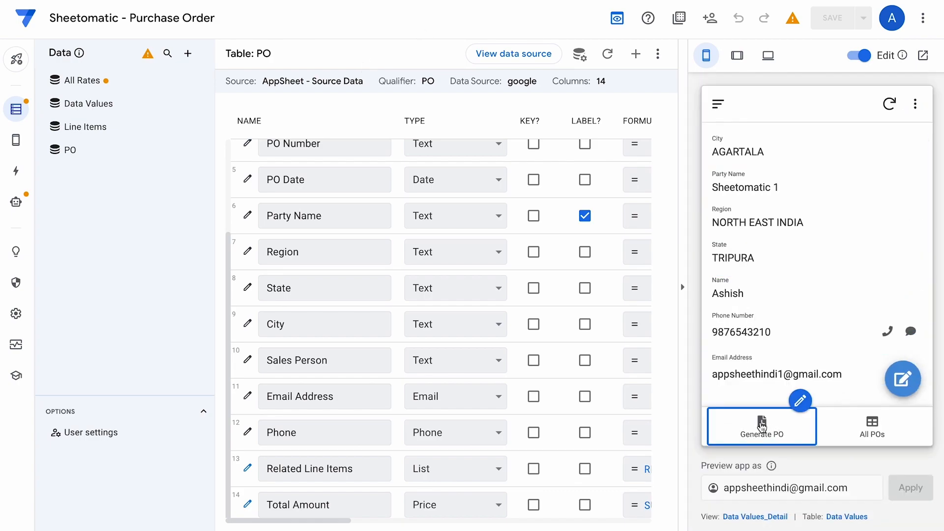
Start a new PO in the app preview with party name Sheetomatic 7 and a sales person selected.
click(762, 427)
scroll(822, 316, down, 4)
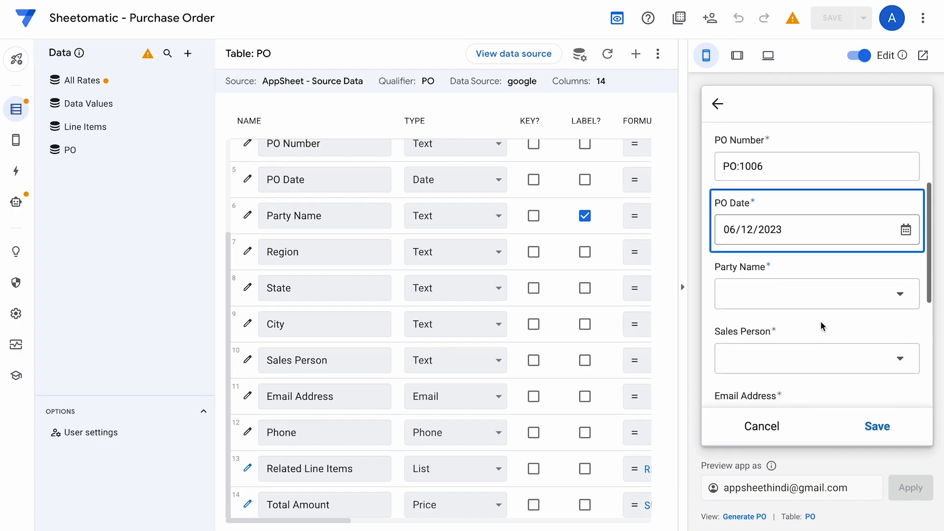
click(825, 231)
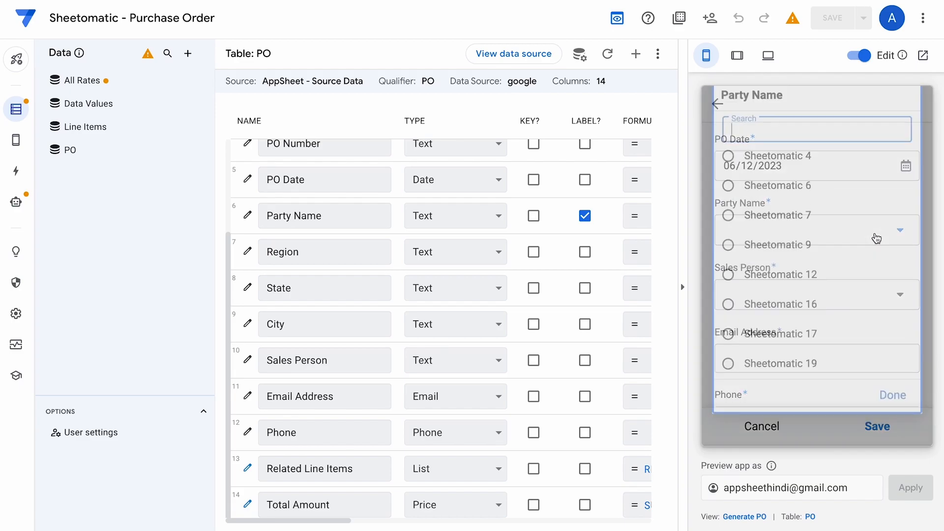
click(805, 228)
click(813, 276)
click(762, 230)
click(720, 106)
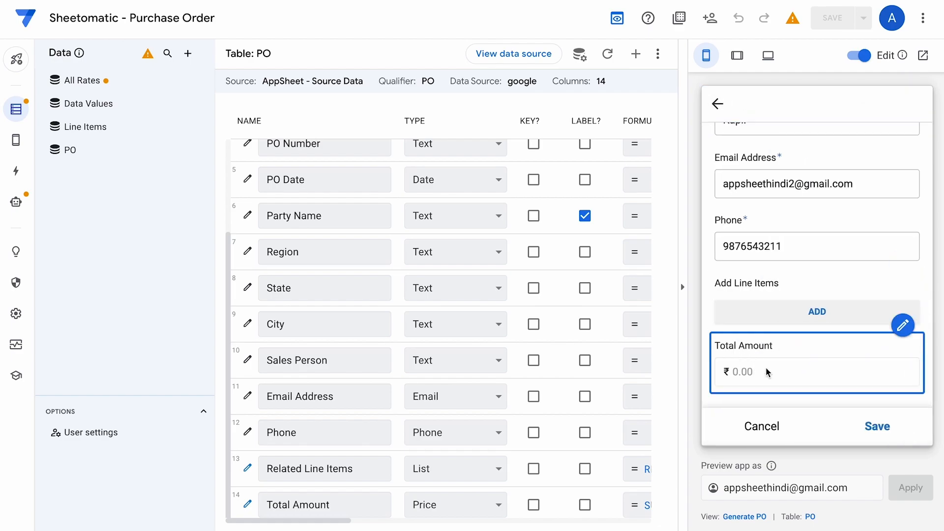
Add a Binder line item with quantity 100 to the new PO and save it.
click(819, 318)
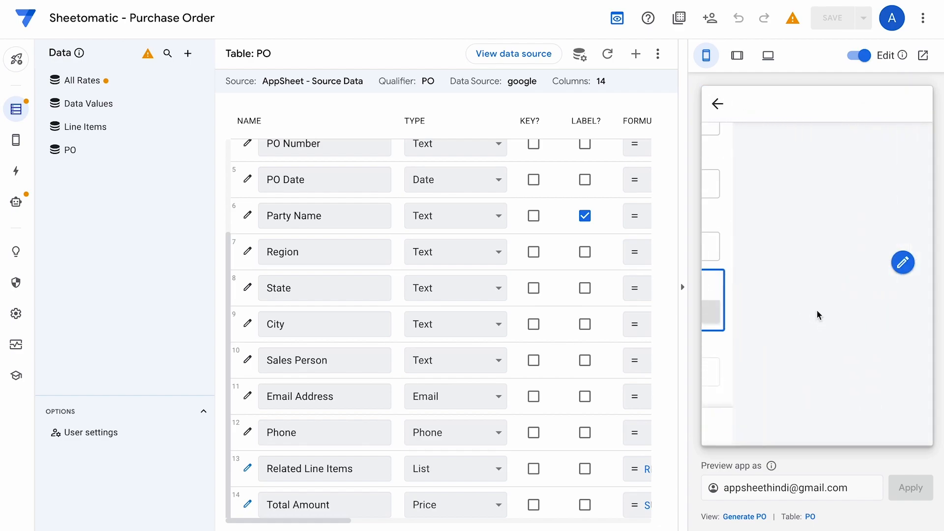
scroll(836, 286, down, 5)
click(818, 223)
click(775, 147)
scroll(752, 310, down, 1)
click(748, 314)
text(100)
click(839, 367)
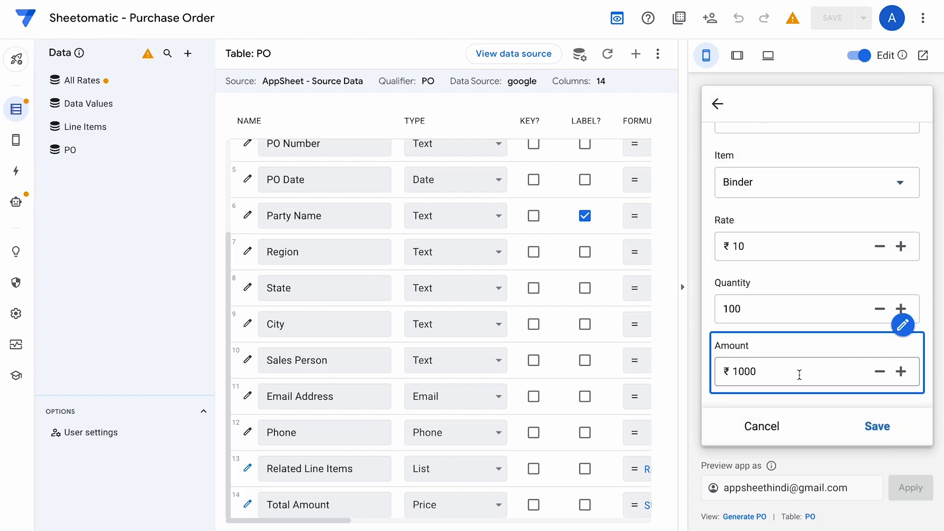
click(878, 426)
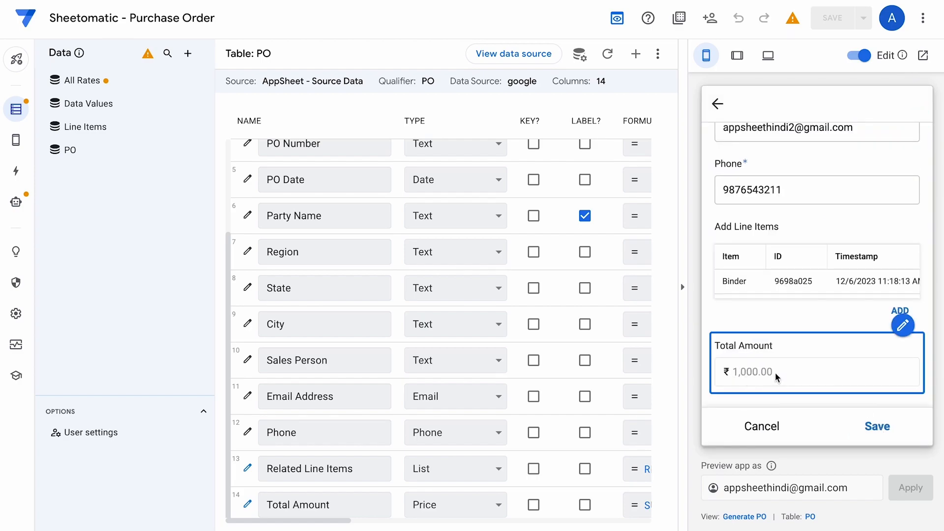
Add a second Binder line item with quantity 30 to the PO and save it.
click(900, 310)
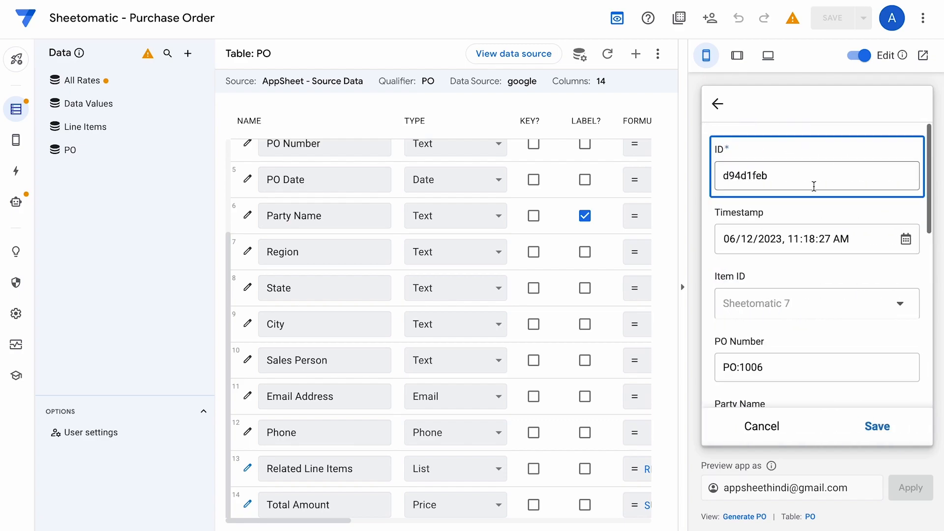
scroll(826, 298, down, 5)
click(826, 299)
click(790, 205)
scroll(790, 211, down, 2)
click(774, 329)
text(30)
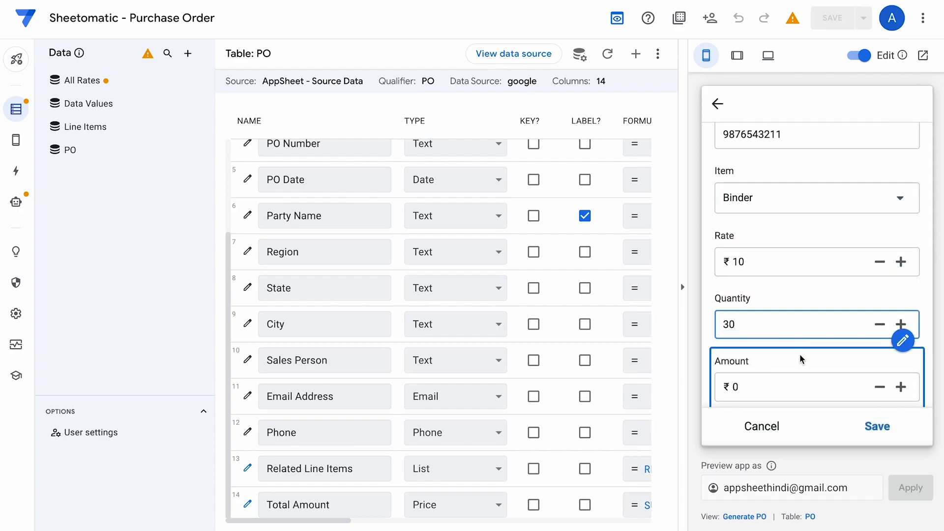
click(801, 358)
scroll(801, 359, down, 1)
click(877, 426)
scroll(798, 344, down, 1)
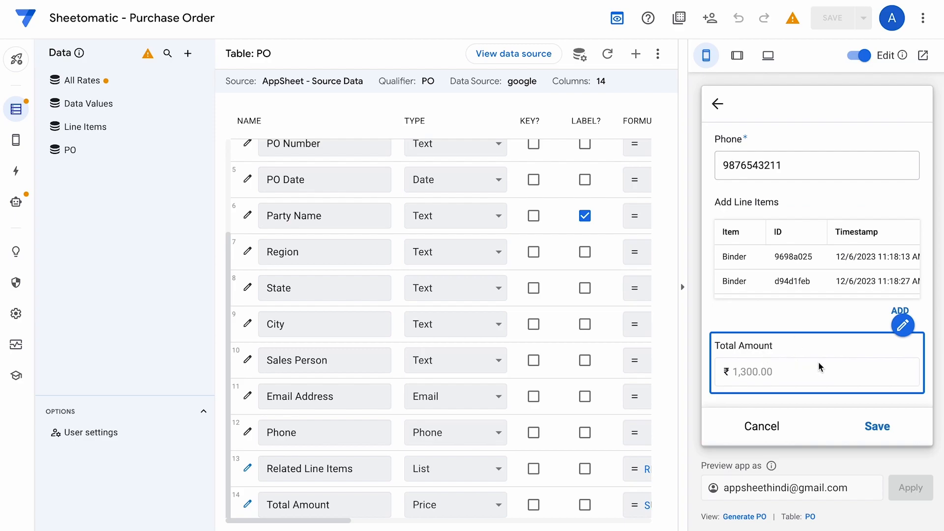
Compare the line items' amounts with the PO's total amount and save the purchase order.
scroll(866, 290, right, 5)
scroll(865, 290, right, 5)
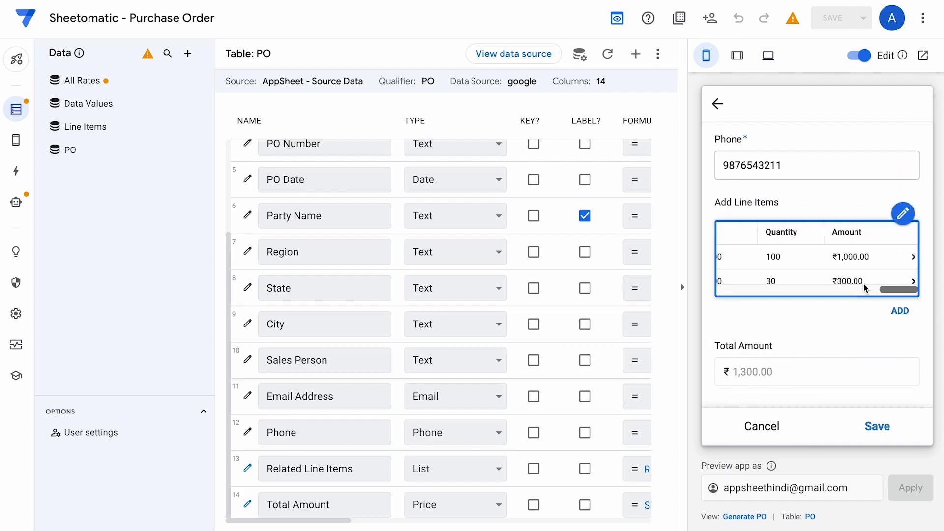
click(876, 427)
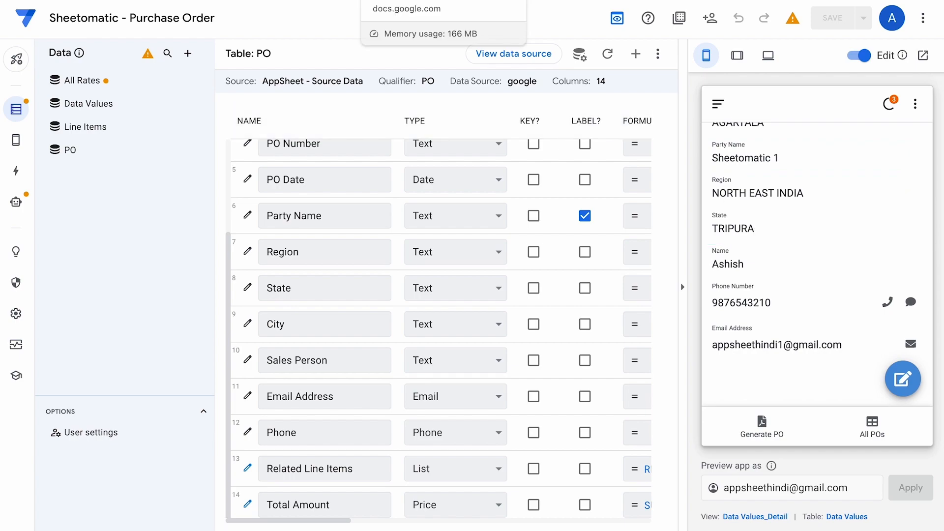
Check the PO sheet in AppSheet - Source Data for the new order and return to the app's bots in AppSheet.
click(378, 1)
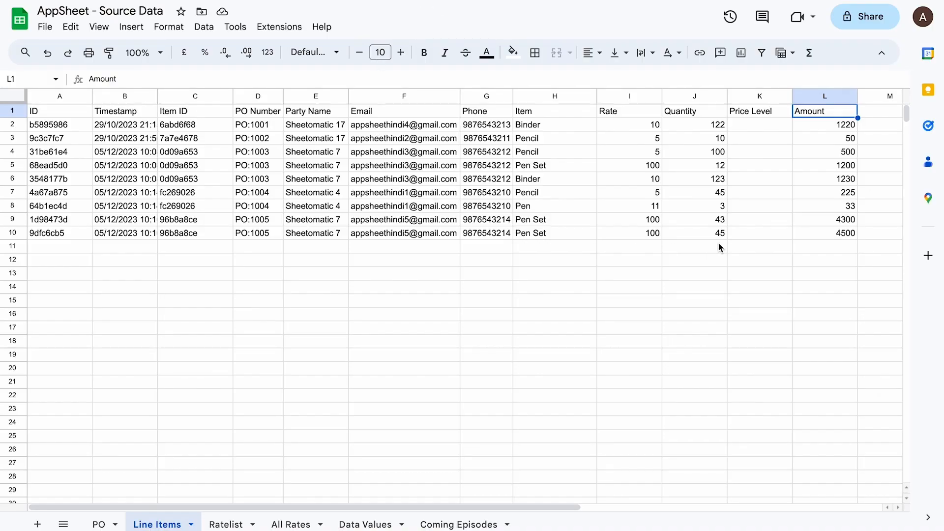
click(98, 524)
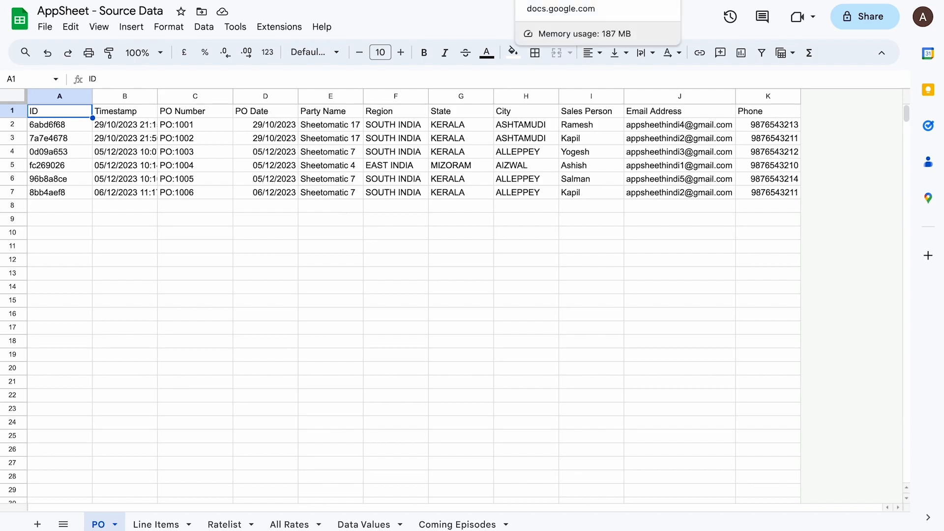
click(250, 0)
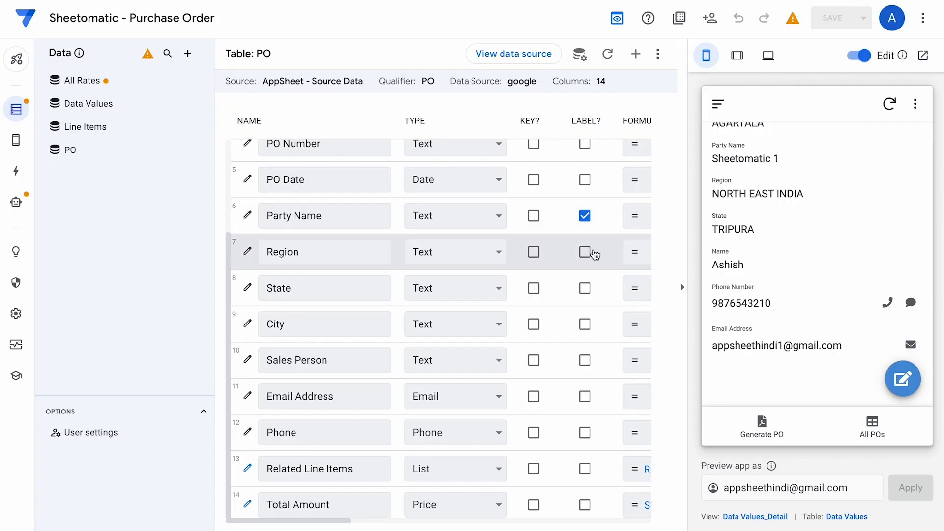
click(16, 201)
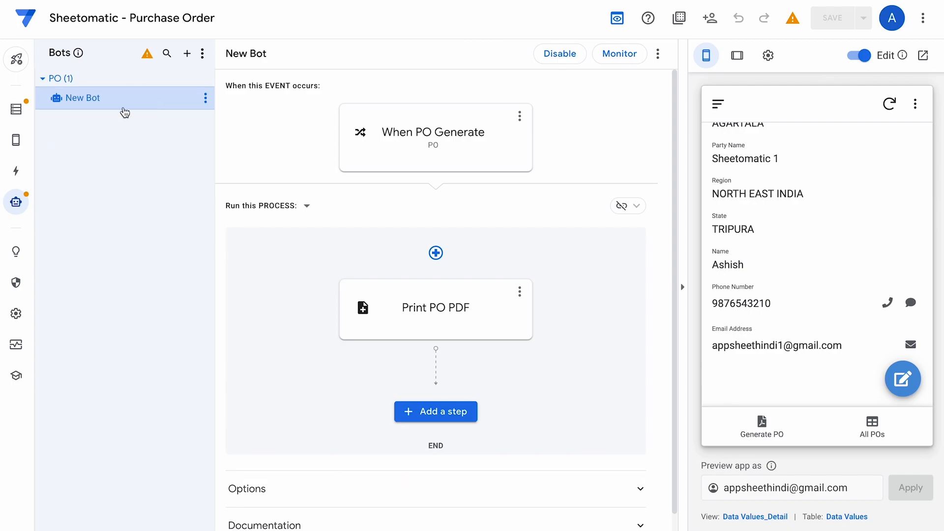
Select the Total Amount column's name in the PO table's column list for reuse in the template.
click(432, 321)
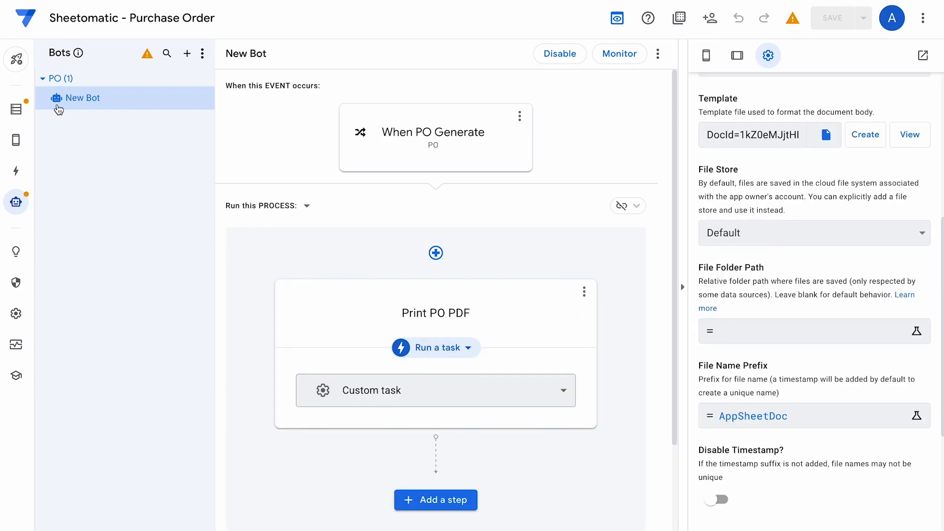
click(15, 109)
scroll(382, 330, down, 1)
drag(331, 505, 264, 505)
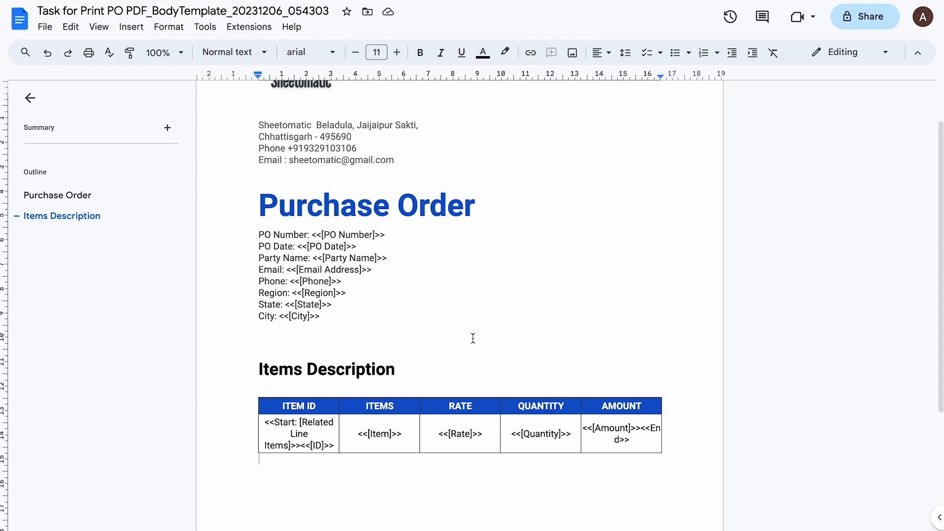
Add the line "Total Amount: <<[Total Amount]>>" below the items table in the Print PO PDF body template.
scroll(473, 337, down, 2)
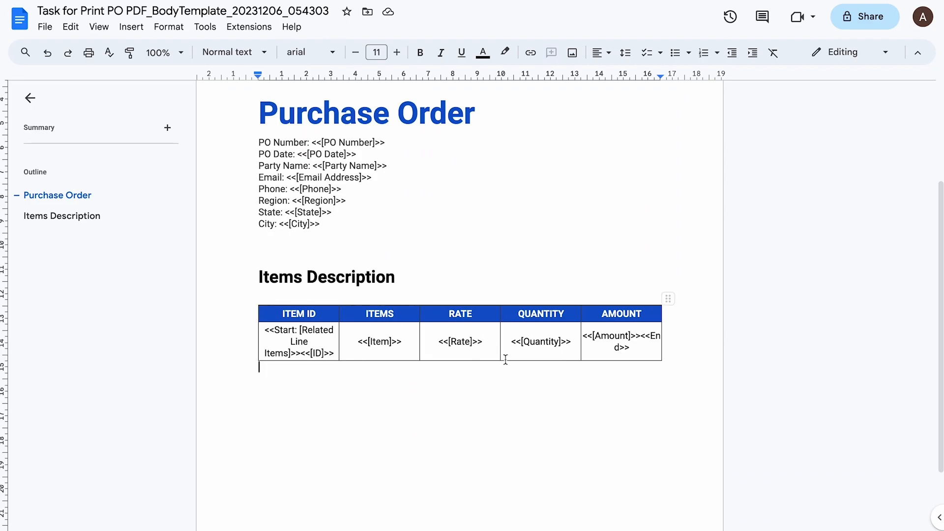
key(Return)
text(<)
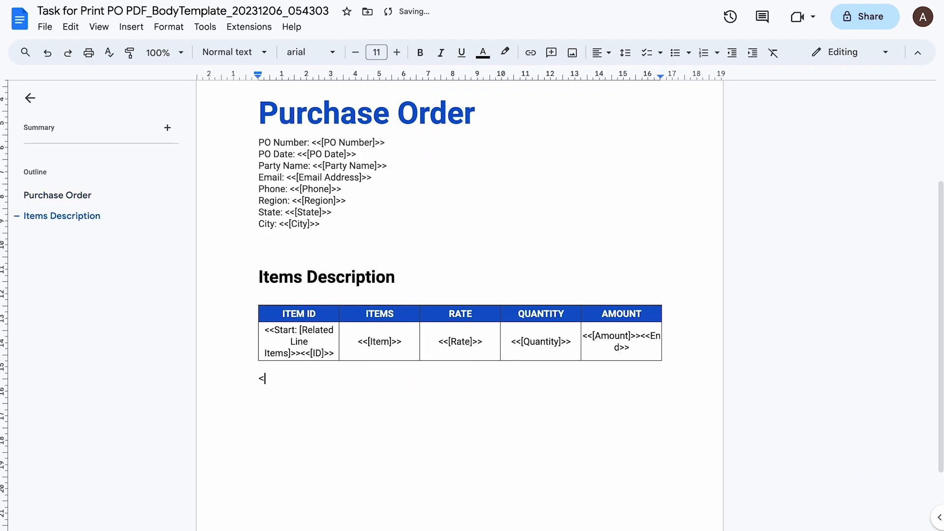
text(<[Total Amount)
text(Total Amount:)
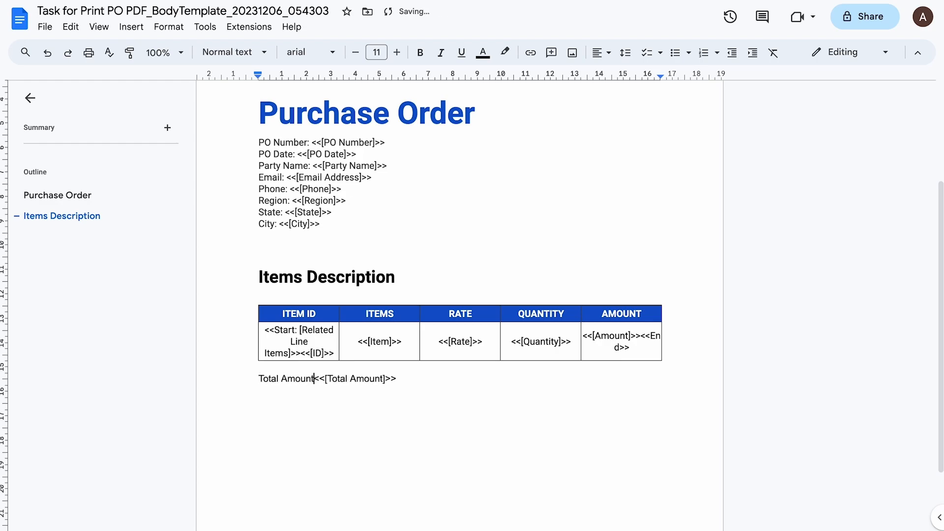
Format the template's Total Amount line in red, right-aligned, with font size 13.
key(Home)
key(shift+End)
click(483, 53)
click(500, 91)
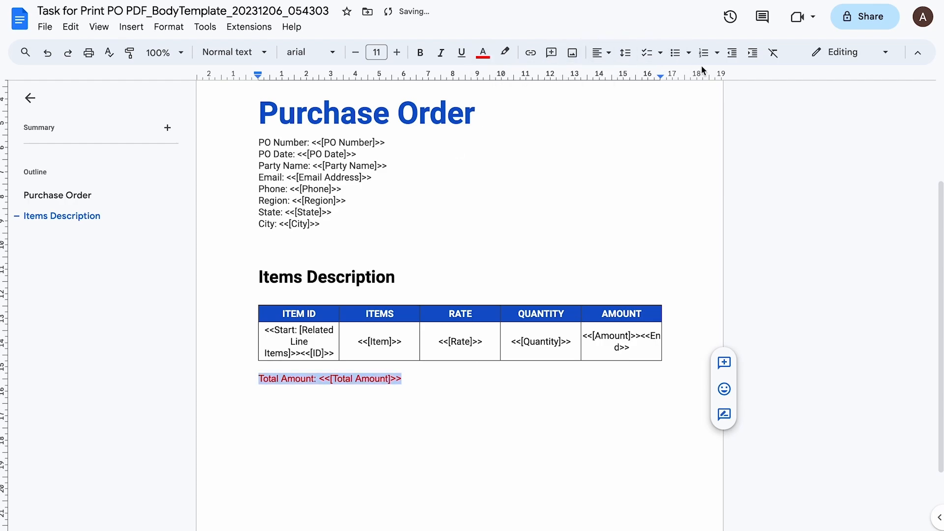
click(601, 53)
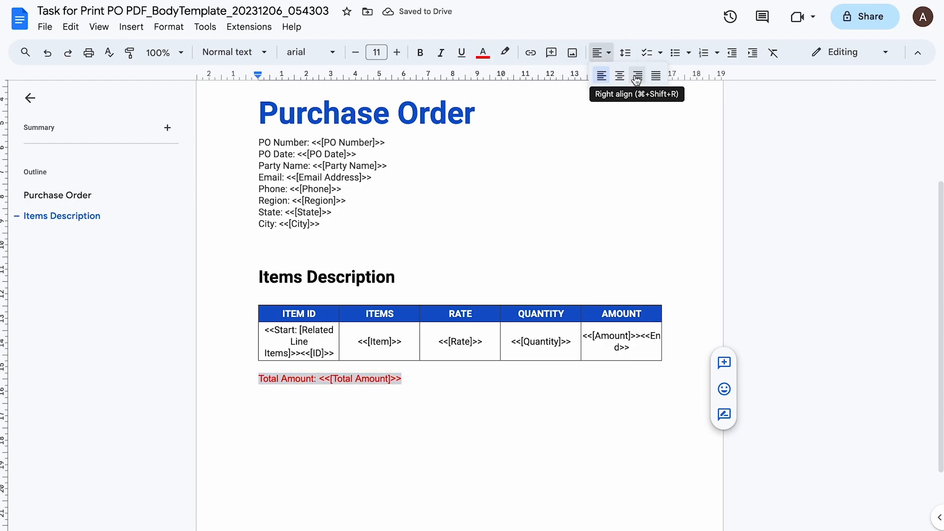
click(637, 76)
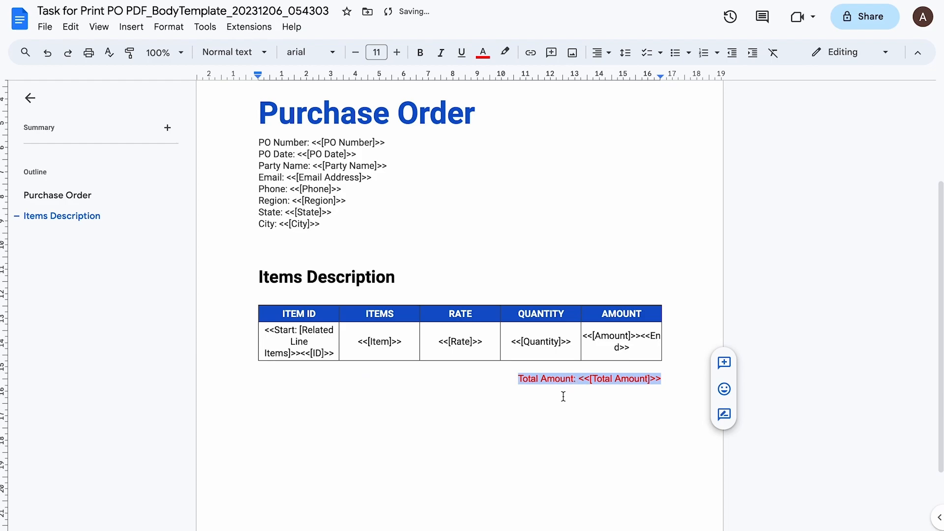
click(397, 53)
click(397, 52)
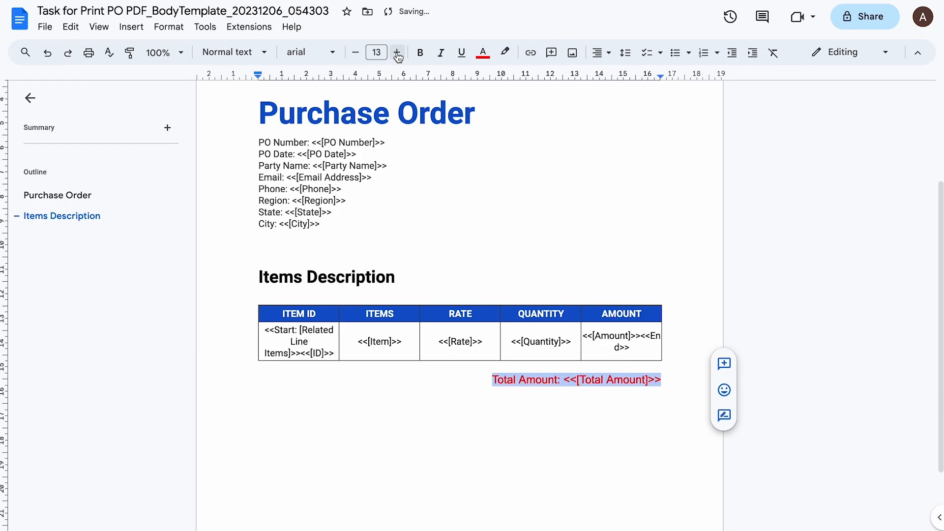
click(457, 395)
scroll(472, 243, down, 2)
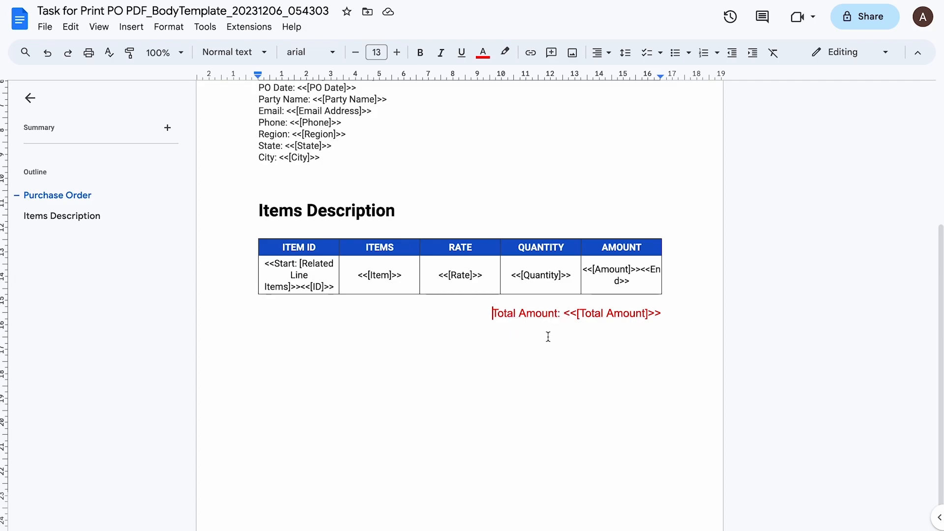
scroll(548, 336, up, 5)
Reopen the body template from the bot's Print PO PDF task, check its Total Amount line, and return to the task settings.
key(ctrl+Tab)
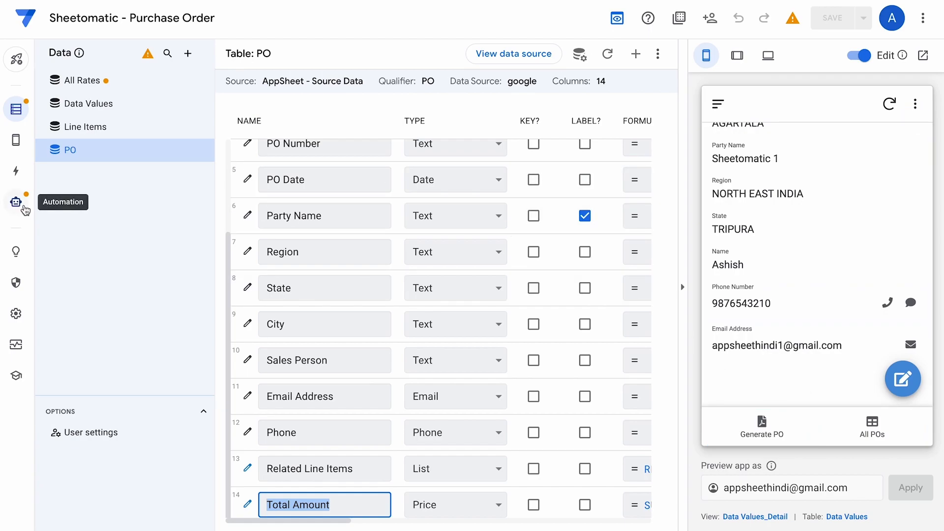
click(17, 201)
click(454, 303)
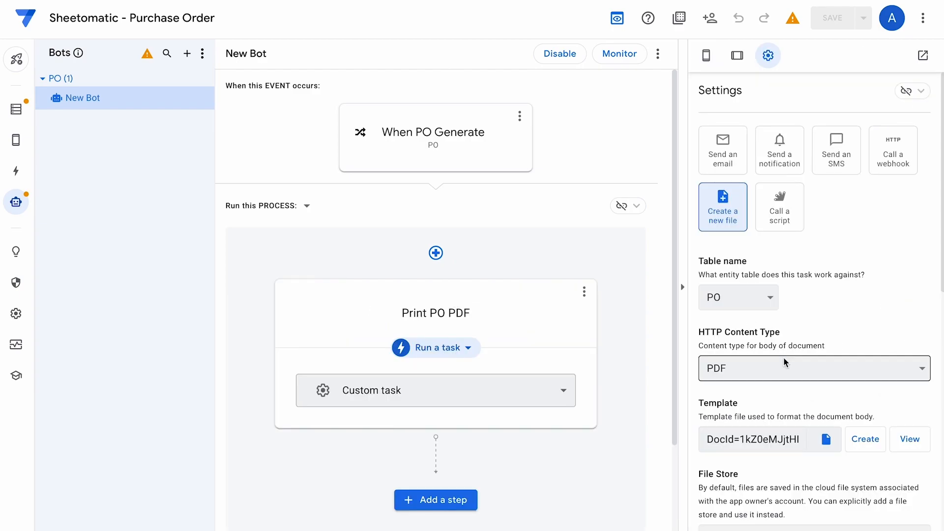
scroll(785, 363, down, 3)
scroll(785, 363, down, 2)
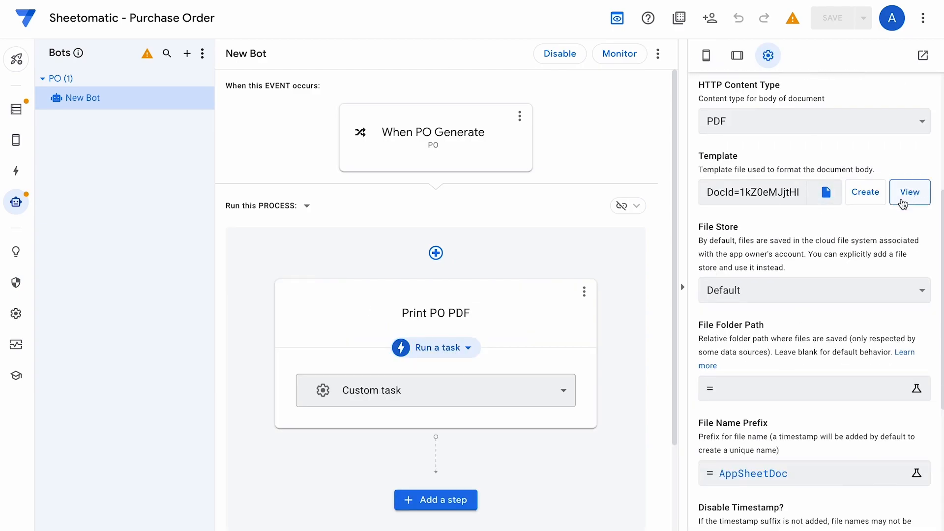
click(914, 197)
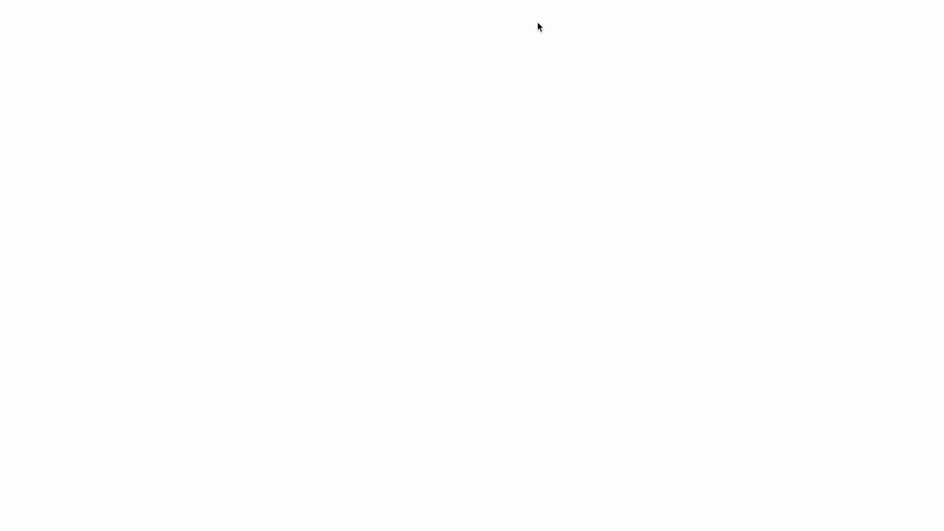
scroll(390, 215, down, 3)
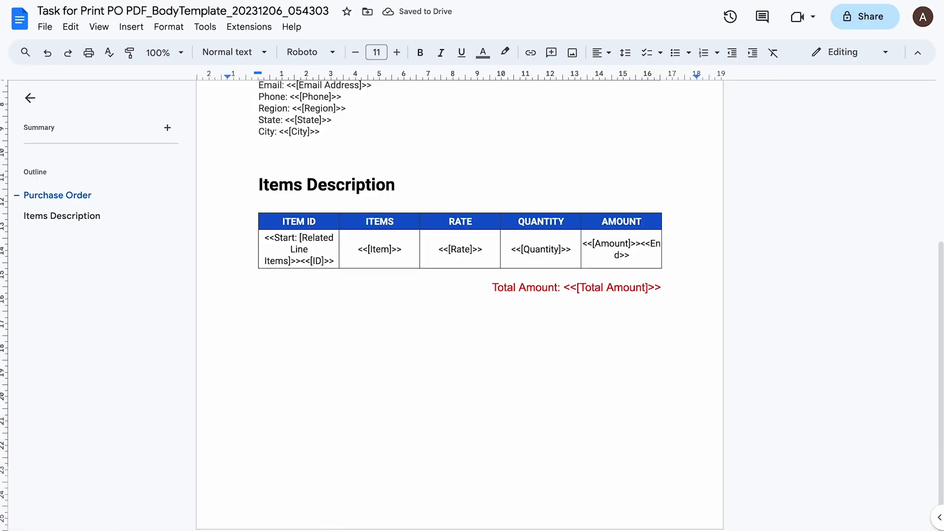
key(ctrl+shift+Tab)
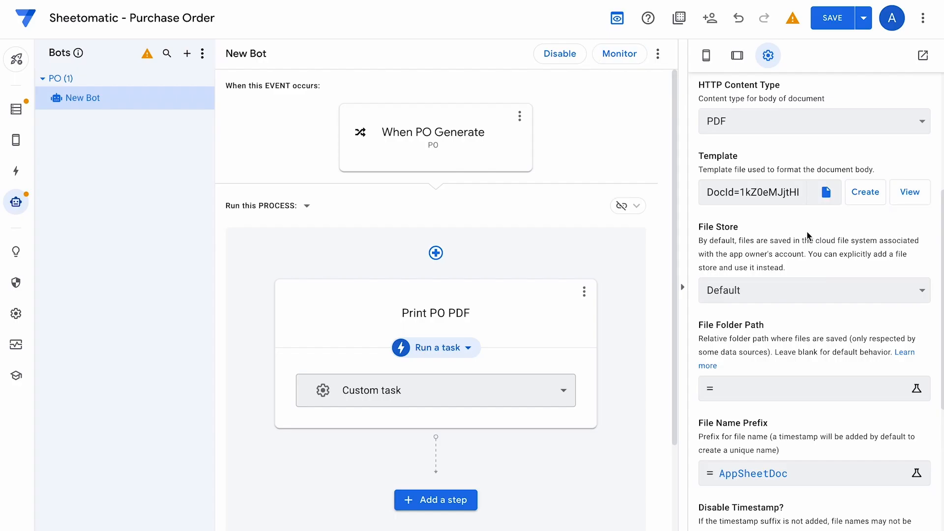
Replace the Print PO PDF task's file name prefix with the expression [Party Name]&":"&[PO Number] and save the expression.
scroll(806, 298, down, 1)
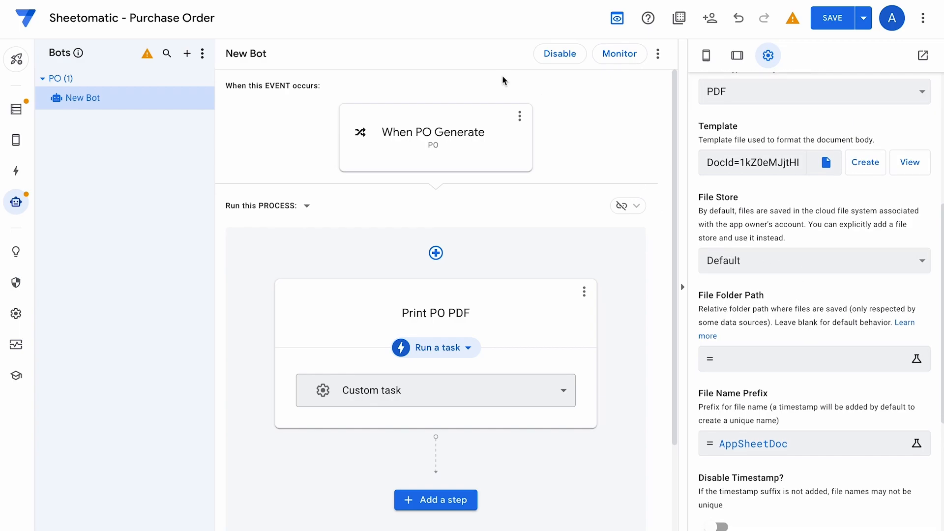
scroll(784, 313, down, 1)
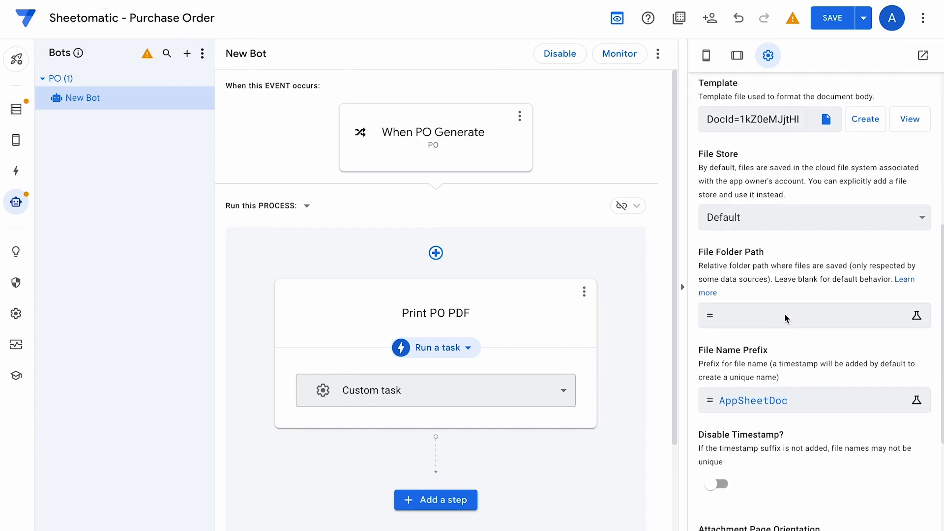
scroll(830, 344, down, 2)
click(802, 325)
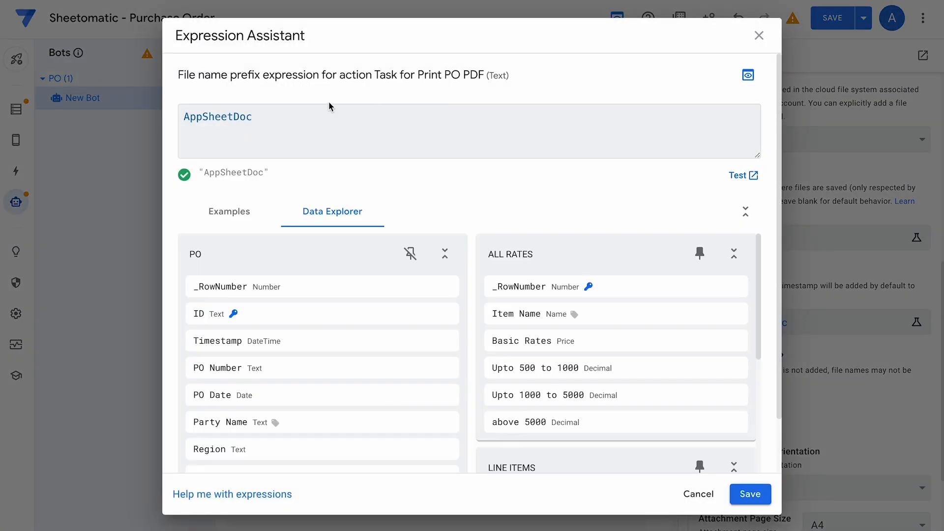
drag(265, 123, 139, 119)
key(BackSpace)
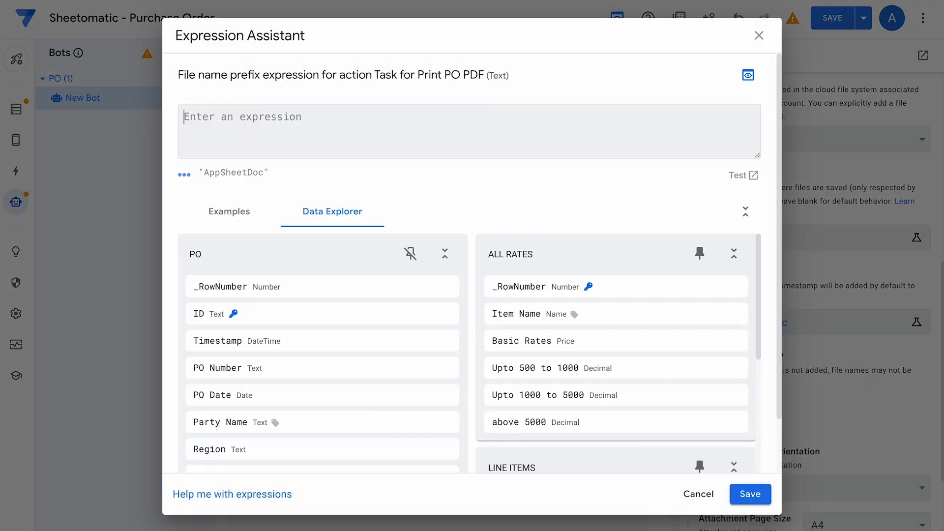
text([)
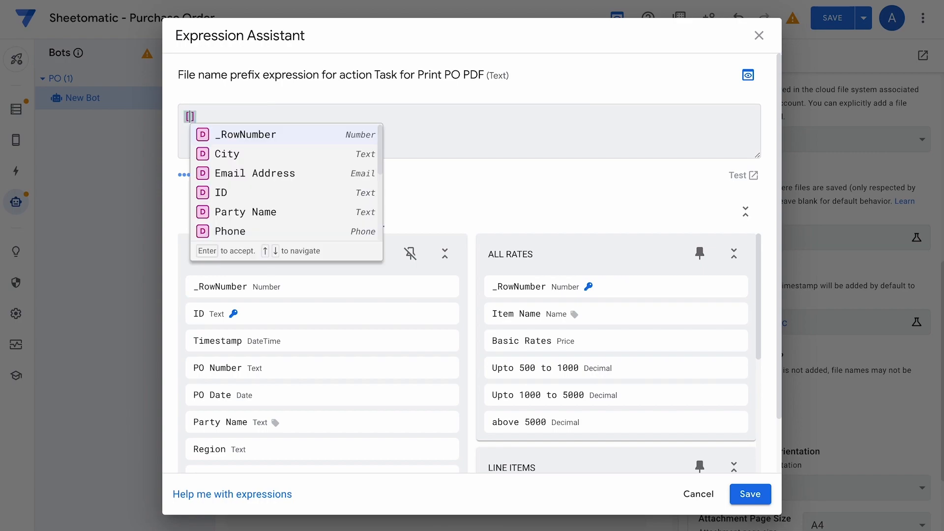
text(part)
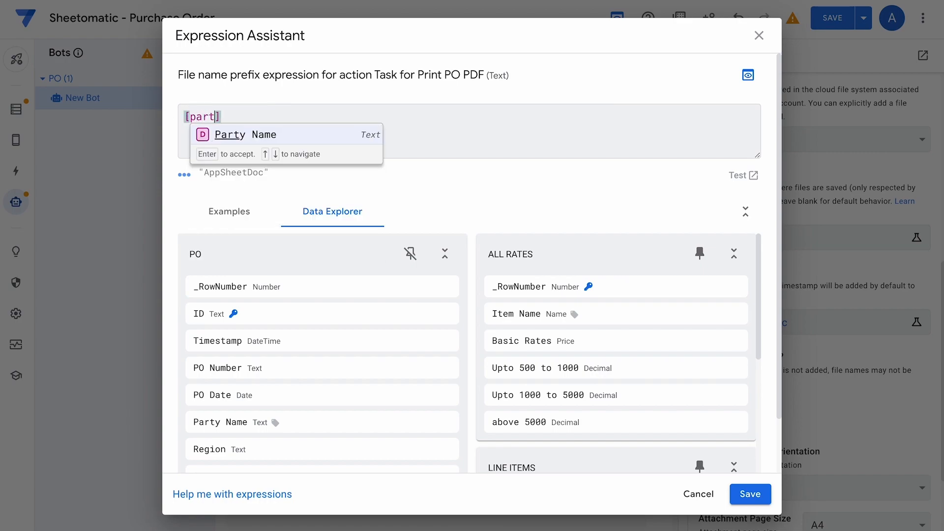
click(257, 139)
text(&":)
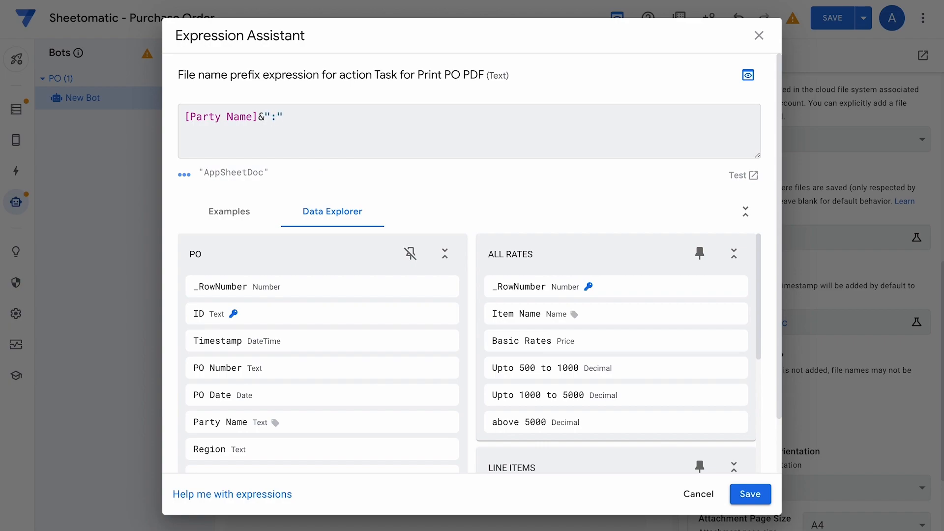
text("&[)
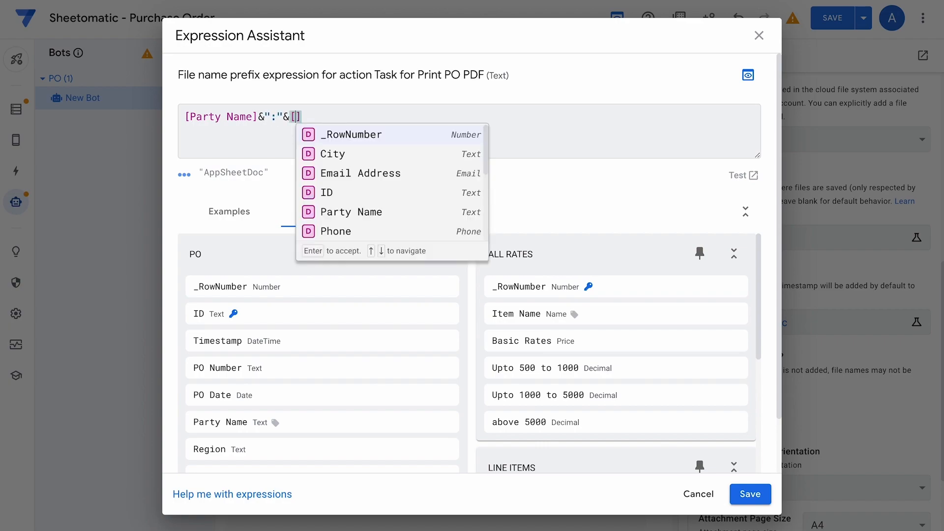
text(po)
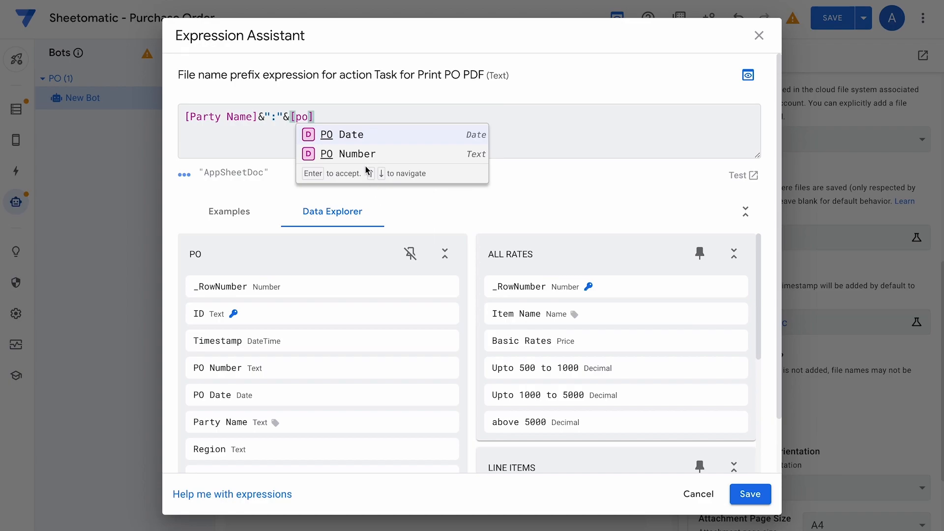
key(Down)
key(Return)
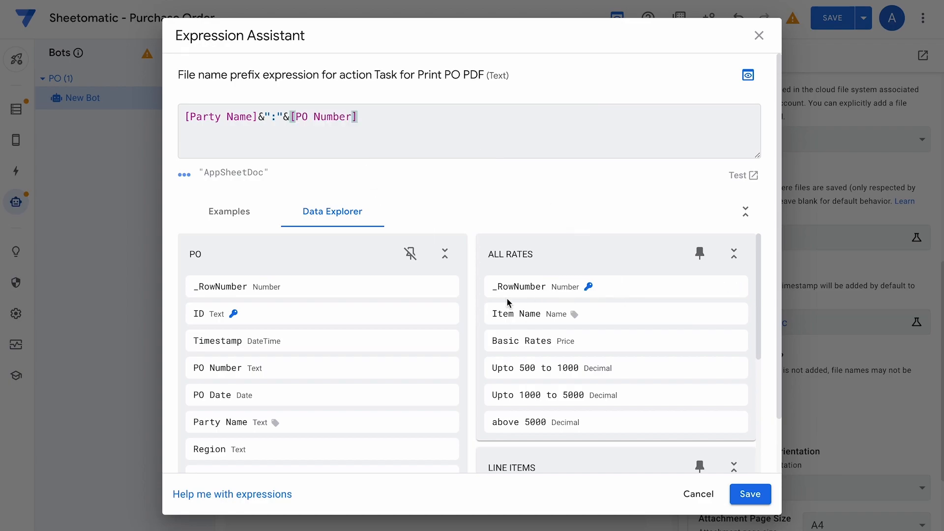
scroll(597, 334, down, 6)
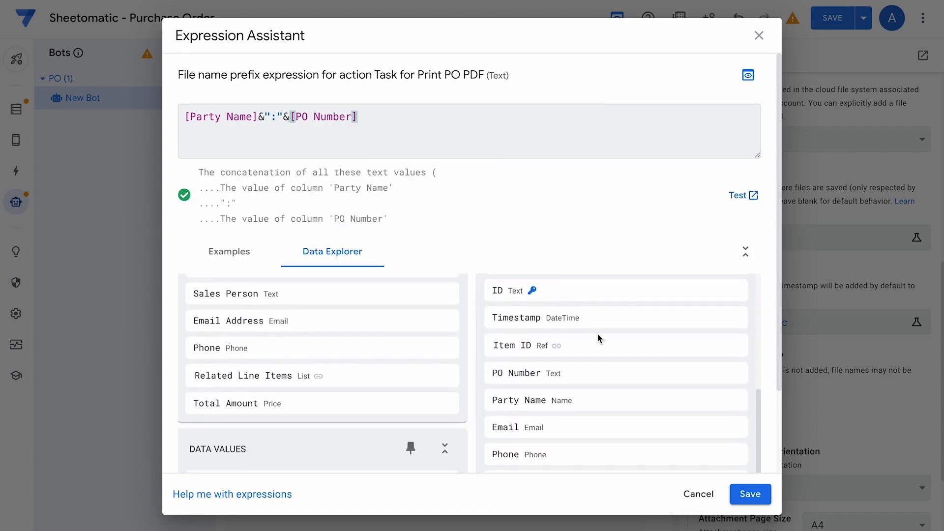
click(750, 494)
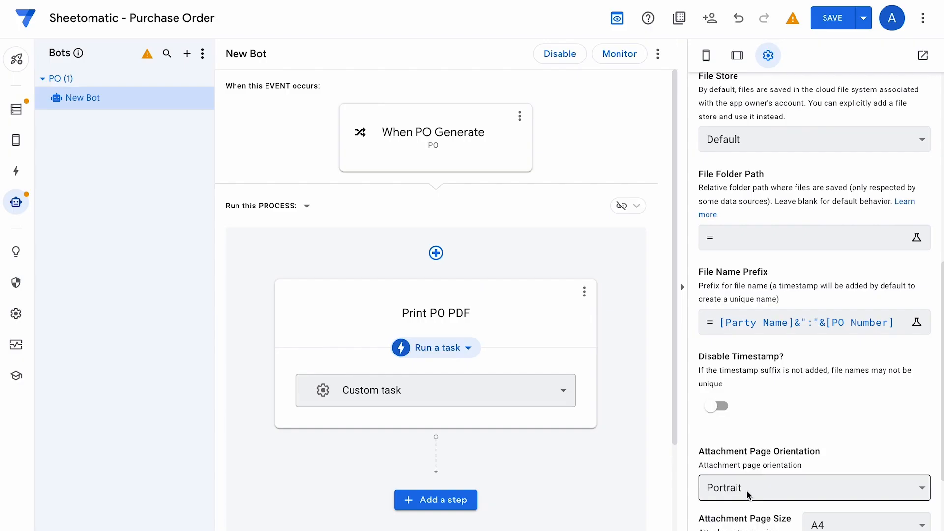
Keep the attachment page orientation at Portrait and the page size at A4, and save the app.
scroll(737, 369, down, 3)
click(760, 377)
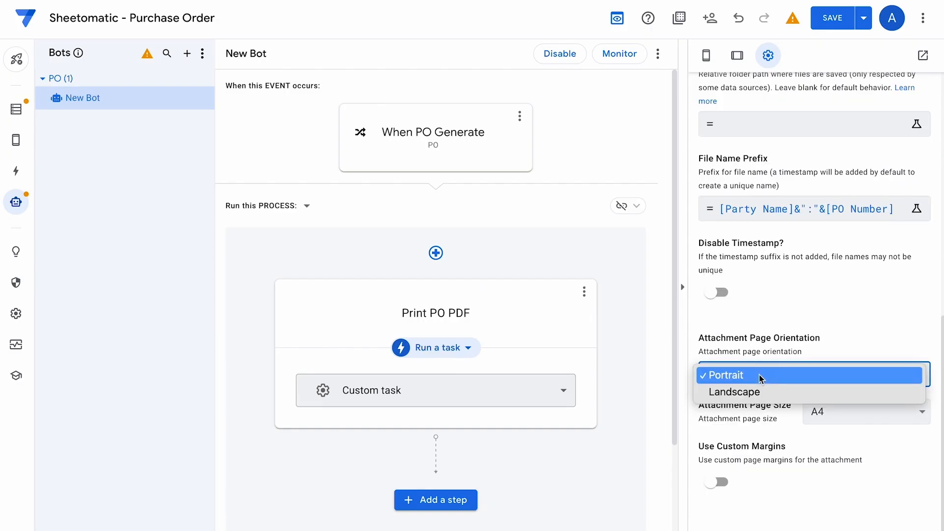
click(771, 417)
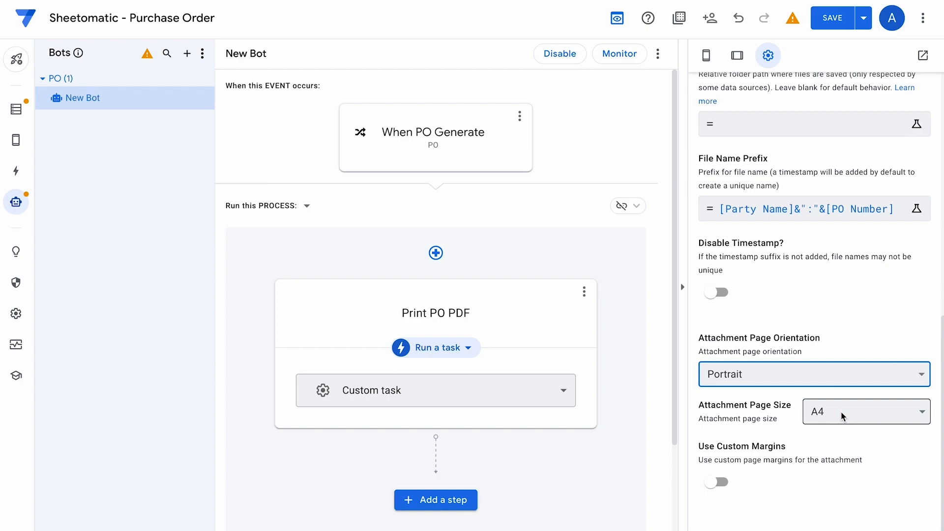
click(768, 421)
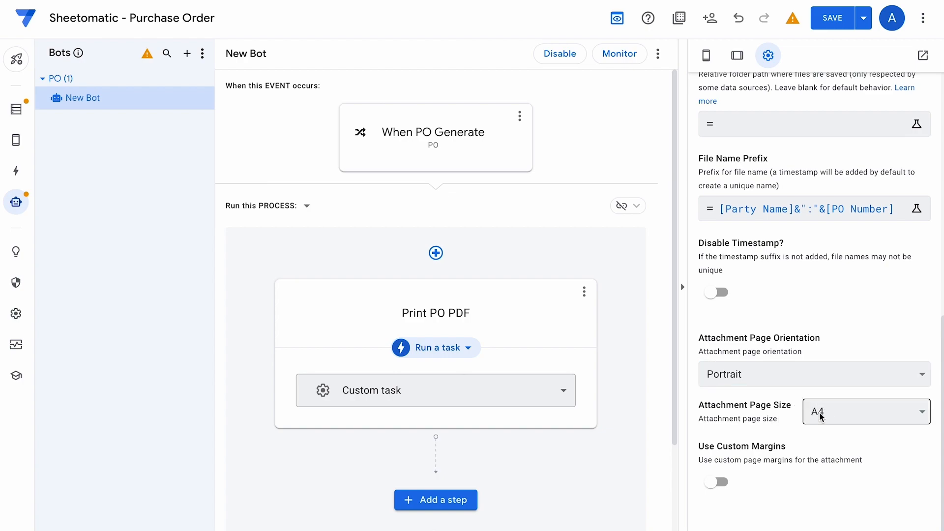
click(859, 421)
click(764, 430)
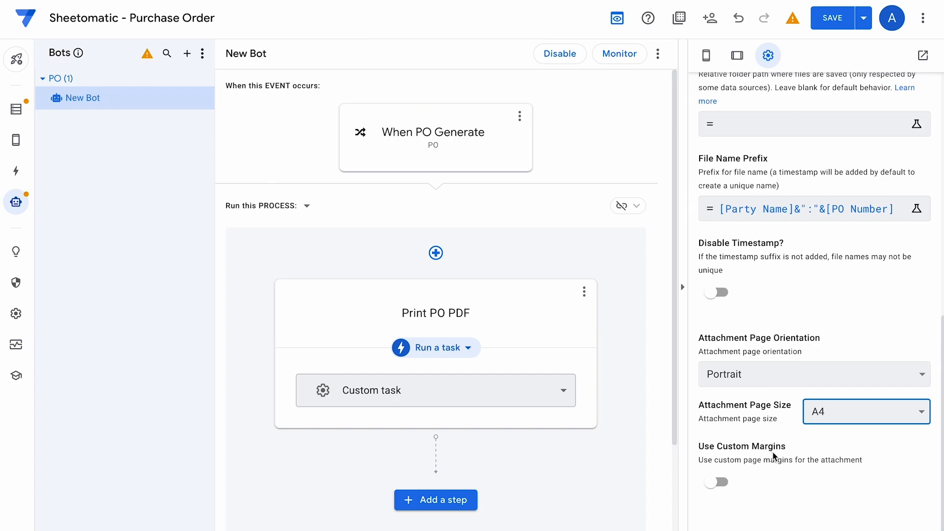
click(831, 19)
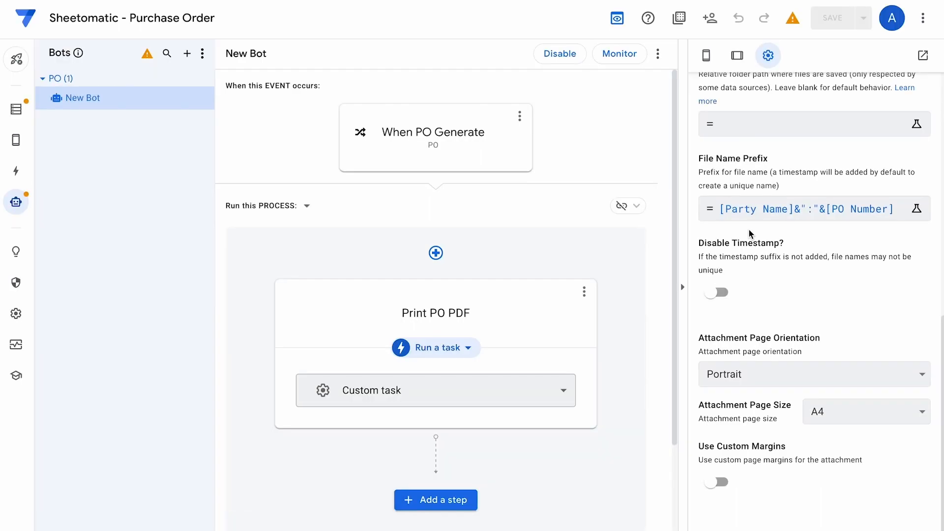
Rename the bot from New Bot to "Purchase Order PDF" and save the app.
scroll(732, 265, up, 10)
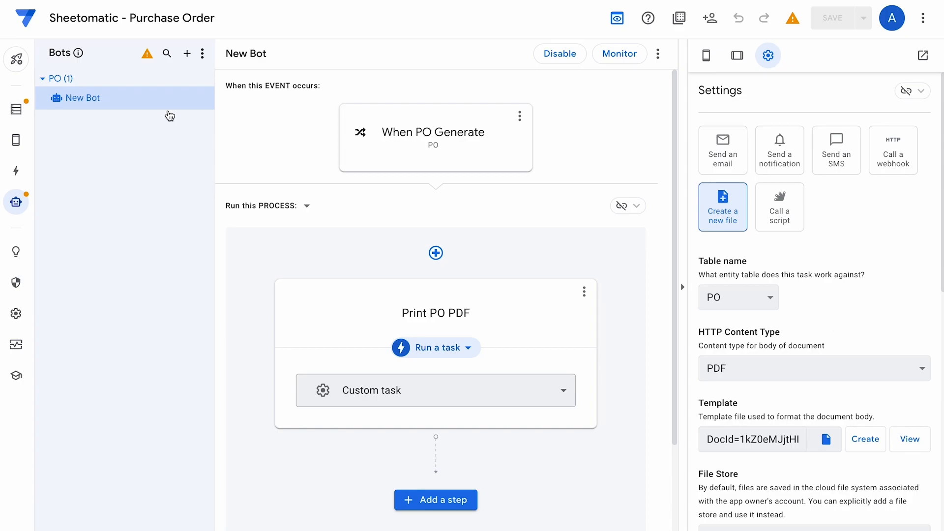
click(206, 97)
click(232, 122)
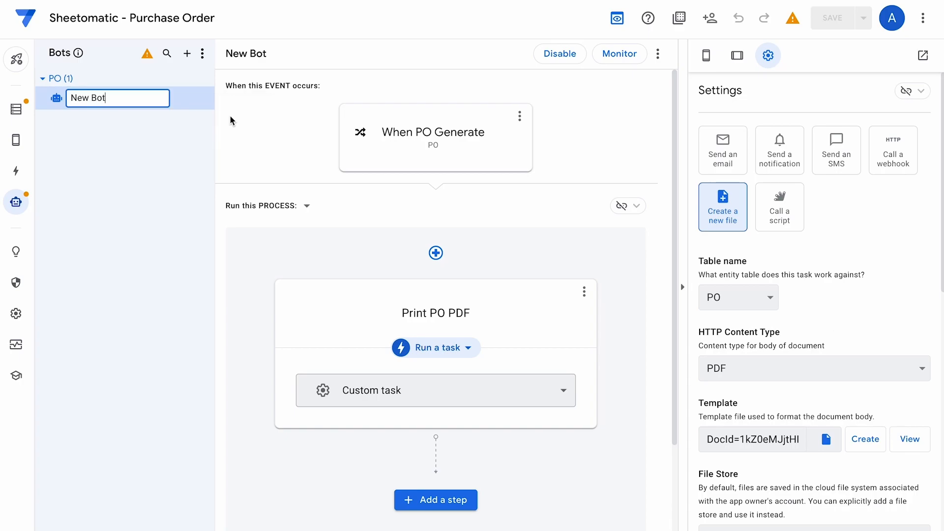
text(Purhcase Order PDF)
click(88, 98)
key(BackSpace)
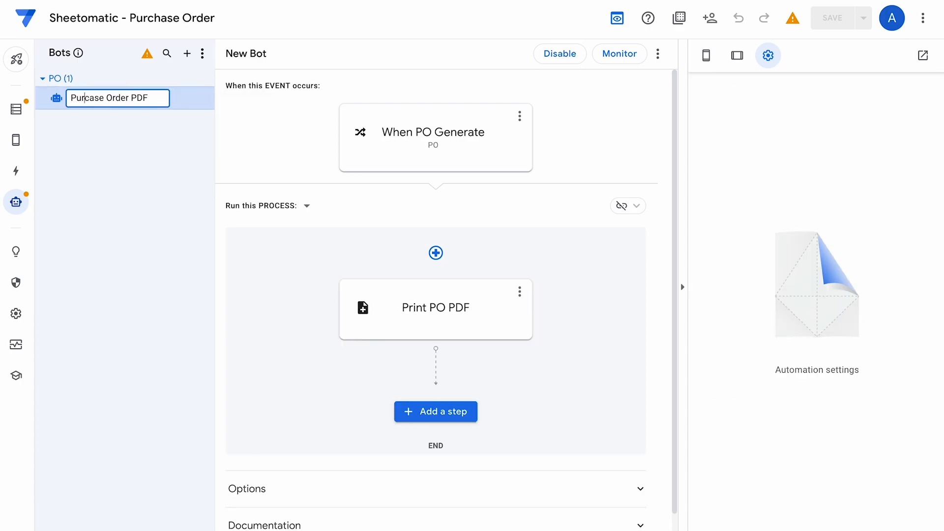
key(Right)
text(h)
click(233, 108)
click(832, 20)
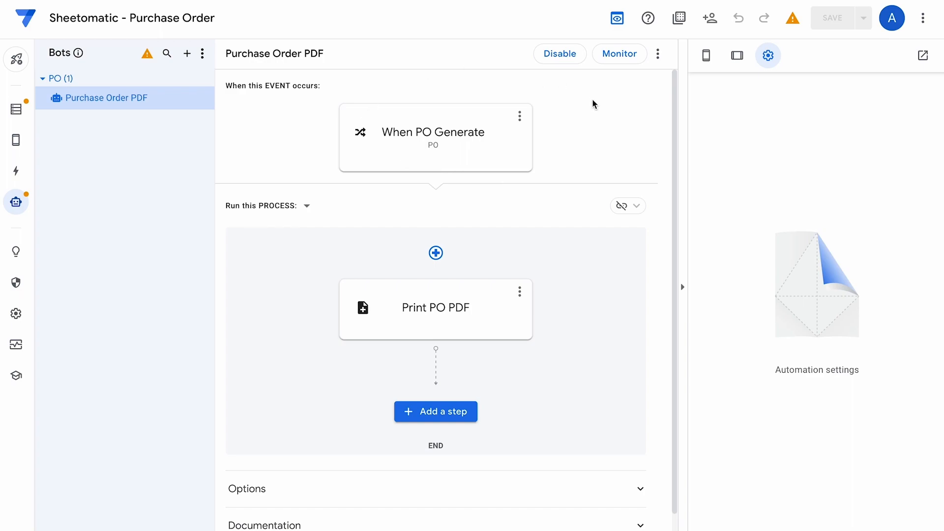
Test the Purchase Order PDF bot by executing its process for the PO:1002 row.
click(659, 55)
click(679, 69)
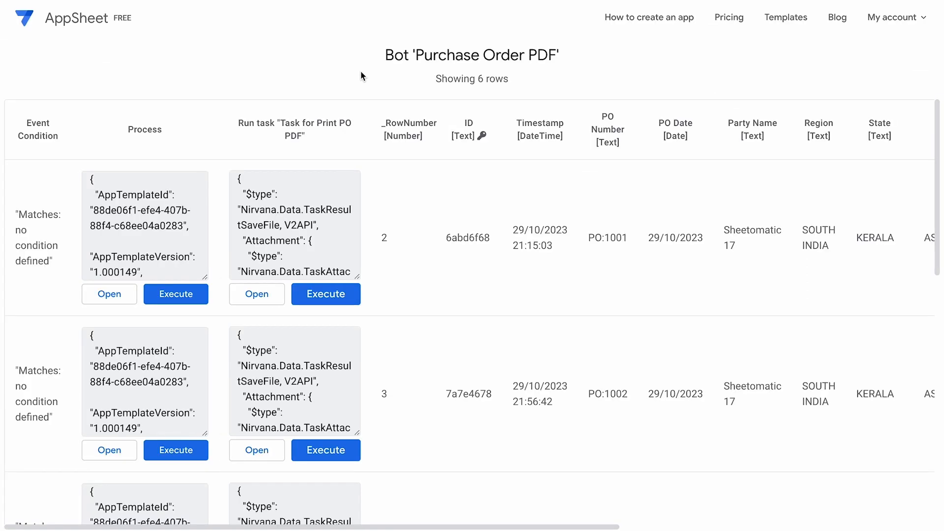
scroll(374, 261, down, 9)
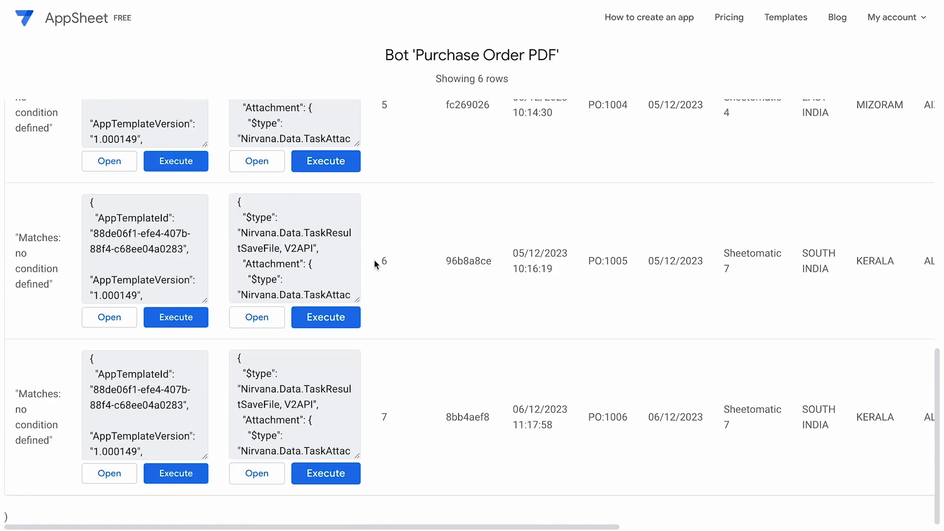
scroll(374, 261, up, 9)
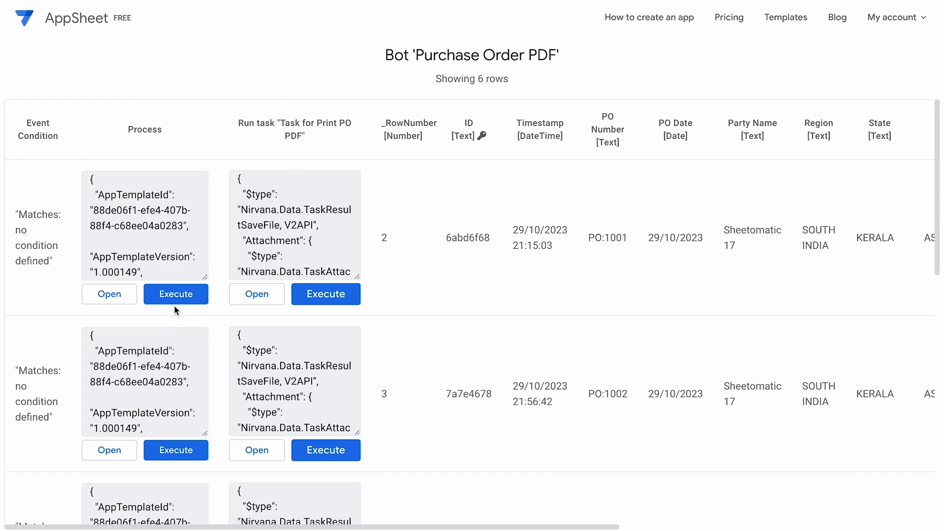
scroll(174, 305, down, 3)
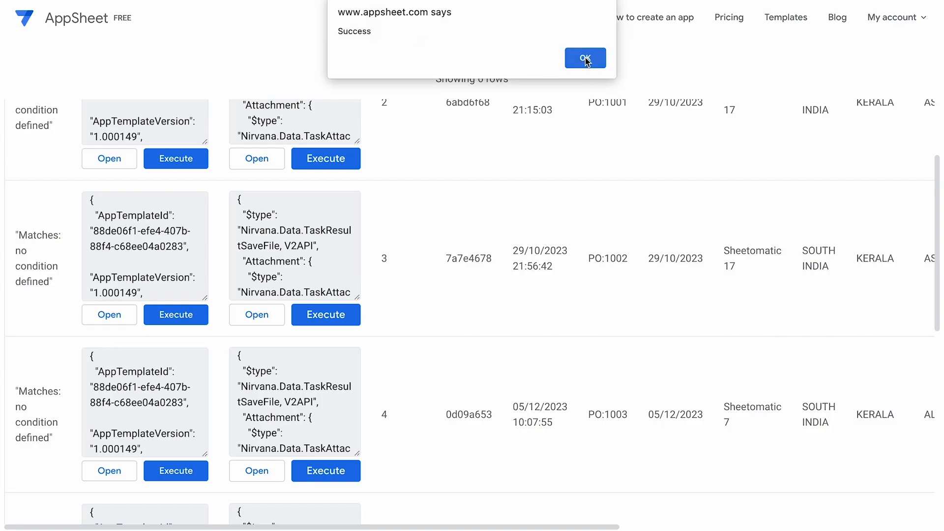
click(586, 57)
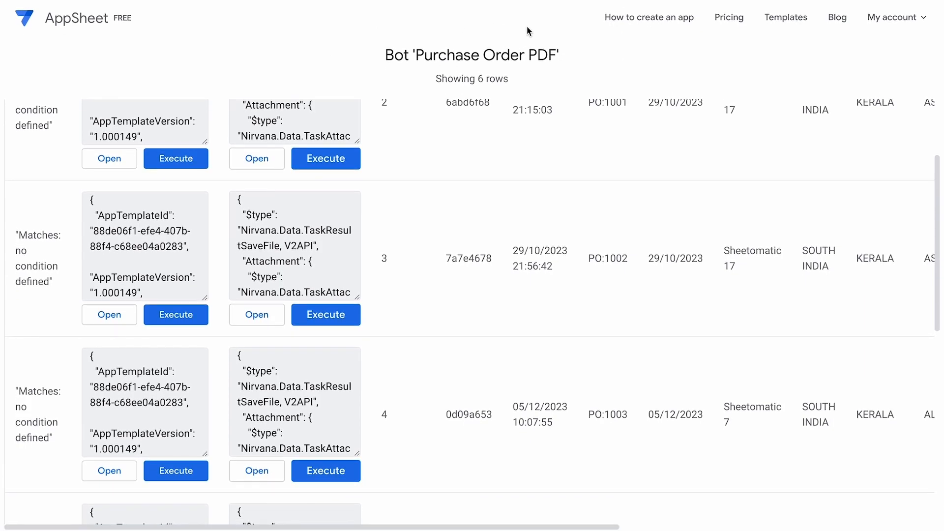
Open Google Drive in a new tab and browse from the appsheet folder through data and the AppSheet-Formulas folder to Files.
key(ctrl+t)
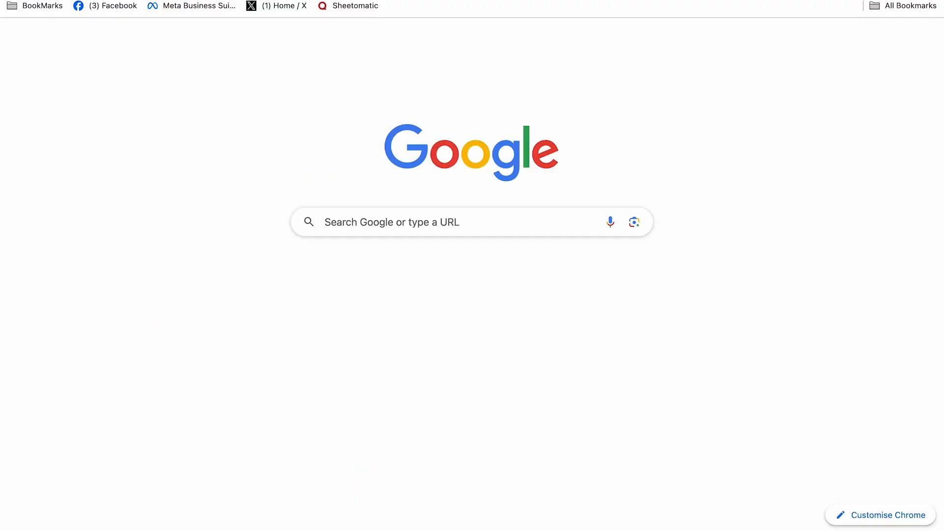
text(dri)
key(Return)
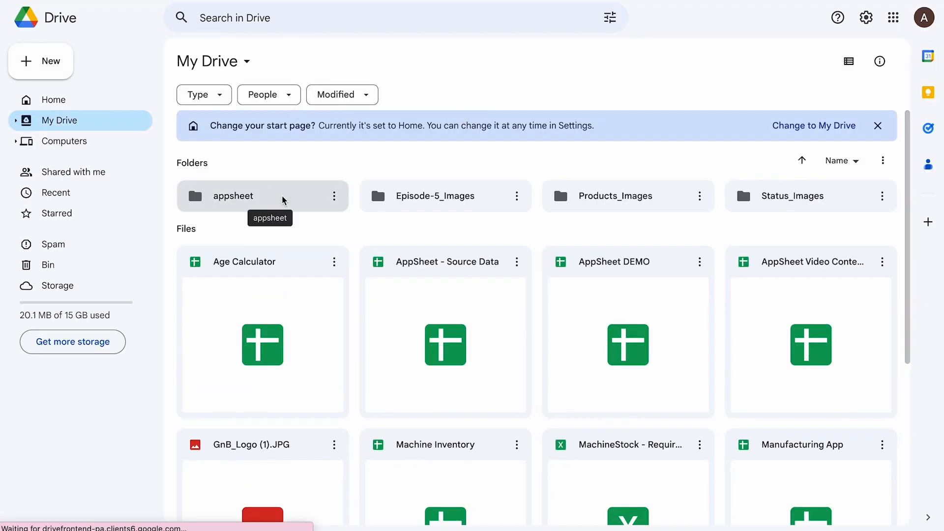
double_click(285, 202)
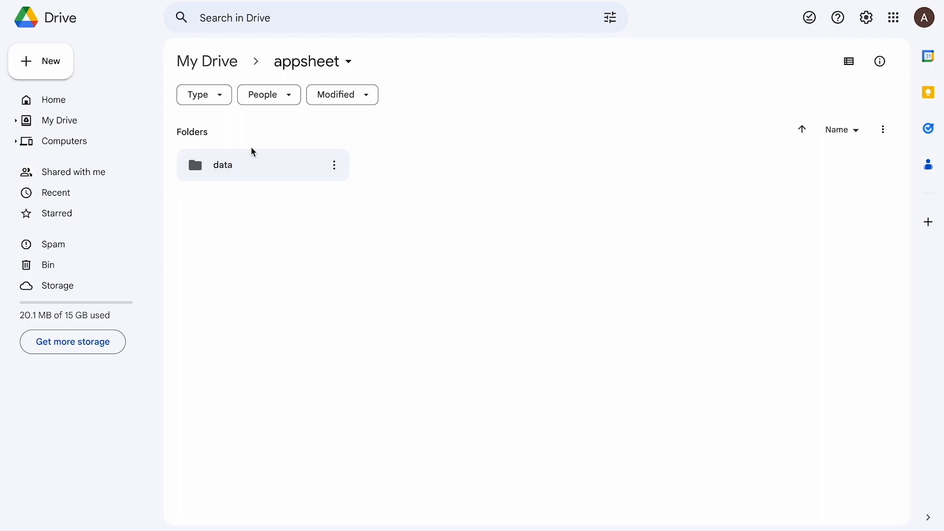
double_click(246, 164)
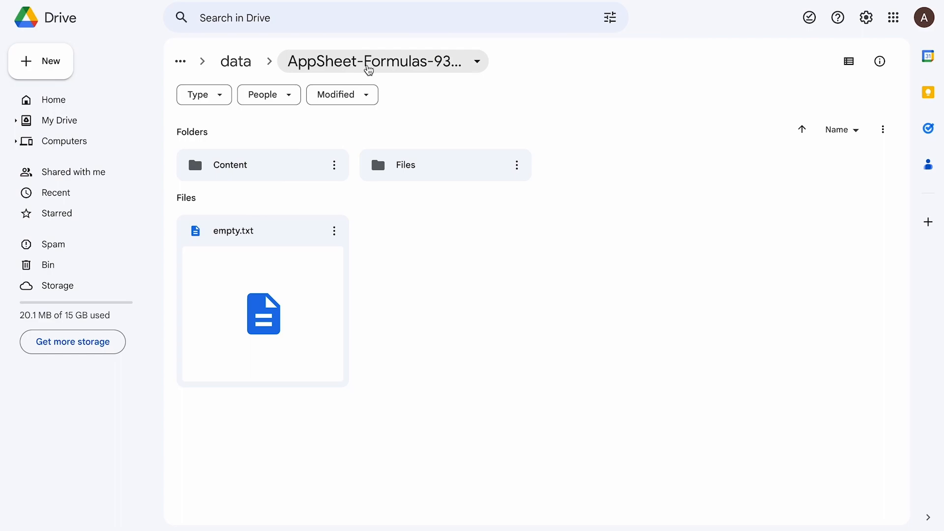
click(369, 68)
click(492, 59)
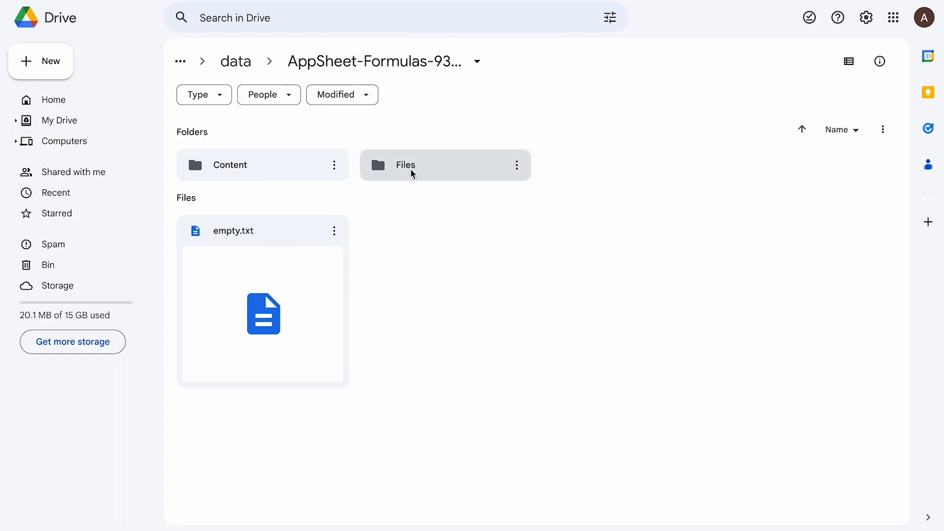
double_click(424, 173)
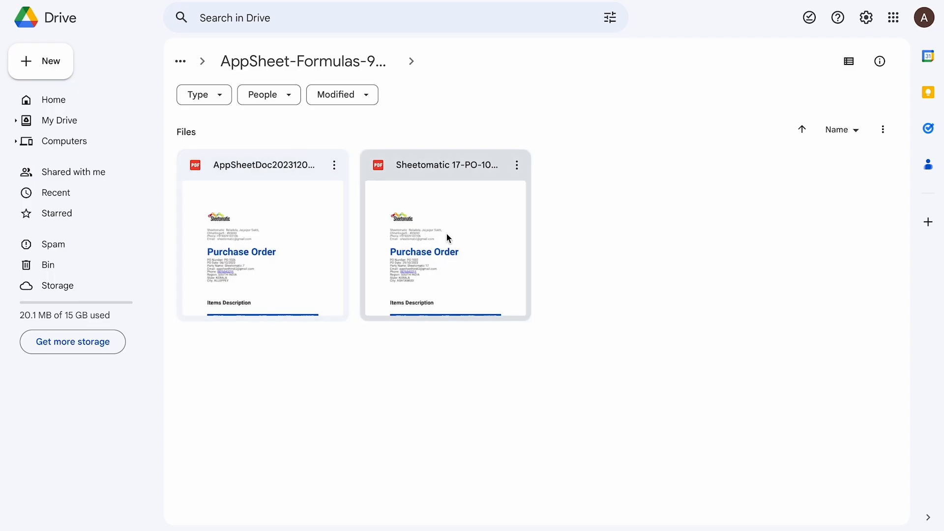
Open the Sheetomatic 17 PDF, check its file name, item table and Total Amount line, and close it.
double_click(420, 229)
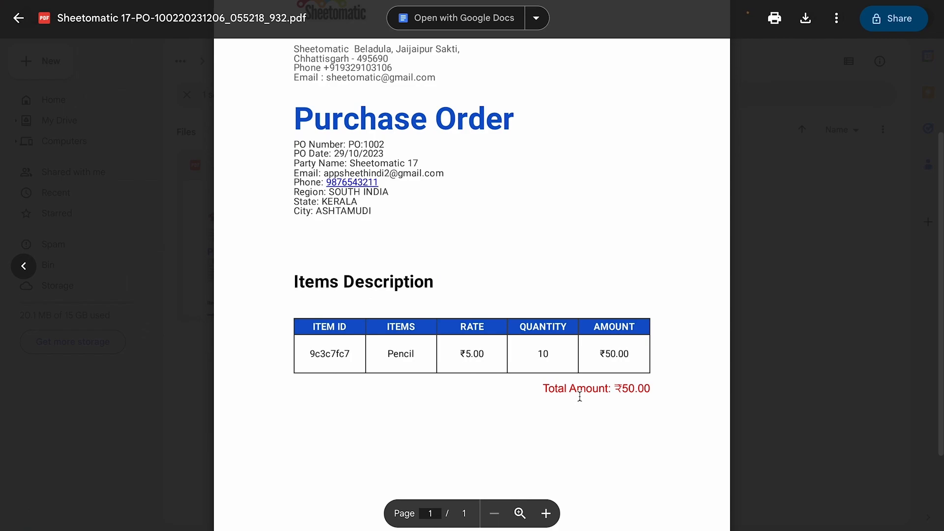
scroll(509, 266, up, 1)
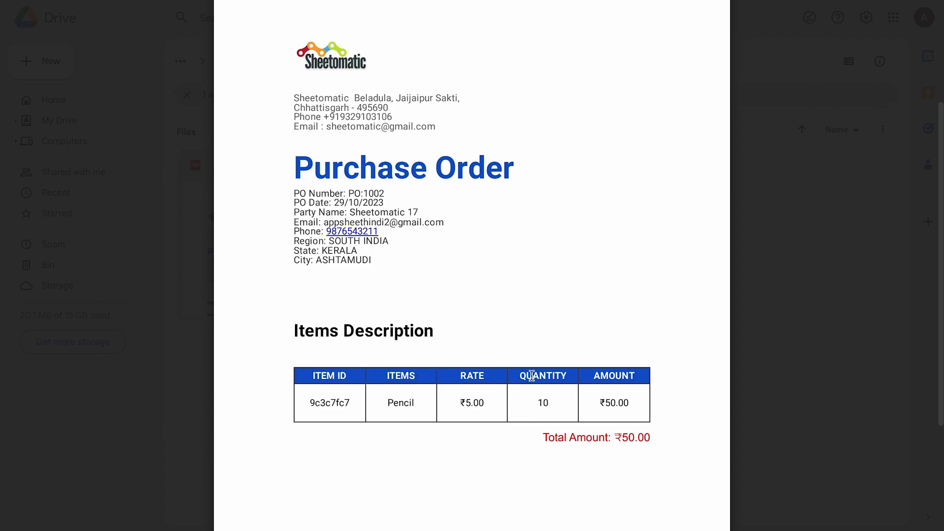
scroll(626, 426, down, 1)
scroll(624, 432, down, 3)
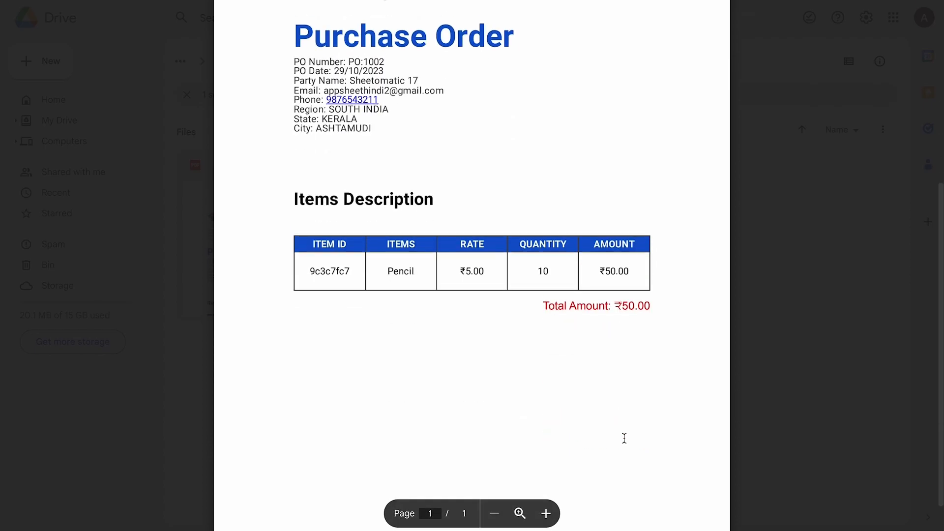
scroll(623, 439, up, 5)
key(Escape)
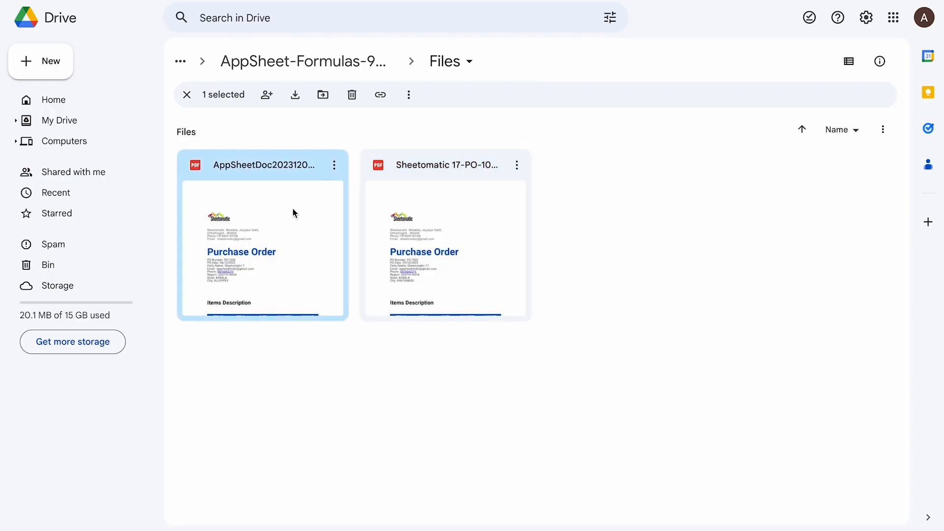
Review the older AppSheetDoc PDF and move it to the bin.
double_click(294, 213)
scroll(519, 315, down, 3)
scroll(519, 311, up, 3)
key(Escape)
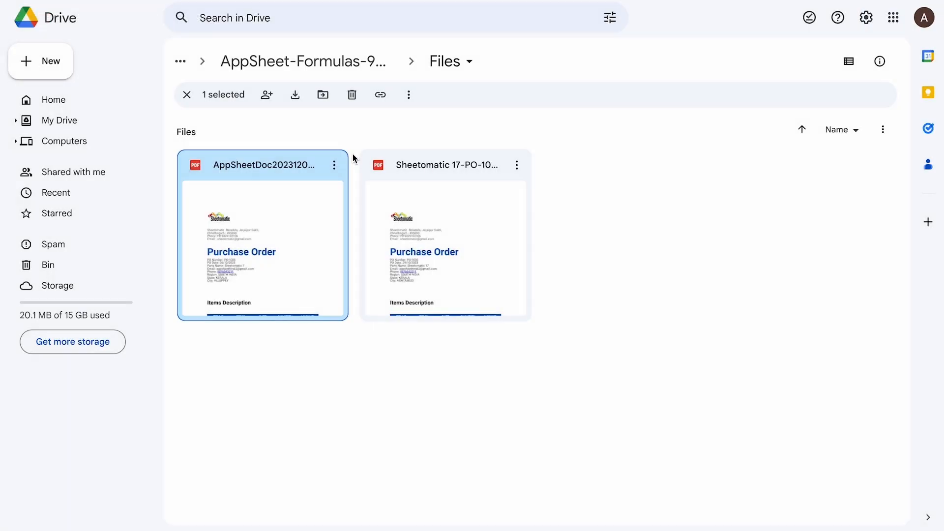
click(436, 207)
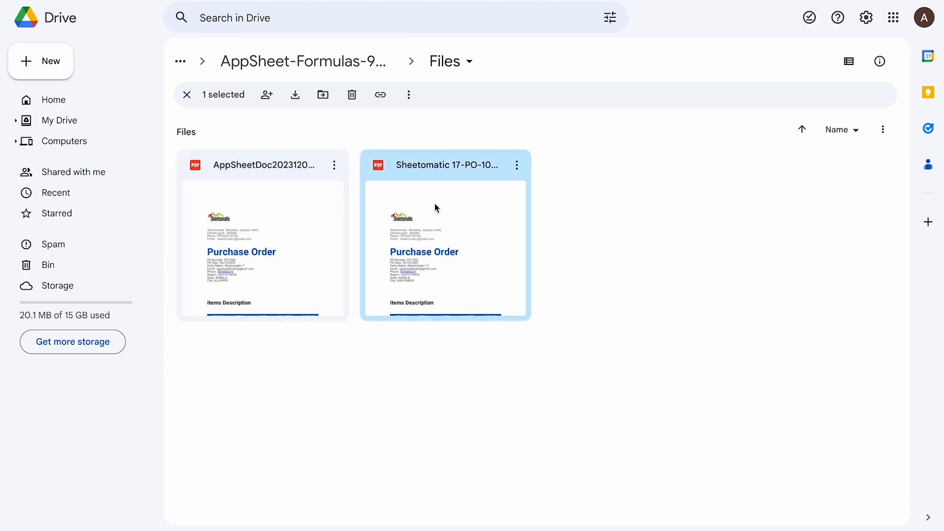
click(335, 165)
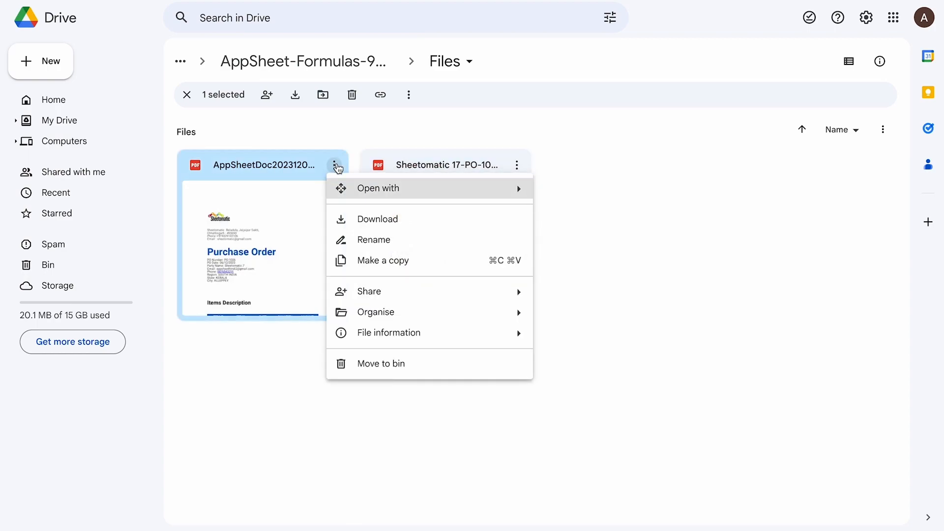
click(373, 363)
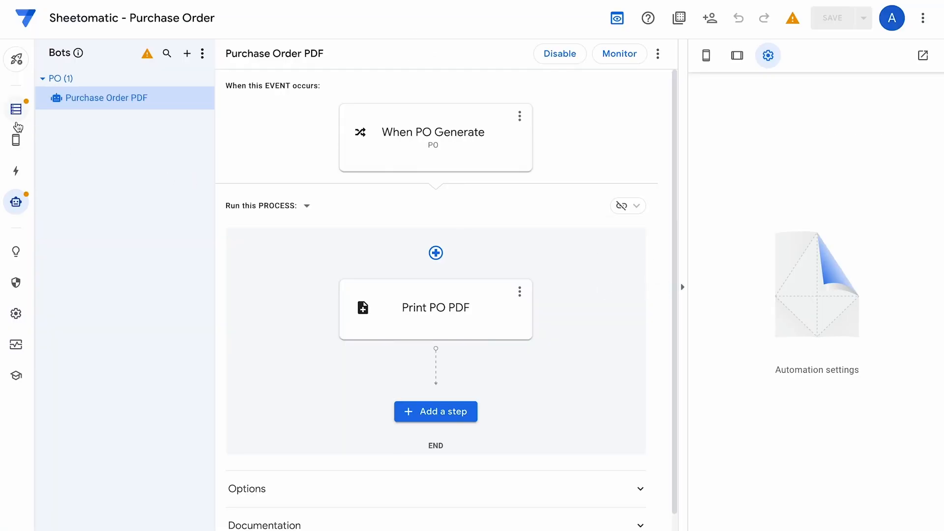
Start a new purchase order in the AppSheet app preview for party Sheetomatic 12 in North India, Haryana, Ambala.
click(16, 109)
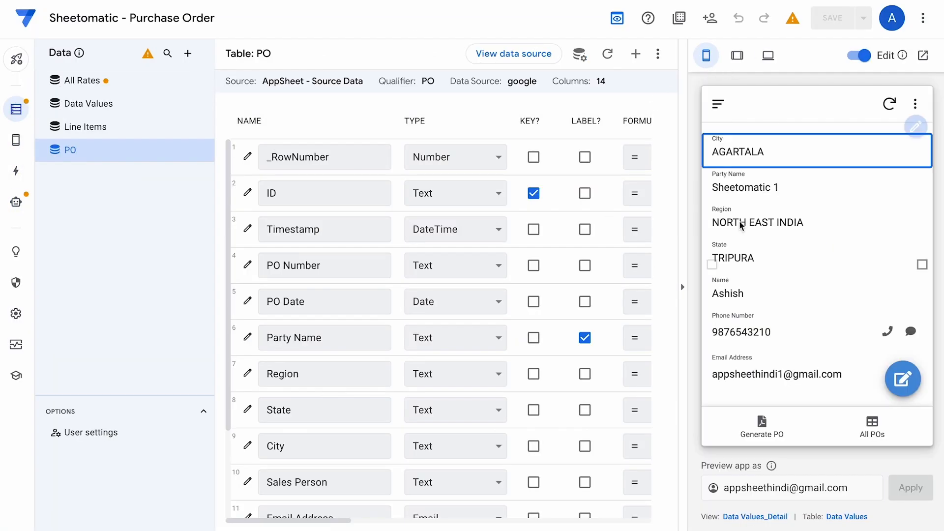
click(762, 426)
scroll(787, 295, down, 3)
click(813, 270)
click(782, 295)
click(805, 308)
scroll(805, 295, down, 2)
click(805, 275)
scroll(806, 285, down, 2)
click(824, 231)
click(824, 232)
scroll(817, 275, down, 3)
click(813, 313)
Add a Desk line item with quantity 100 to the new purchase order and save the item.
scroll(815, 344, down, 8)
click(814, 310)
click(798, 249)
scroll(798, 256, down, 3)
click(756, 314)
text(100)
click(782, 341)
click(878, 426)
scroll(805, 310, up, 4)
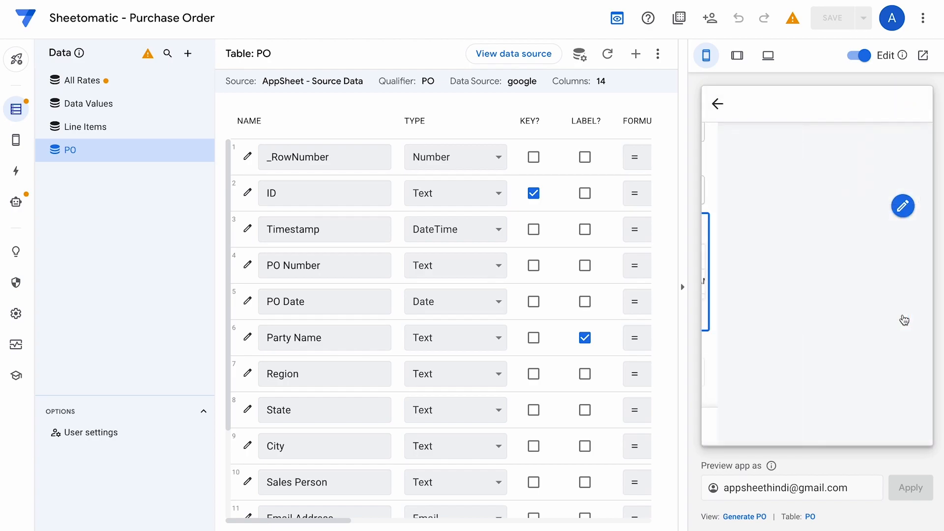
Add a Pen Set line item with quantity 100 and save the purchase order.
scroll(808, 303, down, 4)
click(839, 275)
click(841, 261)
scroll(831, 280, down, 3)
click(823, 315)
text(100)
click(813, 348)
click(879, 428)
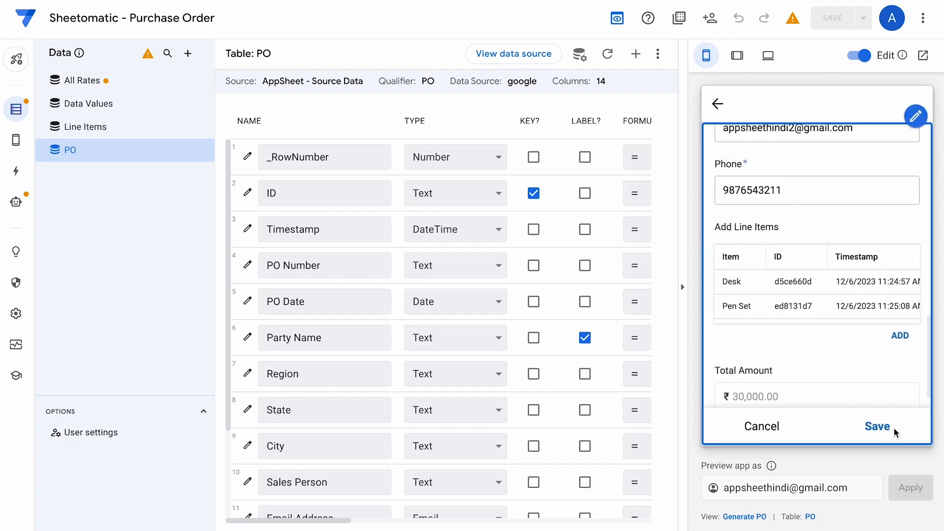
click(878, 427)
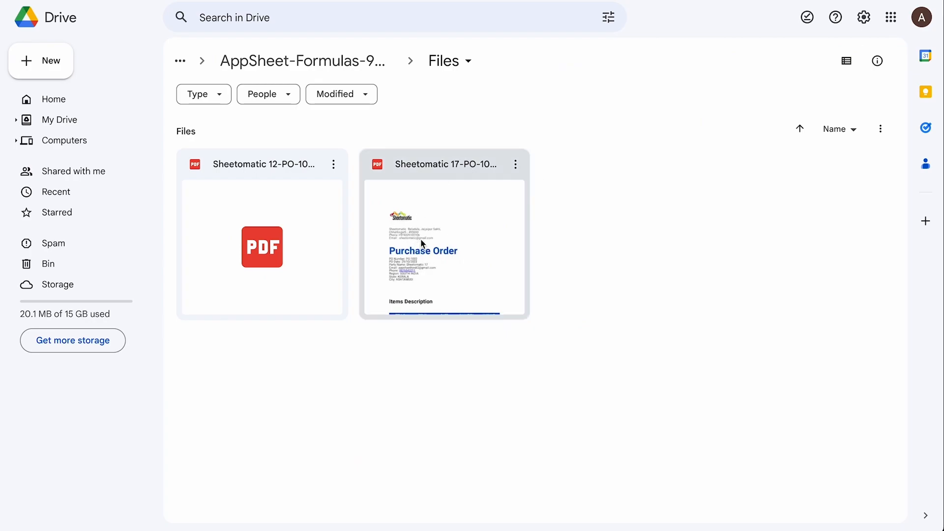
Compare the Sheetomatic 12 and Sheetomatic 17 PDFs in the Google Drive Files folder, checking their file names and item tables.
double_click(252, 227)
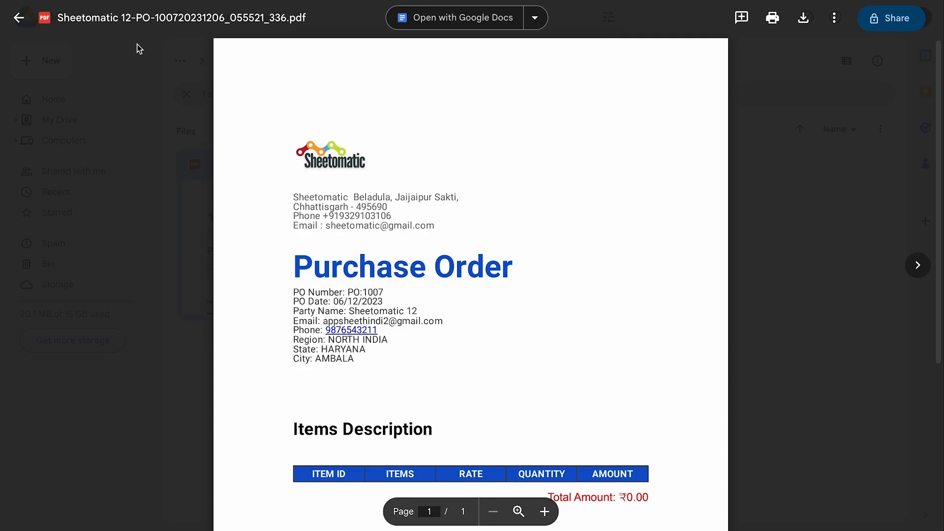
click(19, 18)
double_click(456, 253)
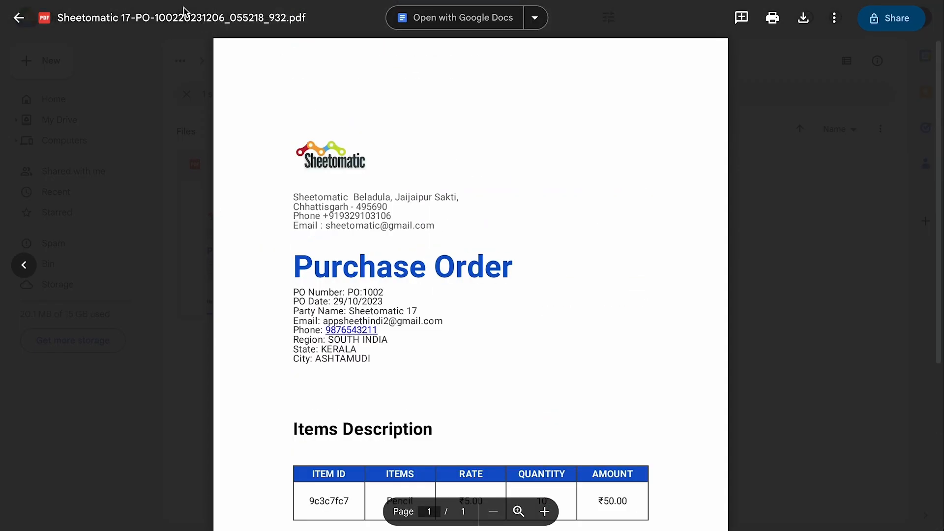
click(20, 19)
Return to the AppSheet bot test page, reload its rows, and execute the process for PO:1007.
click(659, 2)
scroll(317, 244, down, 5)
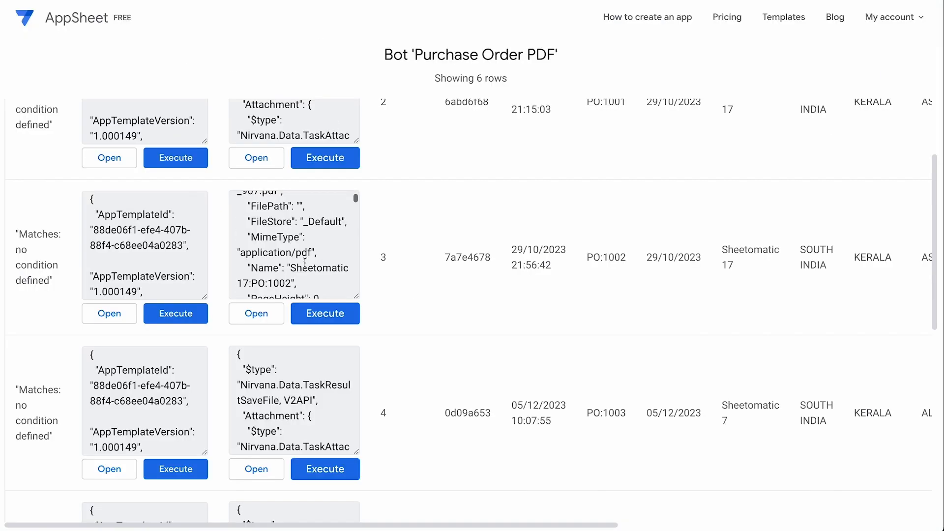
scroll(409, 374, down, 10)
key(F5)
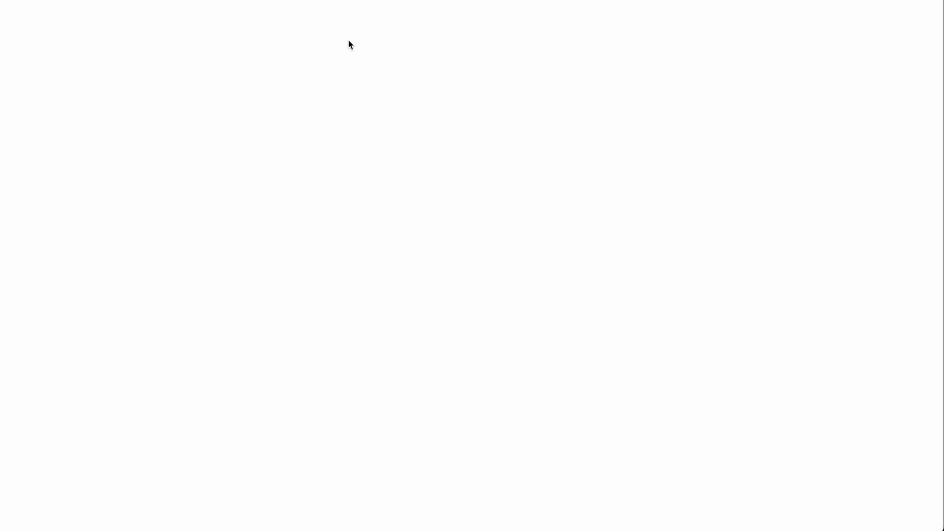
scroll(346, 302, down, 10)
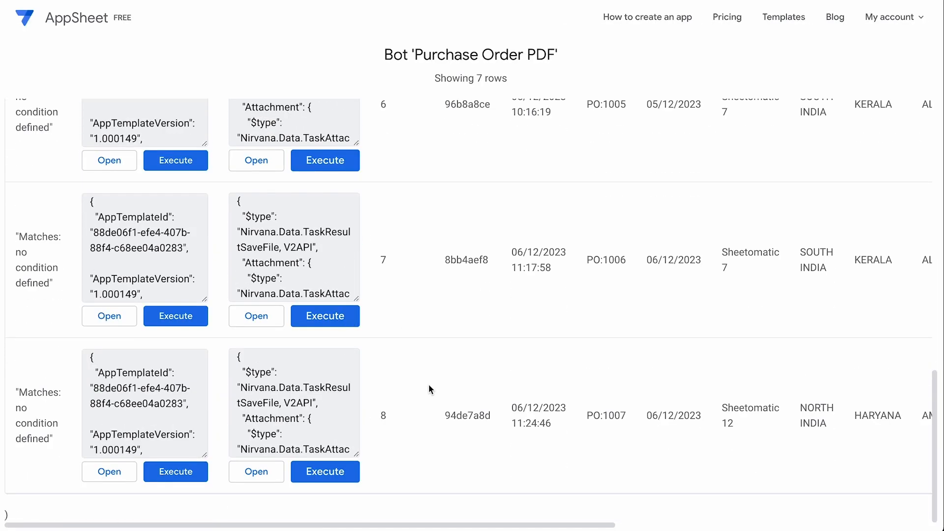
click(177, 473)
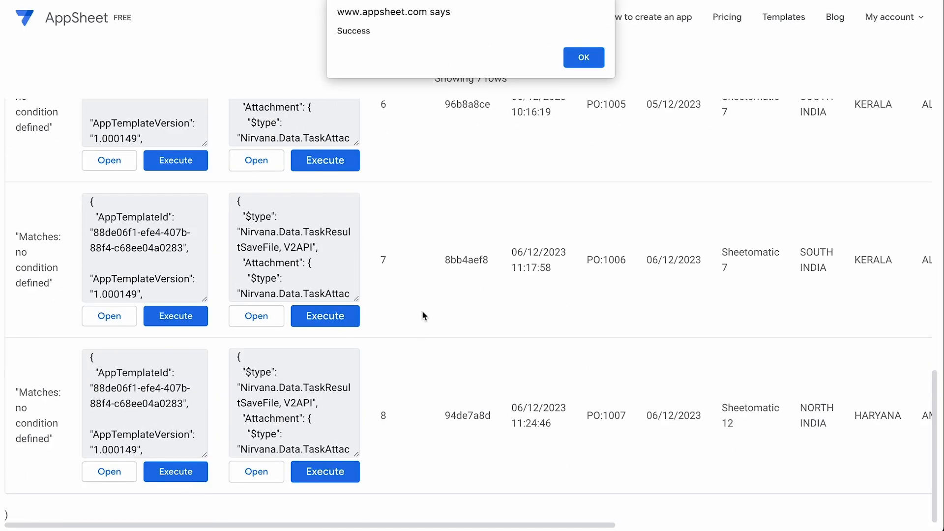
click(588, 57)
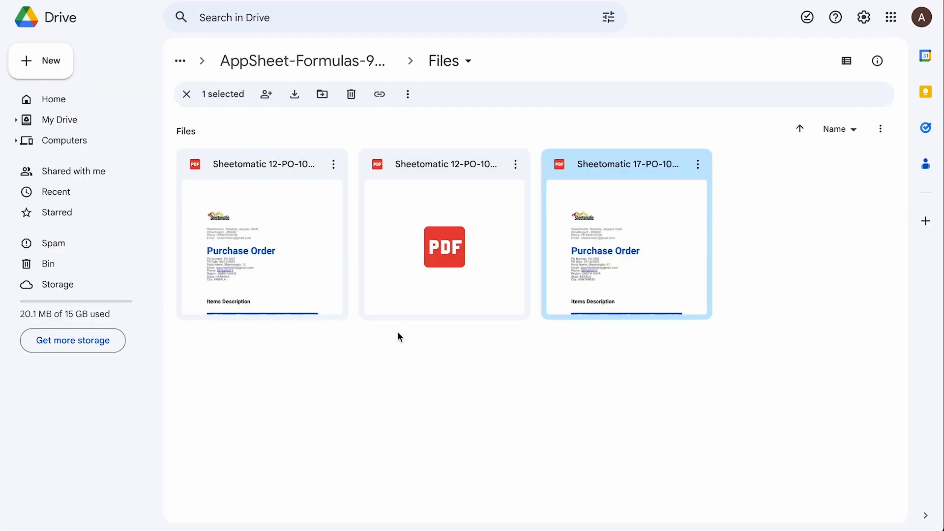
Open the first Sheetomatic 12 PDF in Google Drive and check its item table and Total Amount line.
double_click(295, 247)
scroll(441, 331, down, 3)
scroll(441, 331, up, 3)
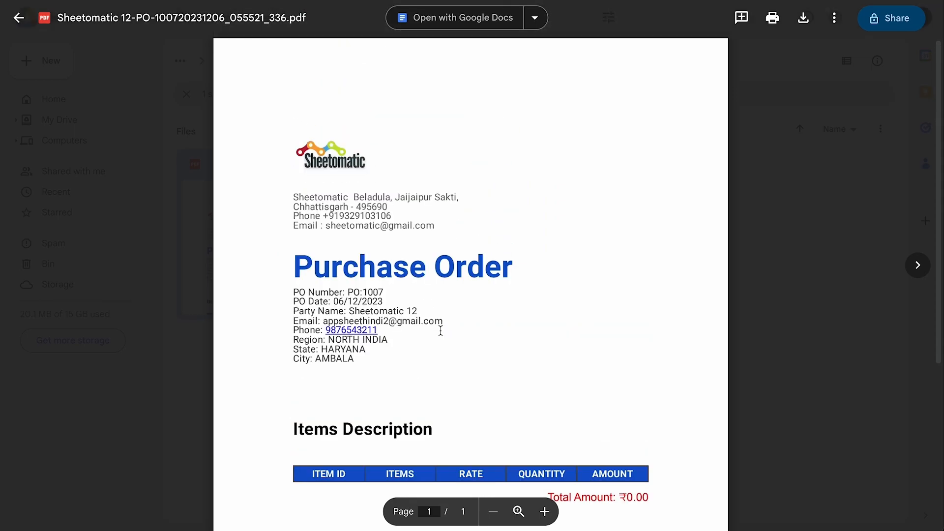
Return to the Files folder, show it as a list, and check the second Sheetomatic 12 PDF's item table and Total Amount.
click(20, 20)
click(845, 63)
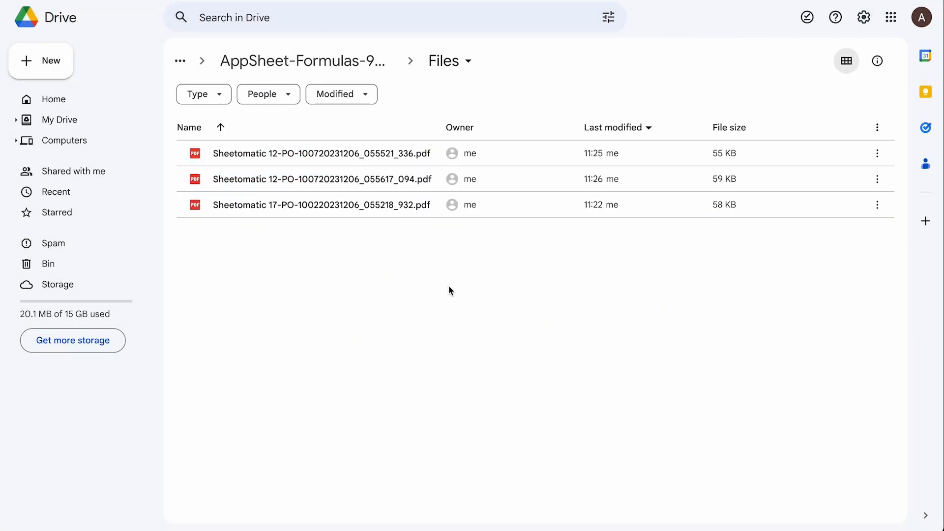
double_click(390, 180)
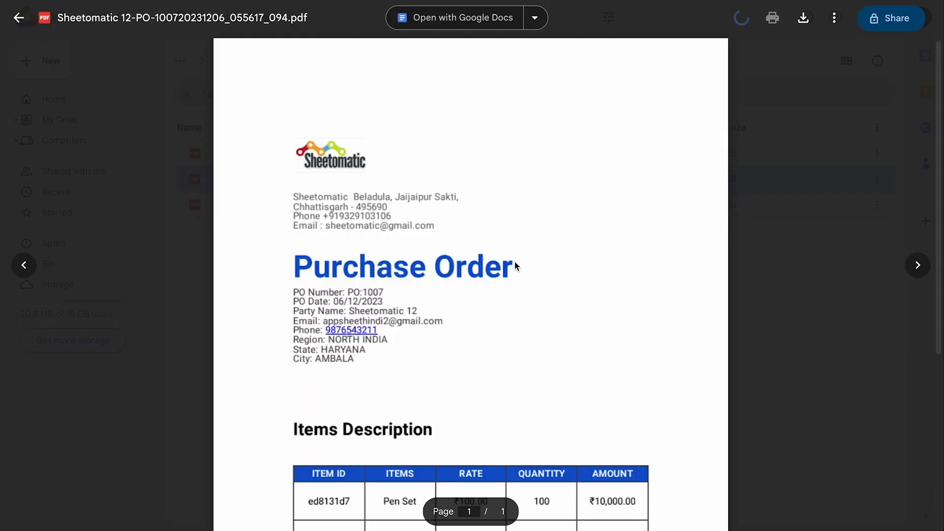
scroll(531, 354, down, 4)
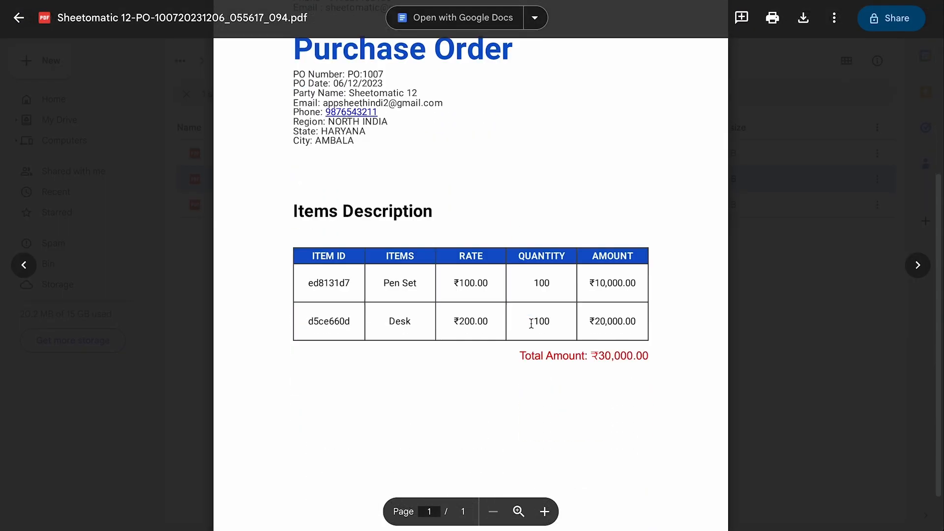
scroll(531, 324, down, 2)
scroll(527, 291, up, 6)
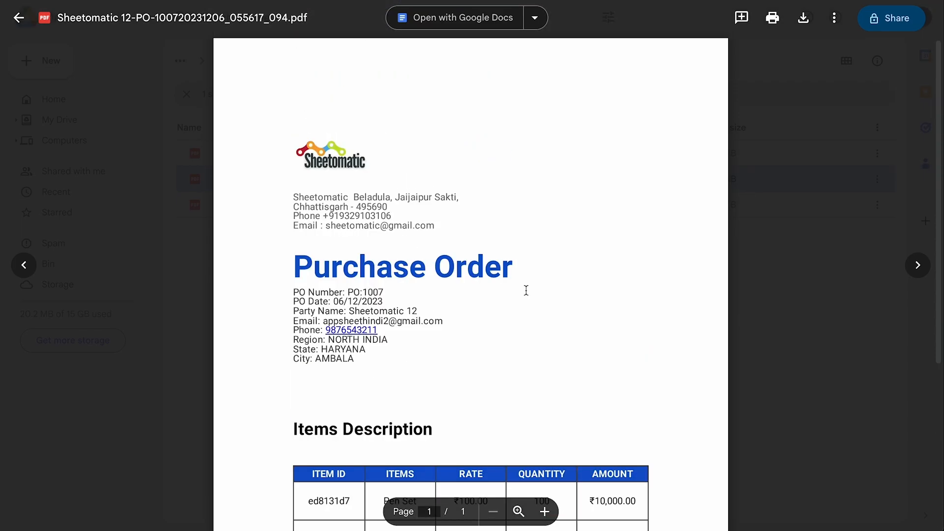
click(15, 17)
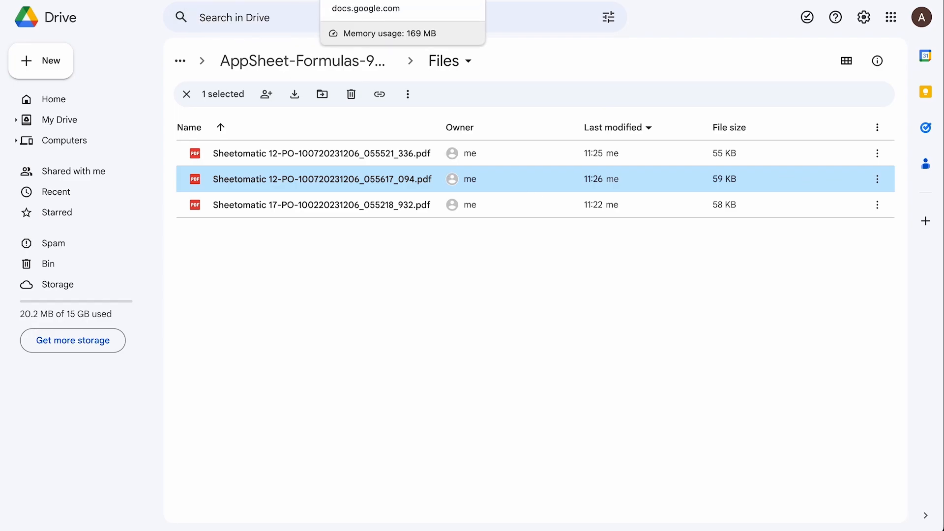
Switch to the AppSheet - Source Data spreadsheet and check the PO:1008 entry in the PO and Line Items sheets.
click(381, 1)
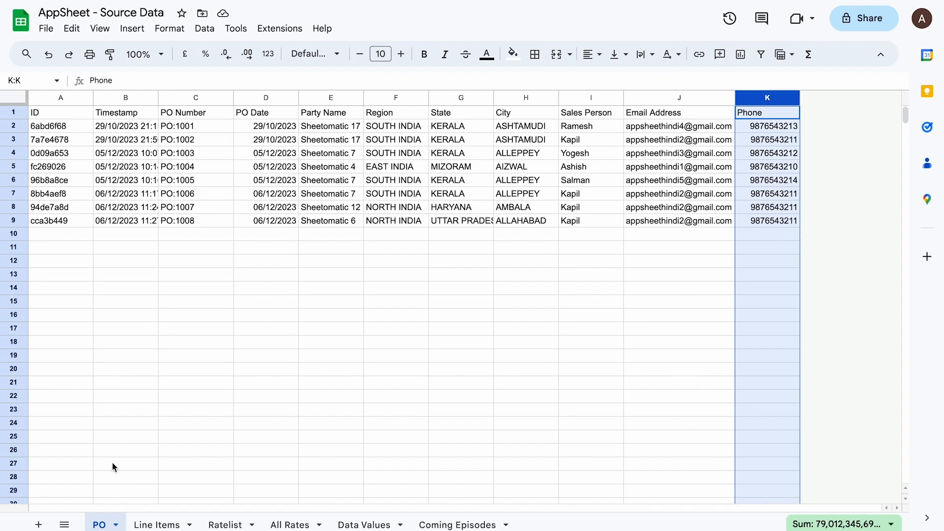
click(11, 222)
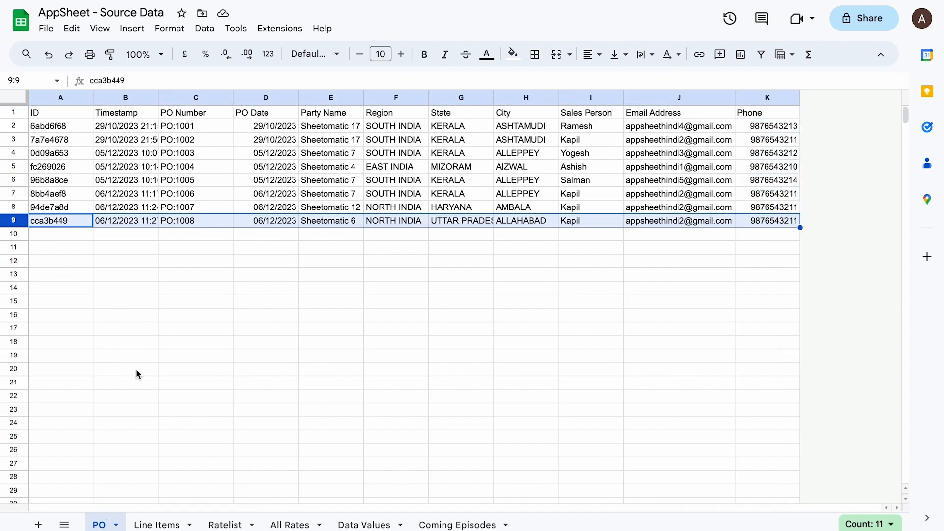
click(152, 523)
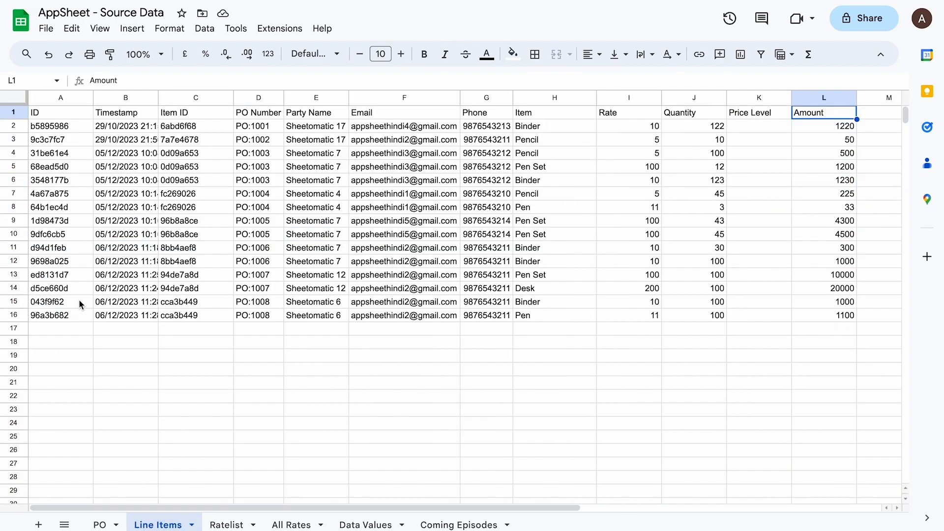
click(103, 525)
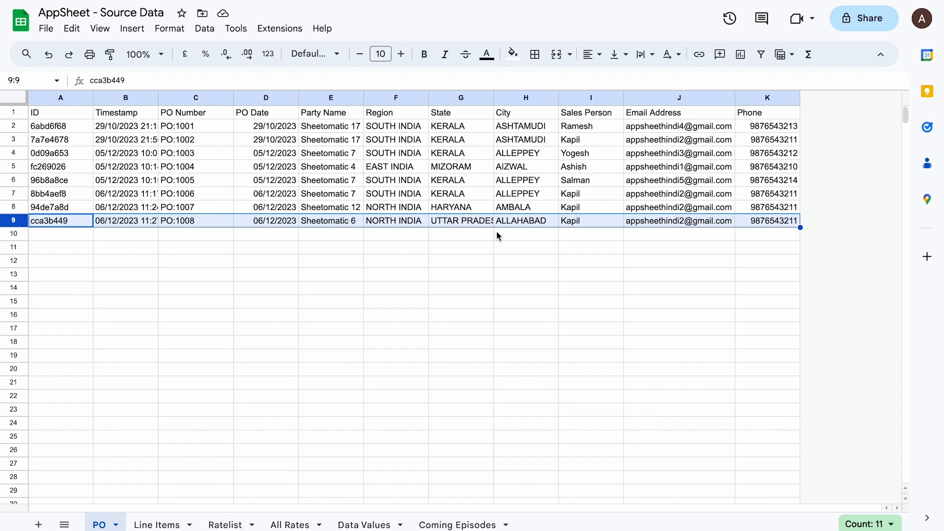
Bold the PO sheet's header row and insert one new column after the Phone column.
click(18, 111)
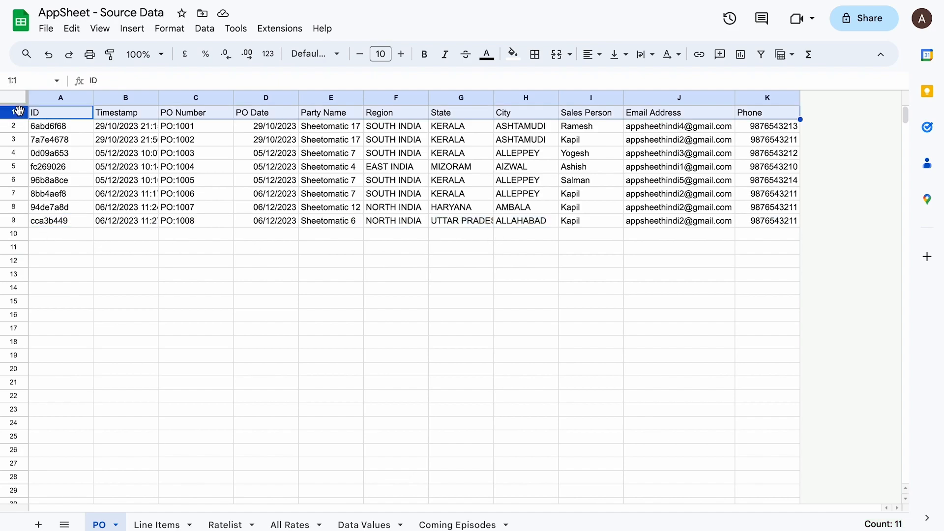
key(ctrl+b)
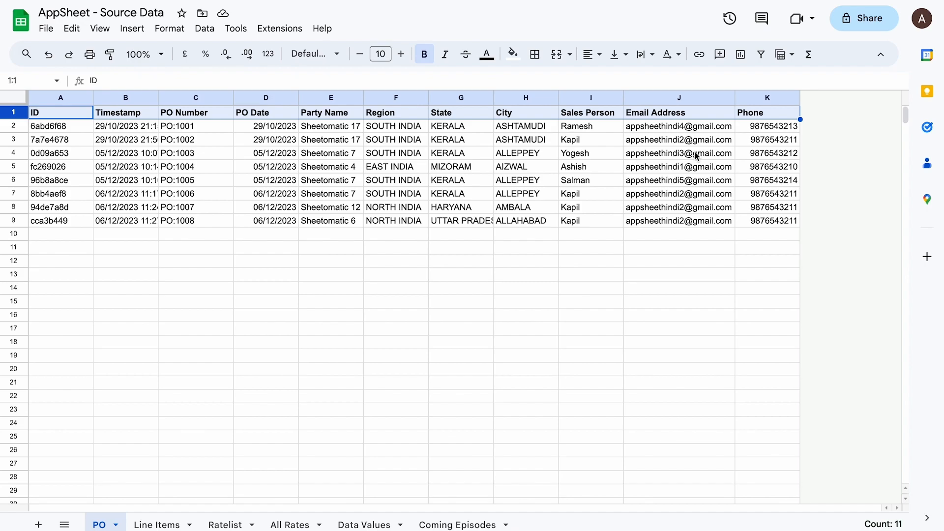
right_click(753, 100)
click(730, 164)
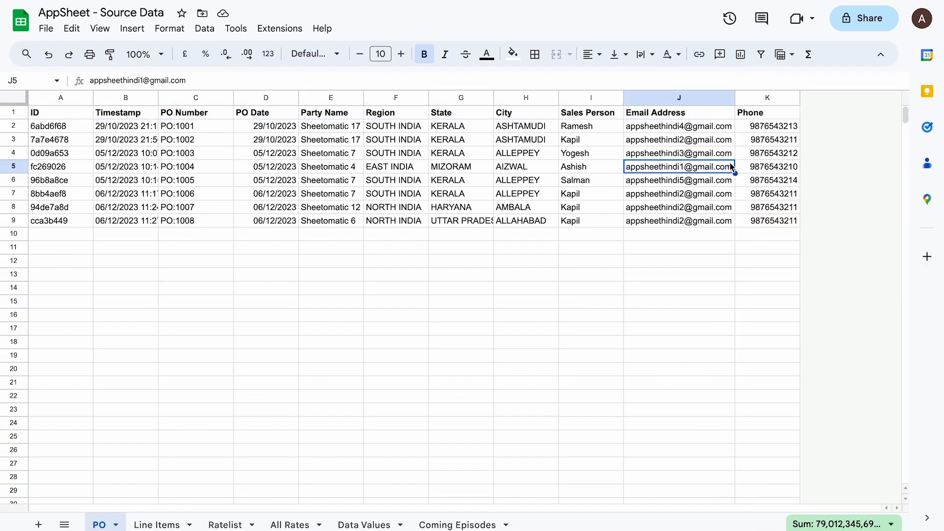
click(746, 101)
right_click(746, 101)
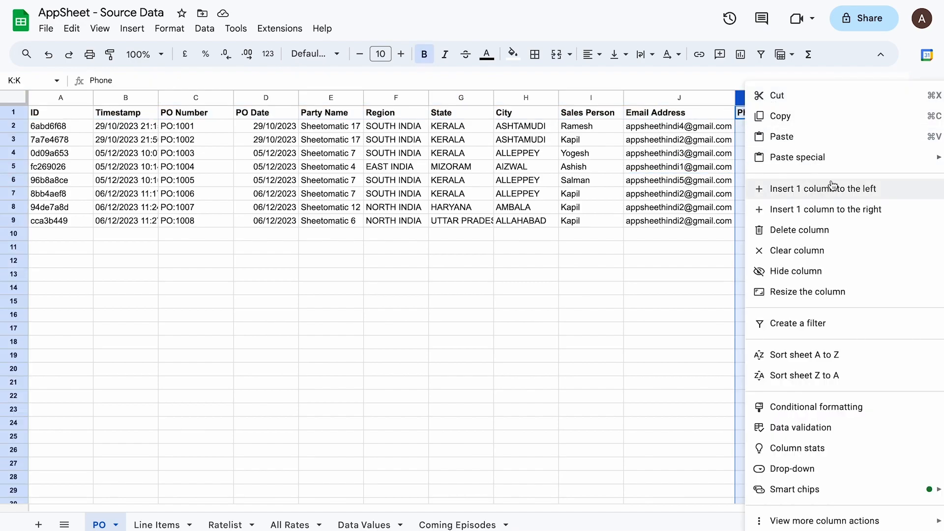
click(817, 209)
click(822, 115)
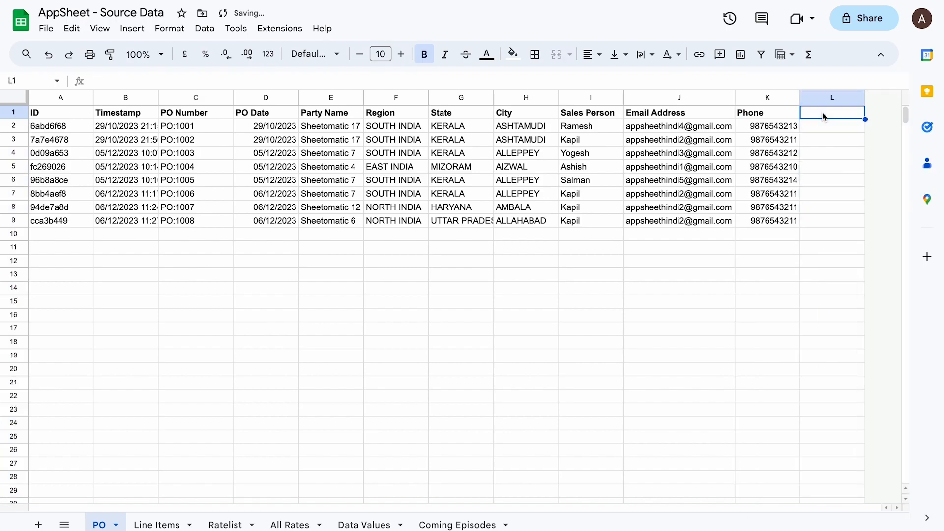
Title the new column "Generate PO?" and fill Yes down the rows below its header.
text(Generatye)
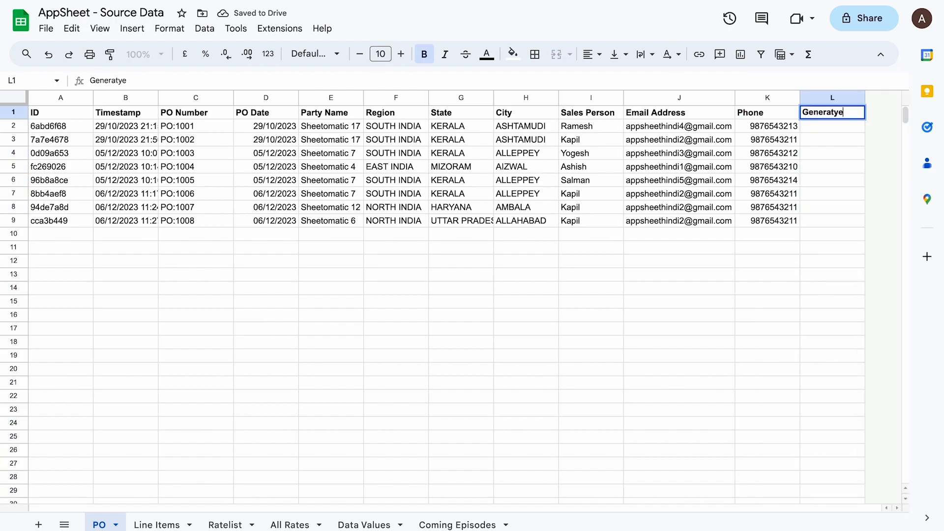
text(e PO?)
key(Return)
text(Yes)
key(Return)
key(Up)
key(shift+Down)
key(shift+Down)
key(shift+Down)
key(shift+Down)
key(ctrl+d)
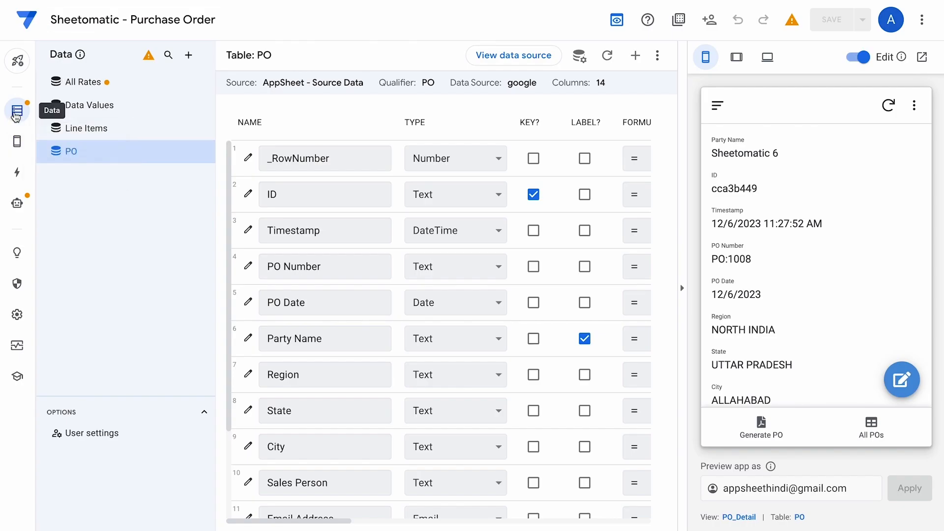
In the AppSheet editor, regenerate the schema of the PO table.
click(207, 152)
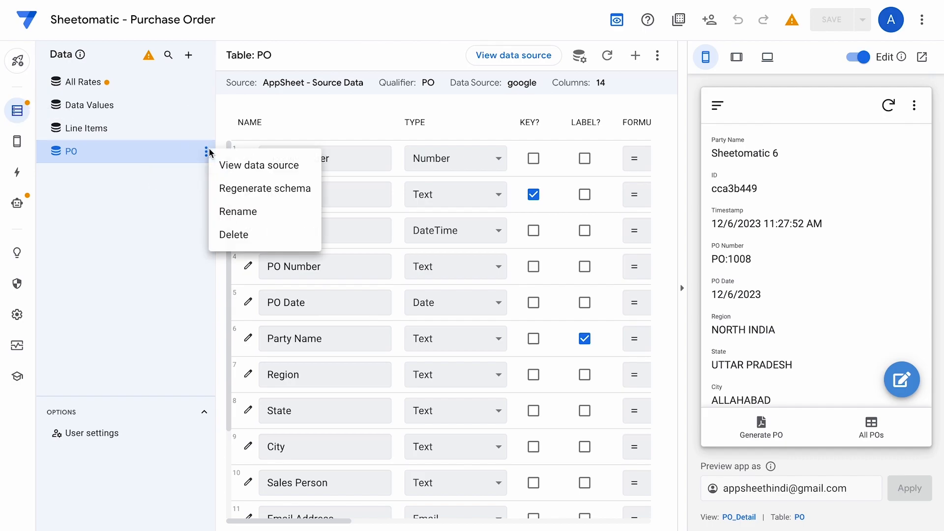
click(265, 189)
click(635, 125)
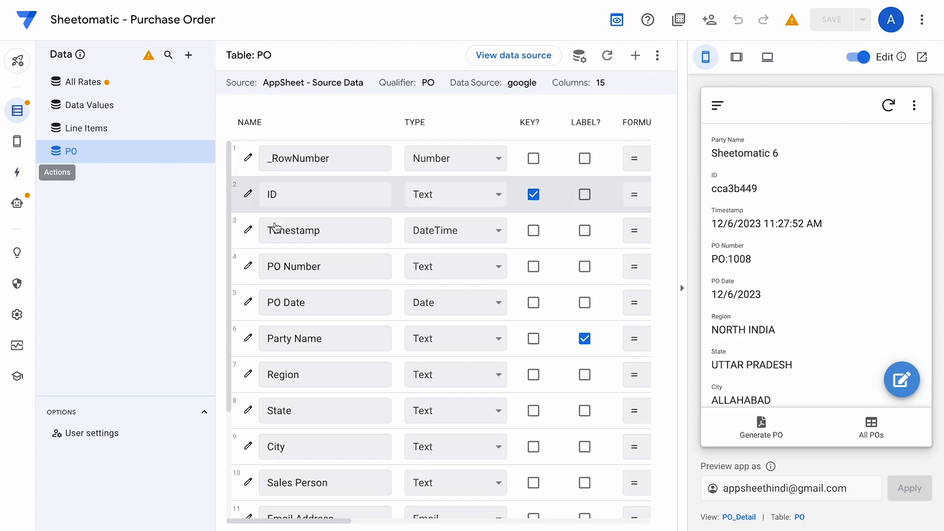
Set the Generate PO? column's display values to Yes for the No value and No for the Yes value.
scroll(305, 274, down, 3)
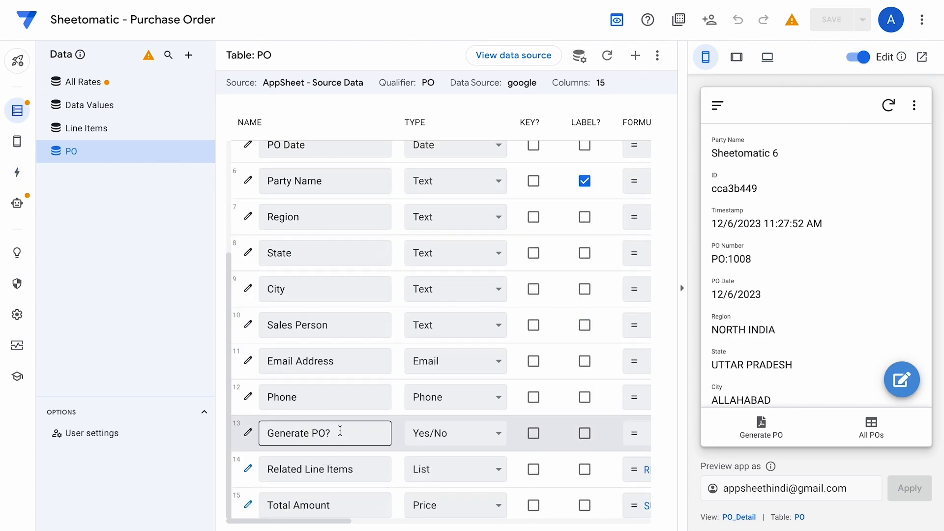
click(248, 432)
scroll(502, 335, down, 2)
scroll(502, 334, down, 1)
click(436, 258)
text(Yes)
click(750, 495)
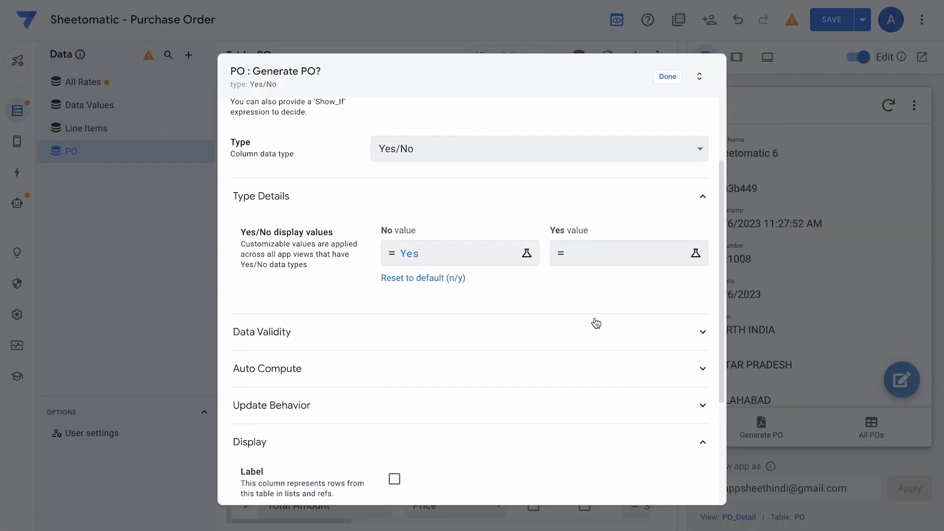
click(615, 262)
text(No)
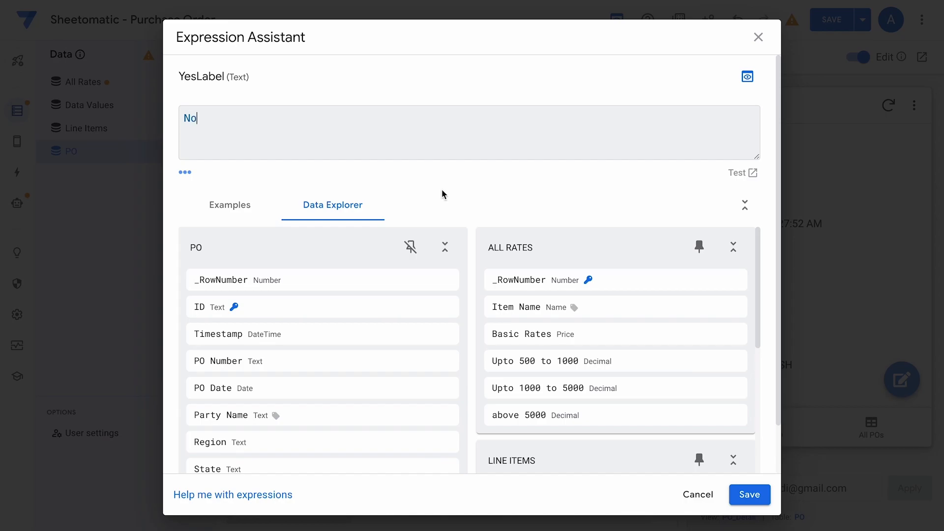
click(749, 494)
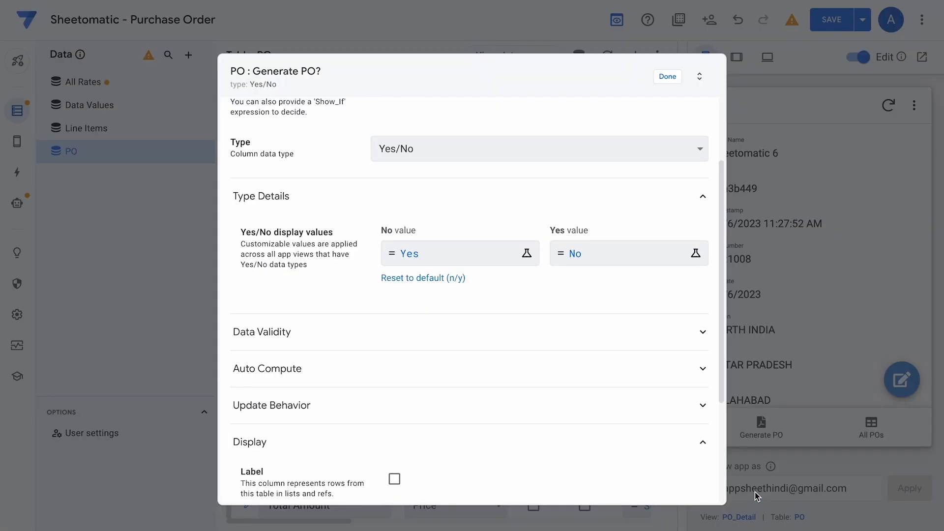
click(667, 75)
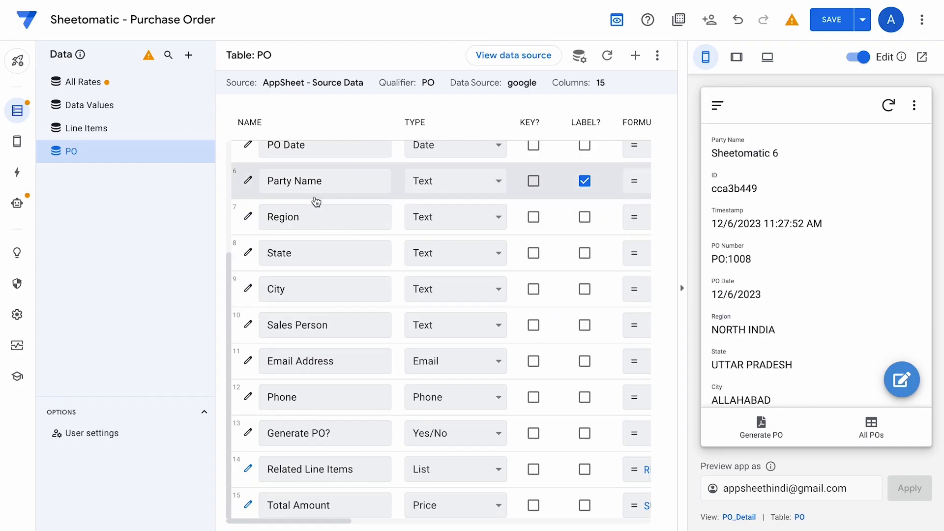
Create a new custom action for the PO table.
click(17, 172)
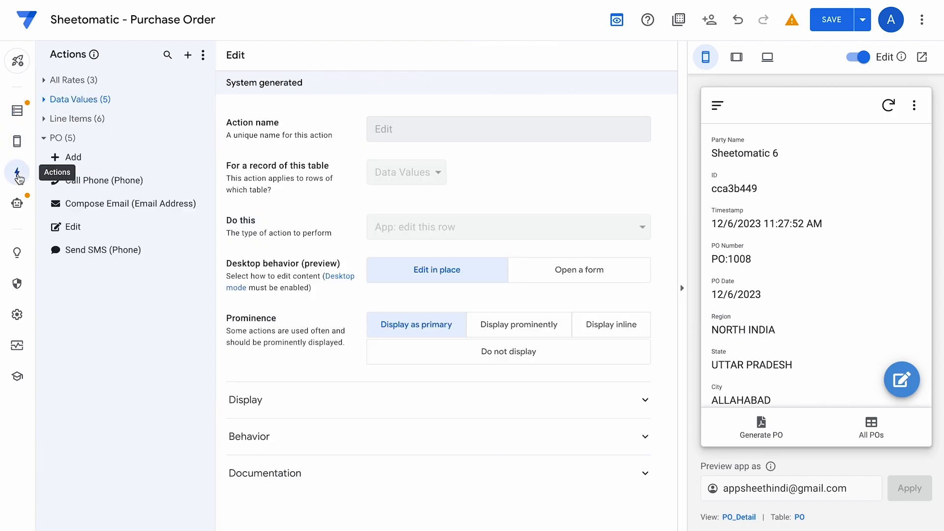
click(46, 138)
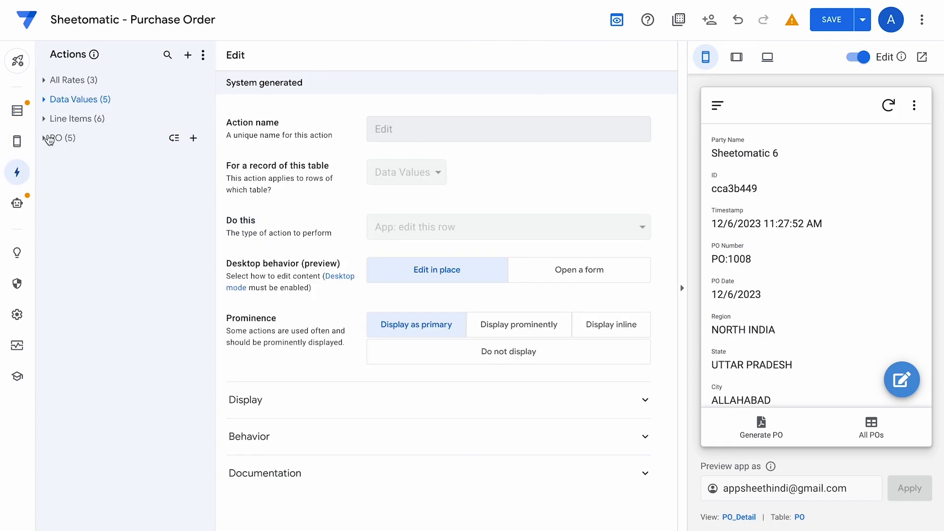
click(45, 138)
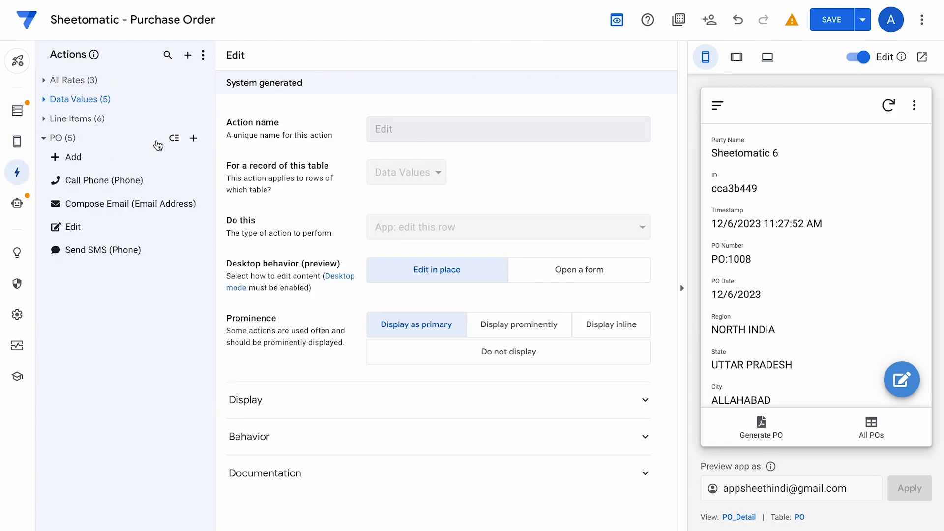
click(193, 138)
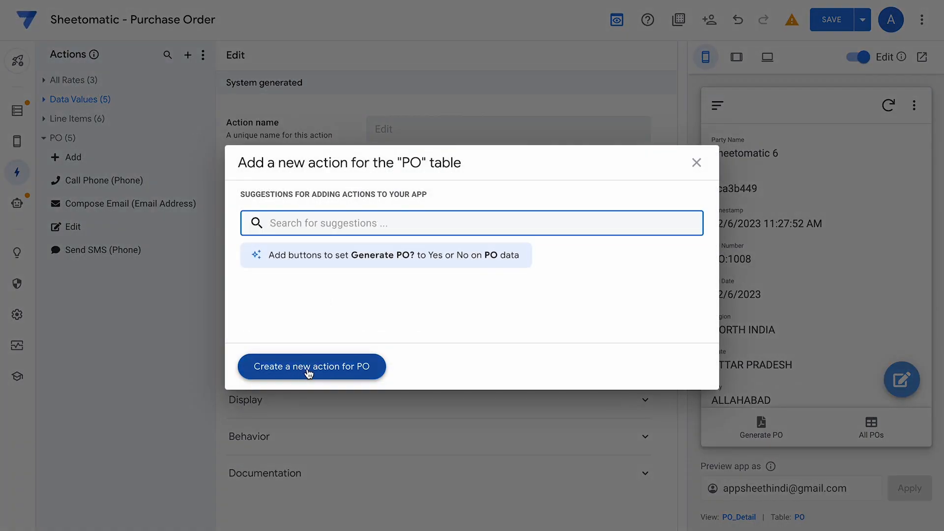
click(308, 370)
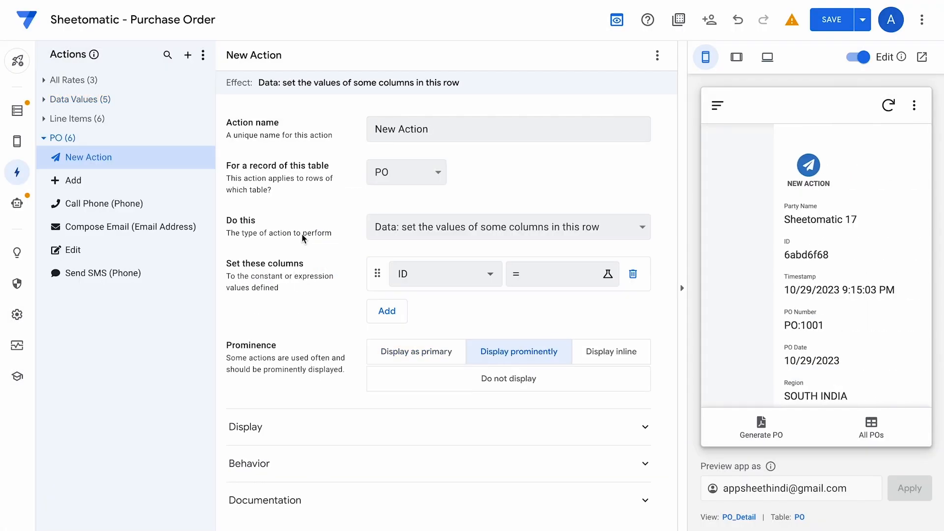
Make the new action set the Generate PO? column to Yes.
click(454, 276)
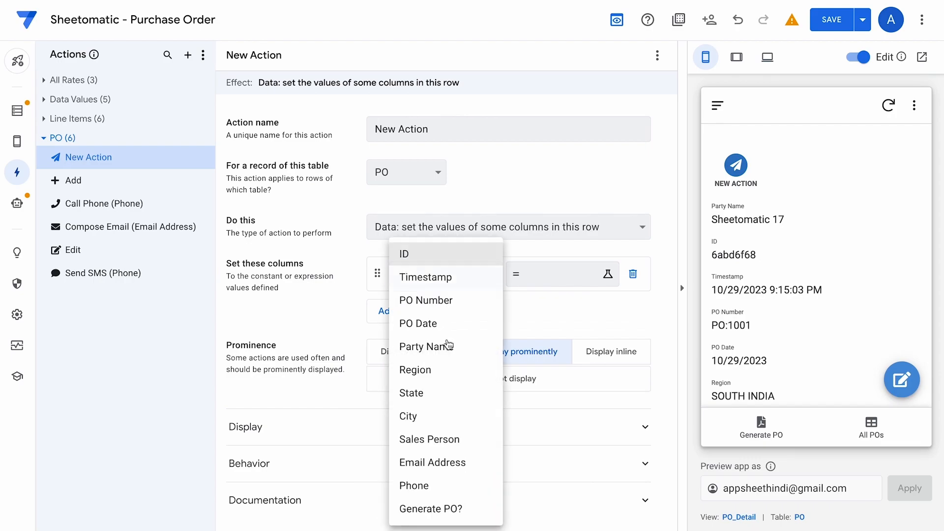
click(436, 508)
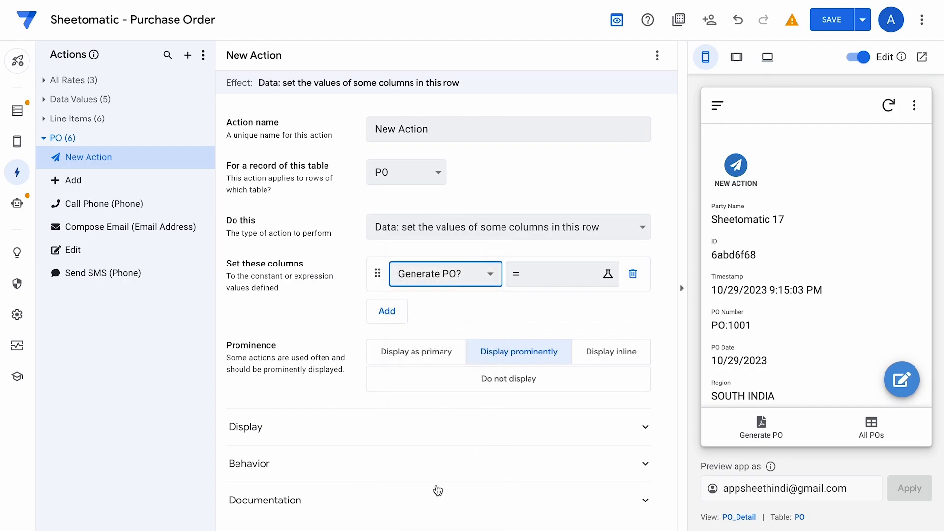
click(564, 274)
text(Yes)
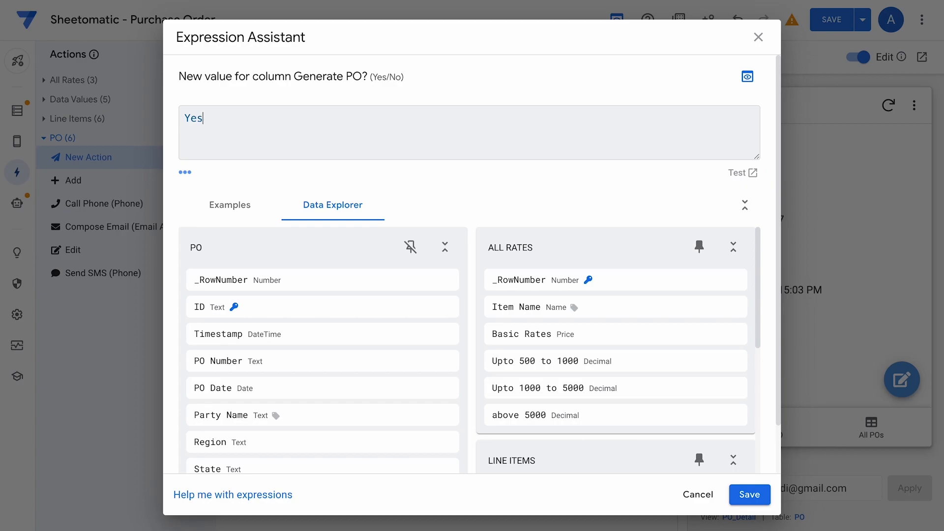
click(749, 495)
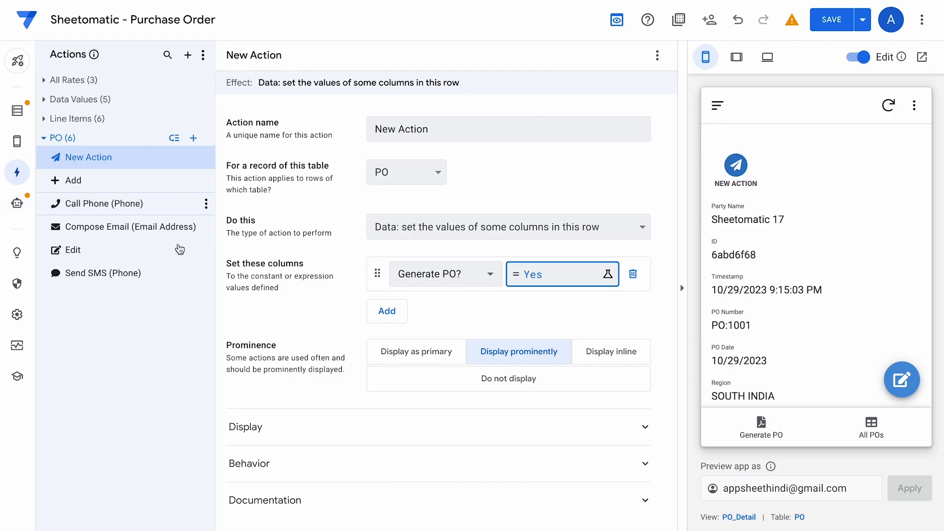
Name the action "Generate PDF".
click(447, 132)
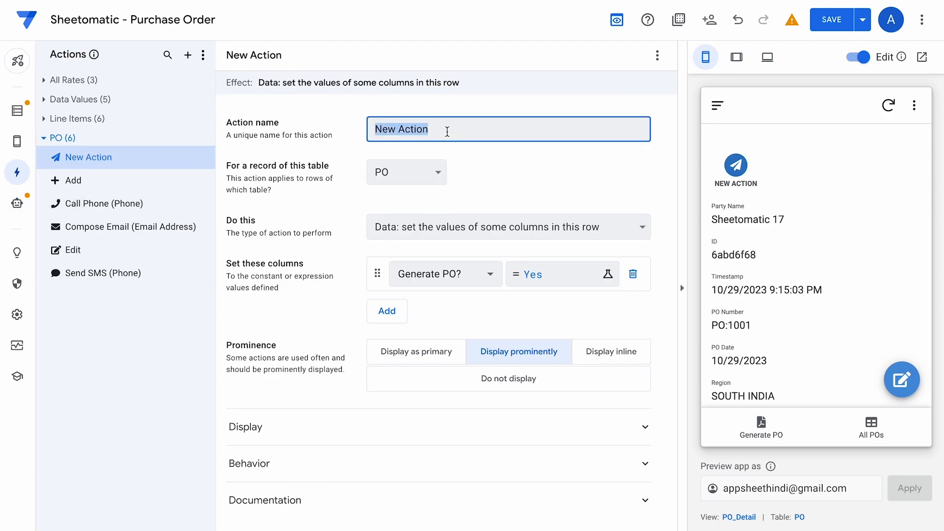
text(Gnerat)
key(BackSpace)
key(BackSpace)
key(BackSpace)
key(BackSpace)
key(BackSpace)
text(enerate PDF)
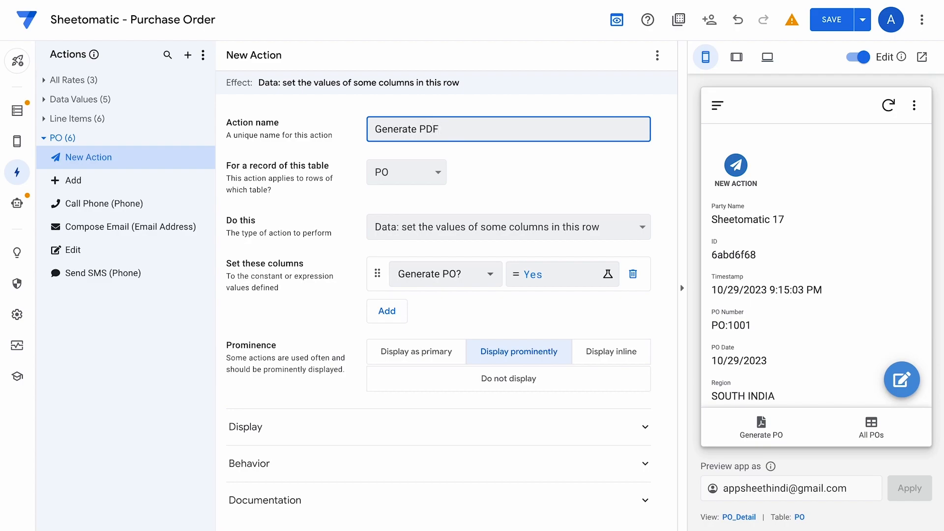
click(506, 171)
Find icons matching "pdf" and give the Generate PDF action the solid PDF file icon.
click(400, 425)
click(443, 386)
text(pdf)
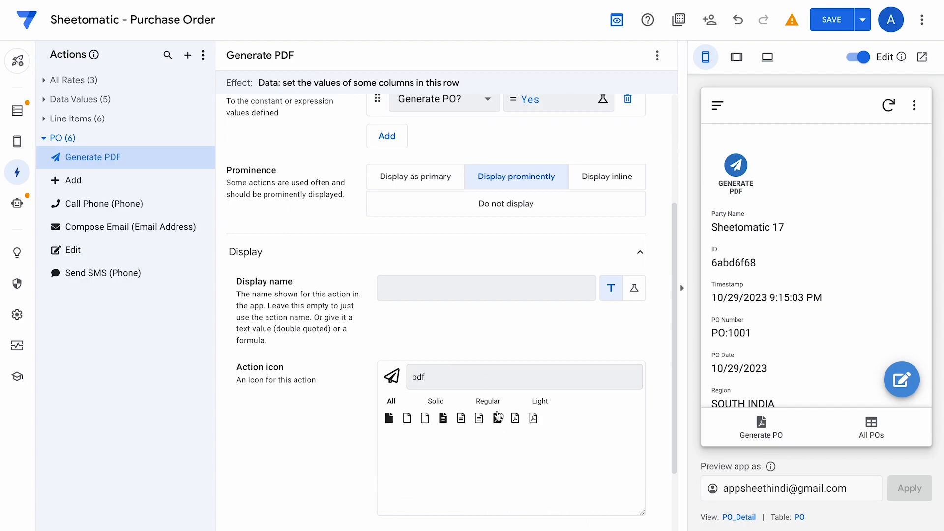
click(497, 419)
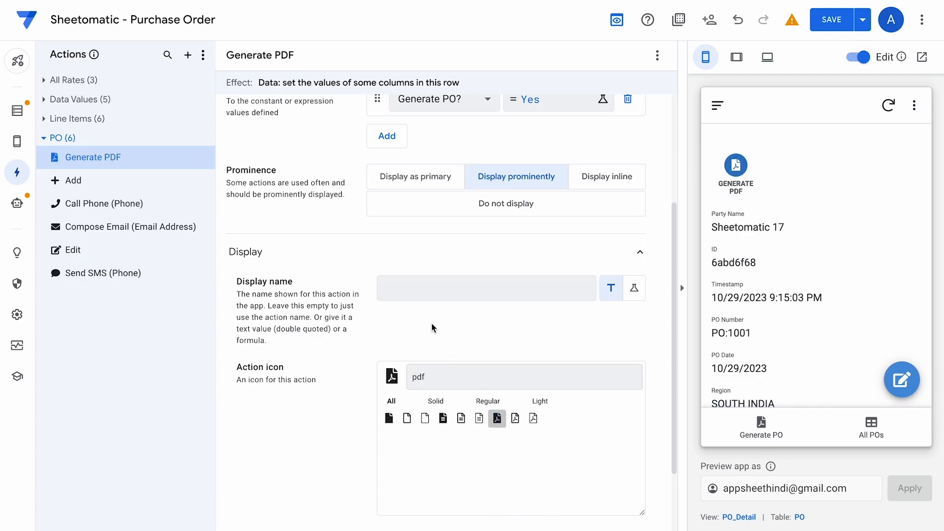
scroll(433, 328, up, 4)
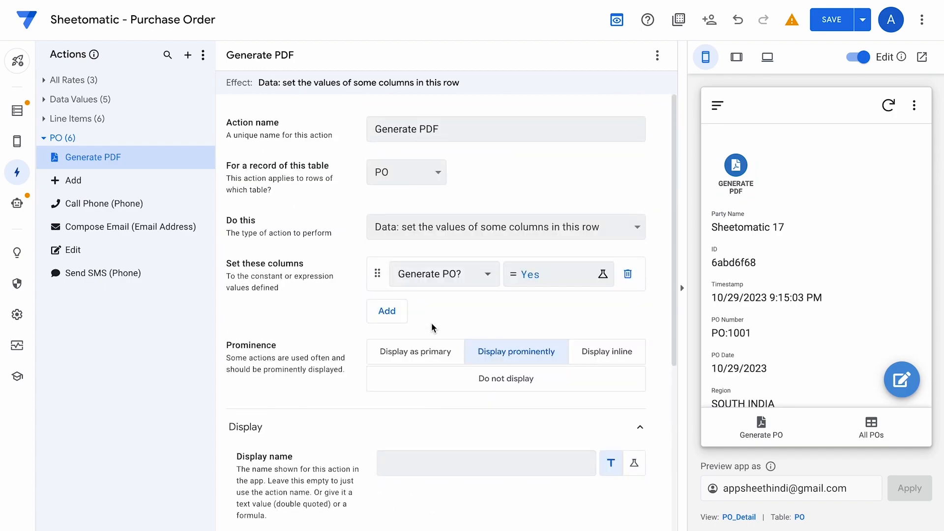
Set the Purchase Order PDF bot's When PO Generate event to trigger on updates only.
click(17, 202)
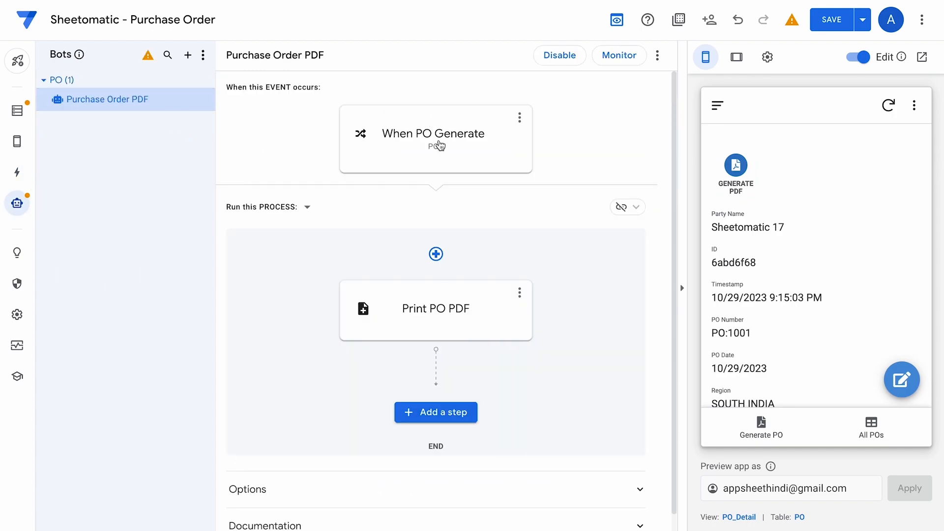
click(475, 142)
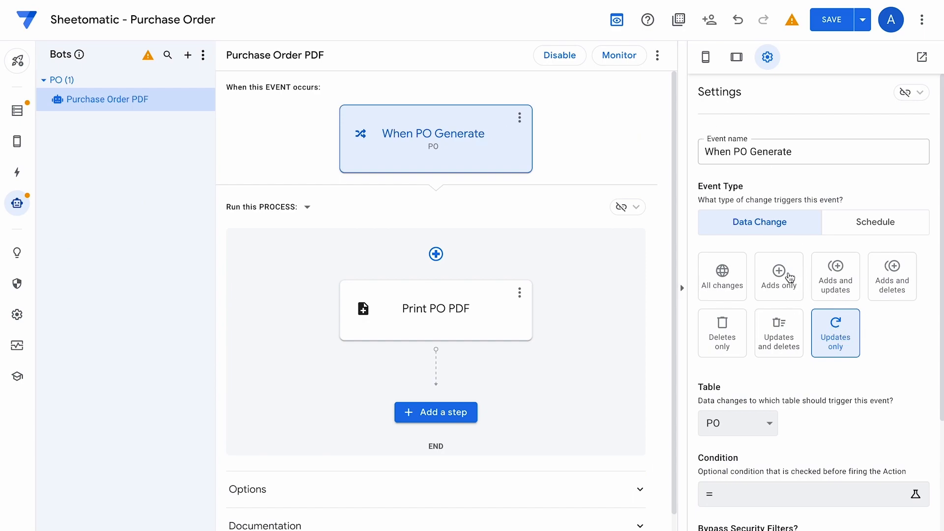
click(727, 283)
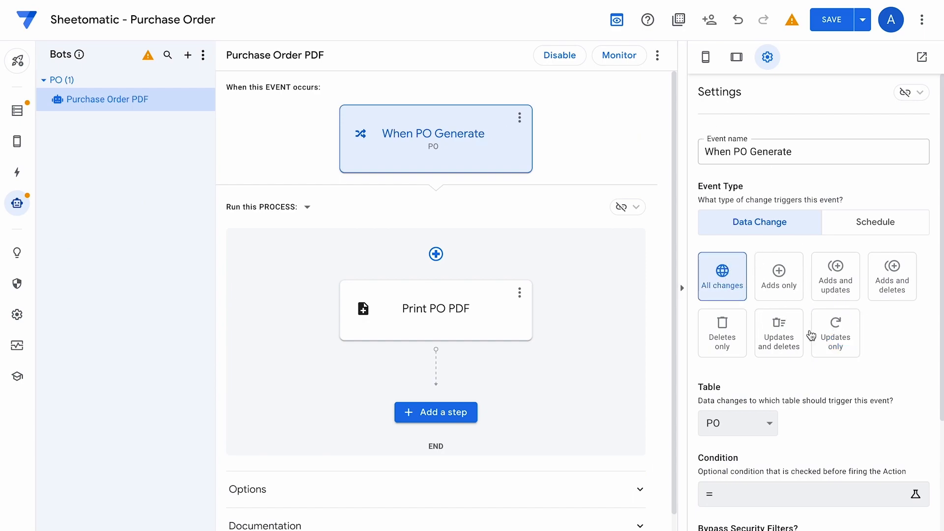
click(837, 335)
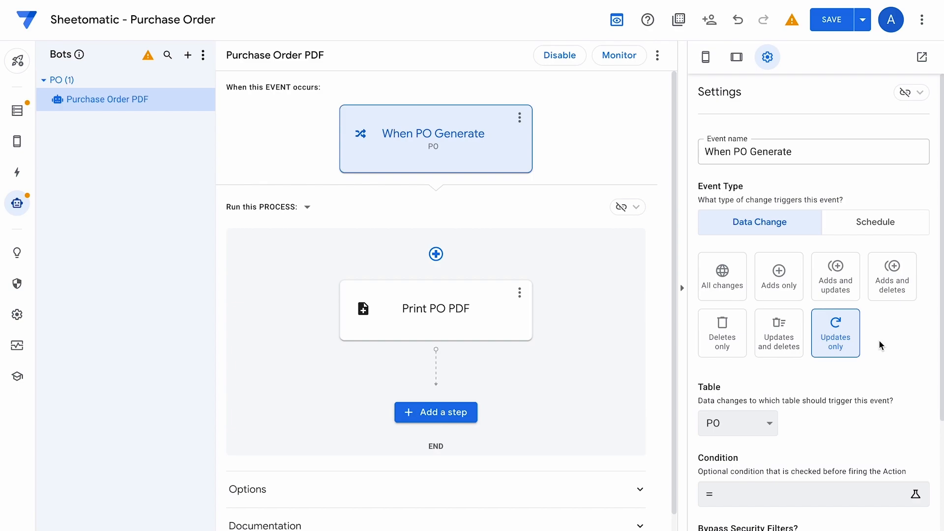
Add the condition [Generate PO?]="Yes" to the When PO Generate event and save the app.
scroll(805, 390, down, 3)
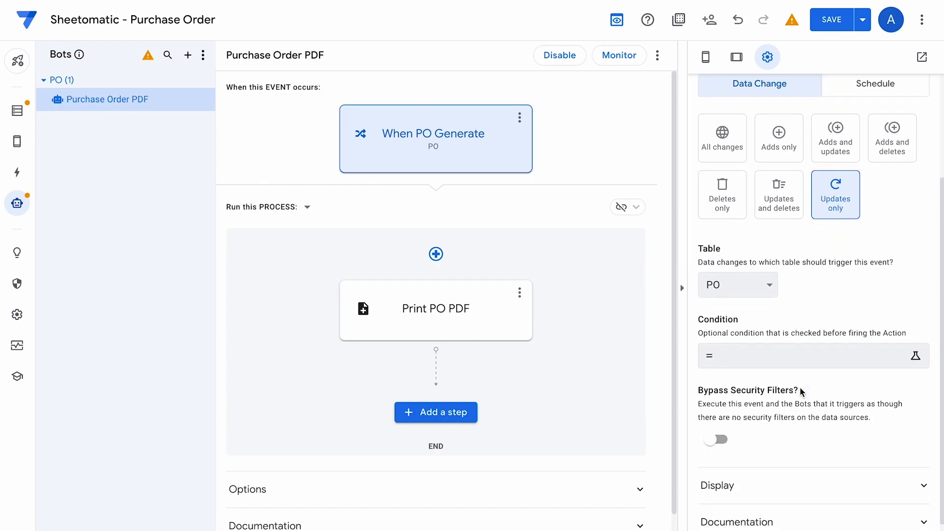
click(795, 348)
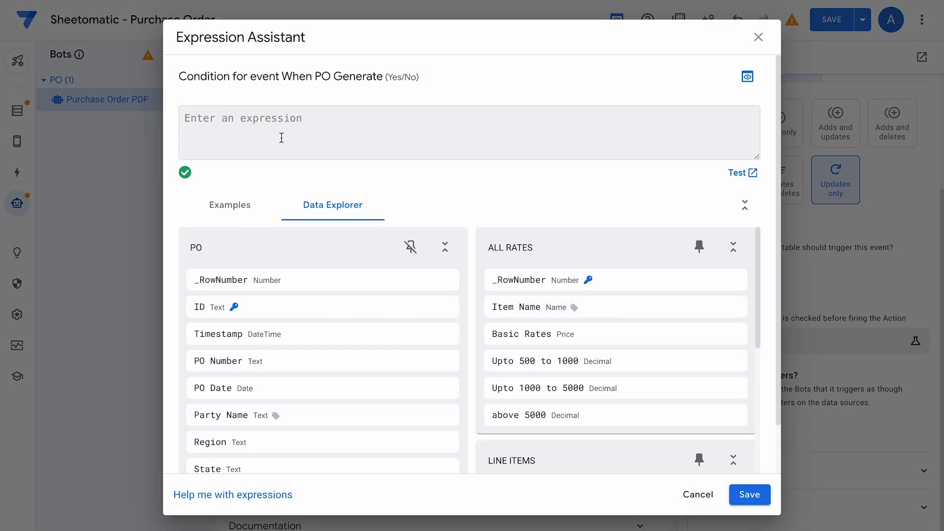
text([gee)
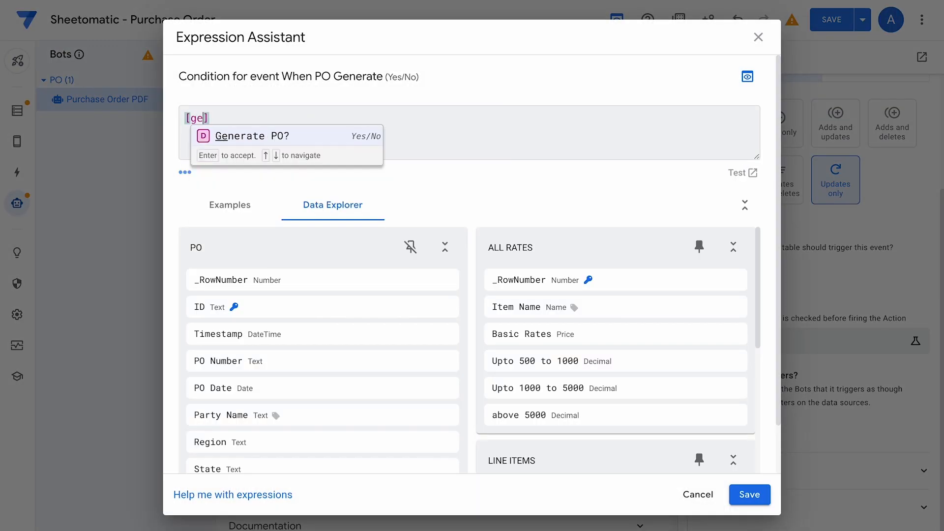
click(239, 136)
text(="yes)
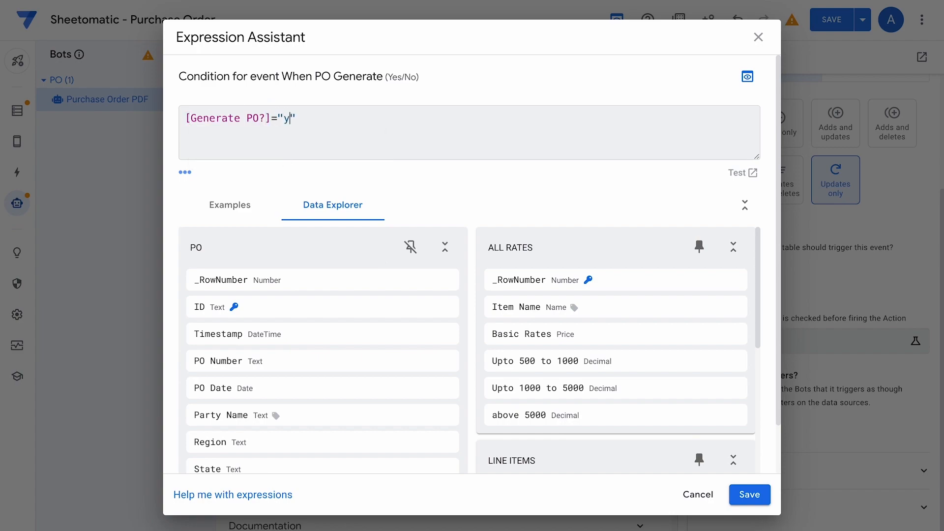
text(Yes)
click(748, 498)
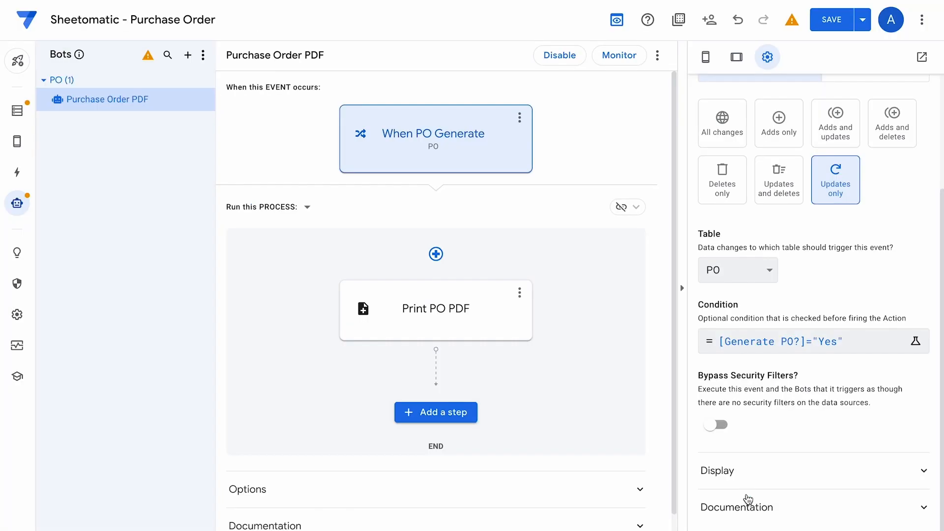
click(828, 20)
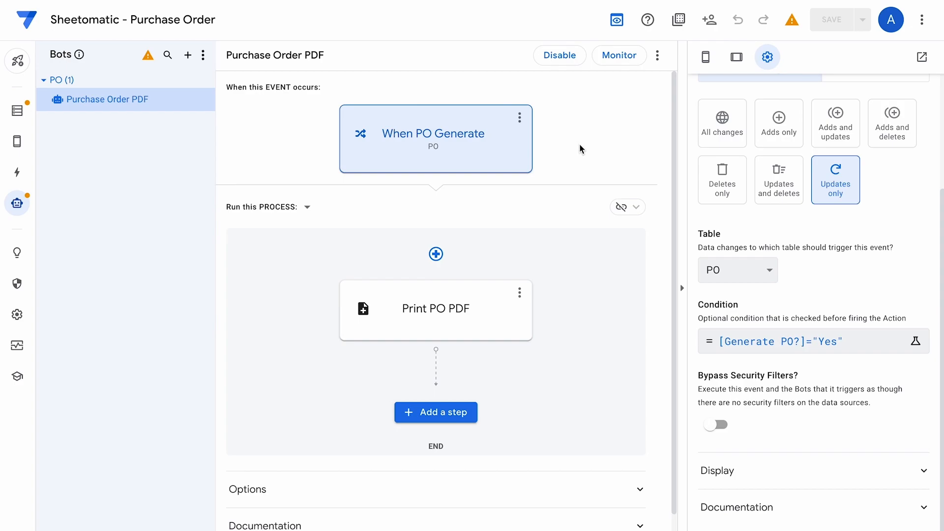
Show the mobile app preview and open the Sheetomatic 6 purchase order from the All POs view.
scroll(798, 200, up, 3)
click(705, 57)
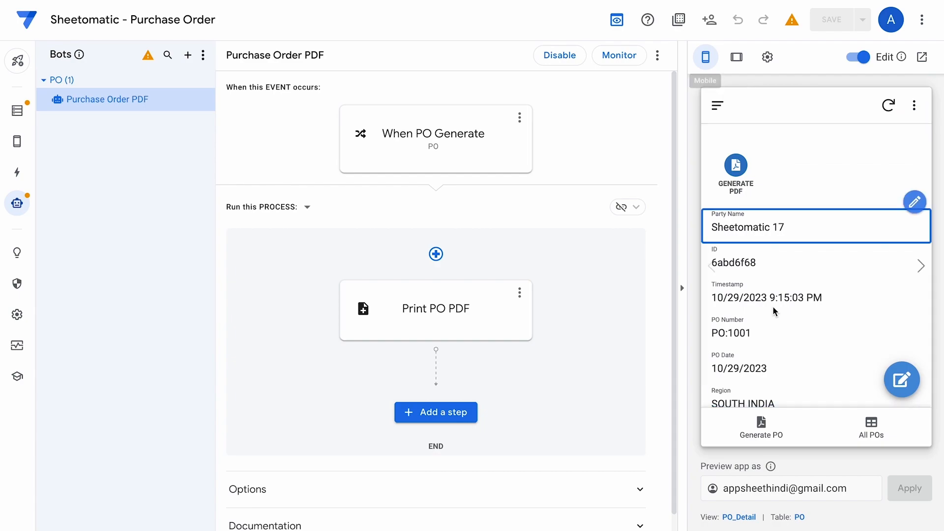
click(762, 428)
scroll(775, 383, down, 10)
click(760, 427)
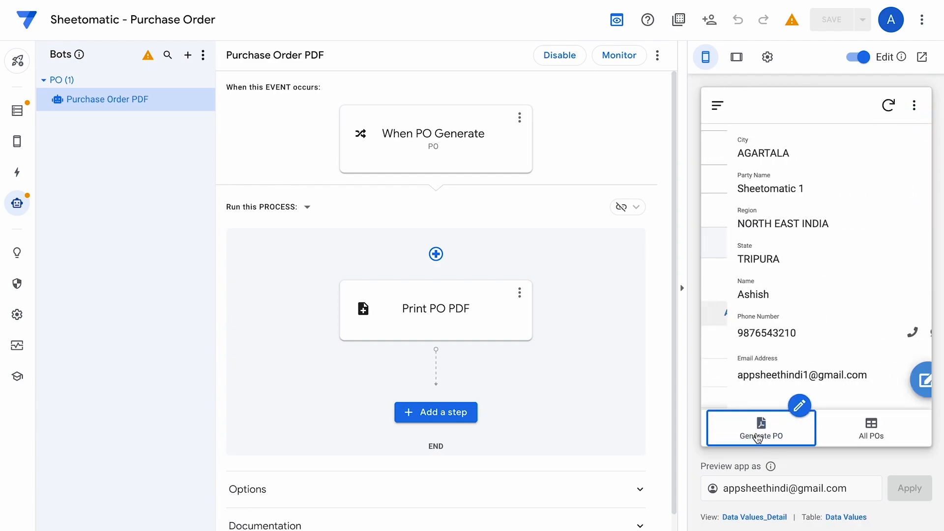
click(871, 422)
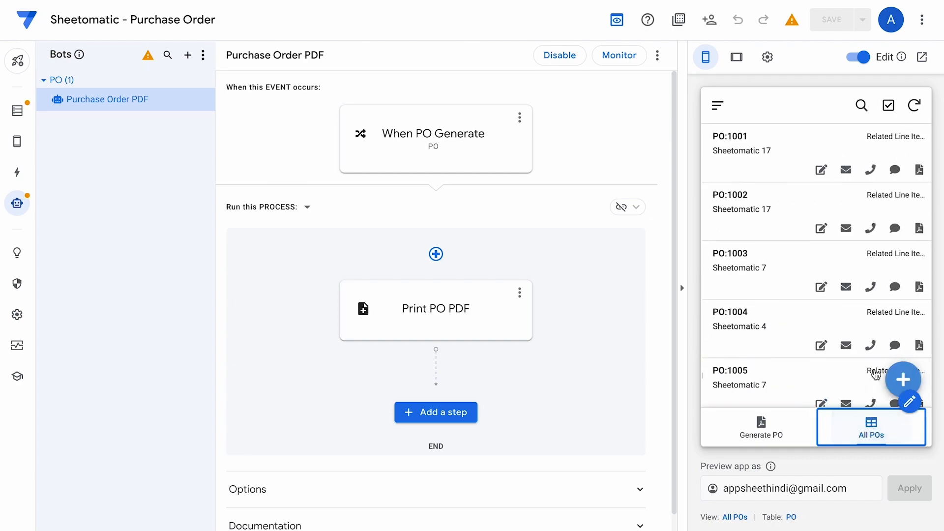
scroll(818, 332, down, 5)
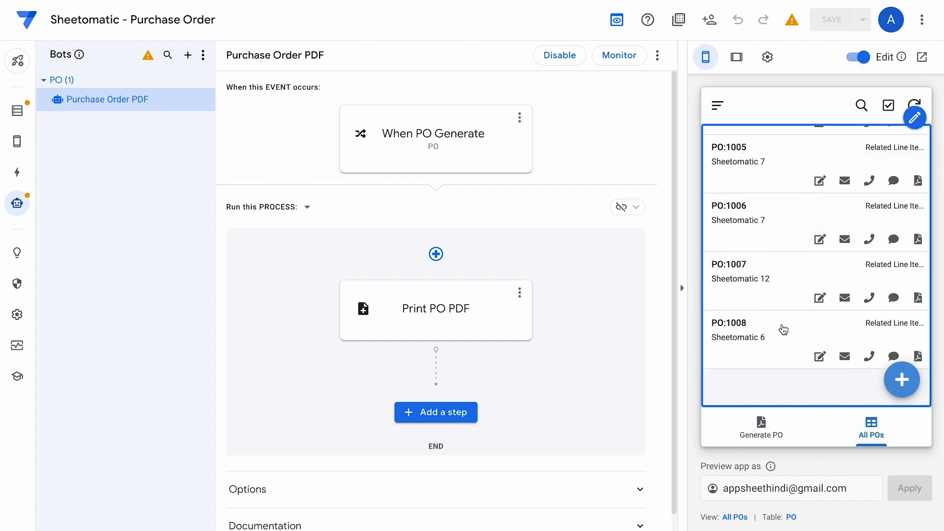
click(783, 330)
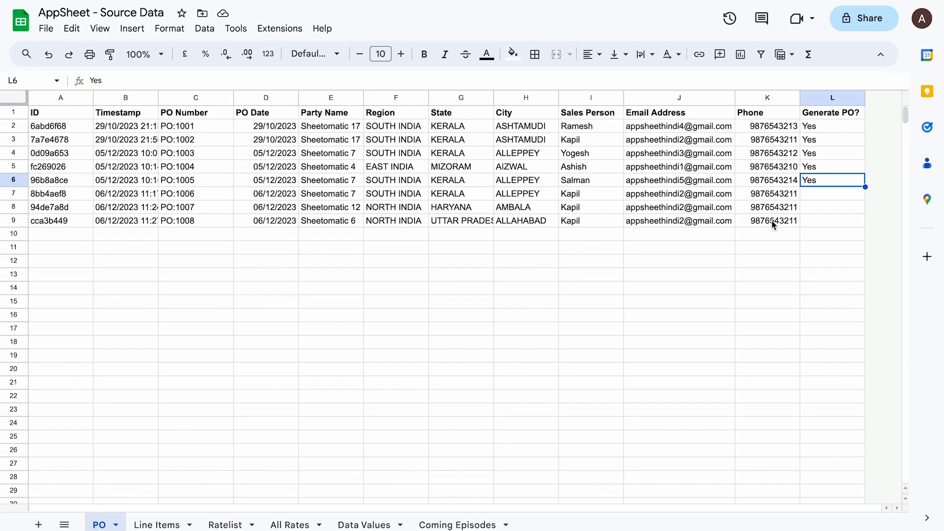
Switch to the AppSheet - Source Data spreadsheet and inspect the Generate PO? values of the latest purchase orders on the PO sheet.
click(821, 209)
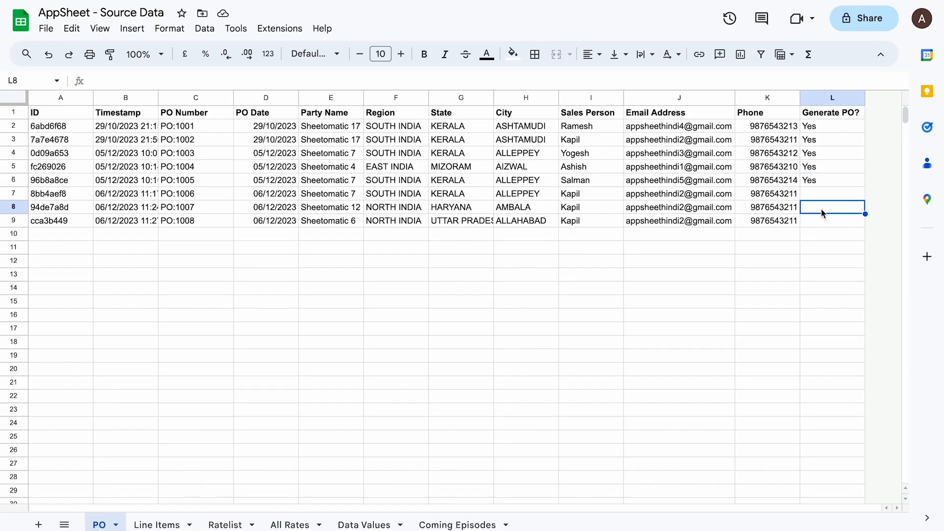
key(Up)
key(Home)
key(Right)
key(Right)
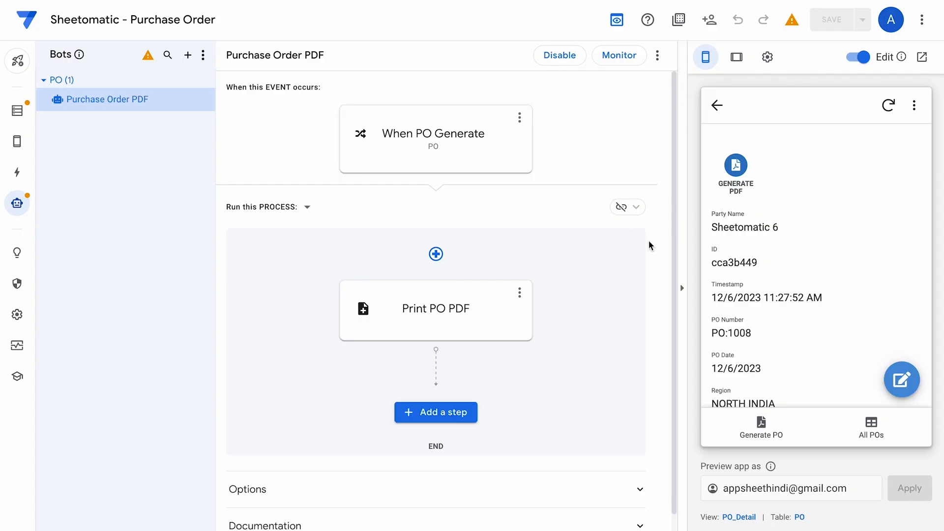
Back in the AppSheet preview, open the Sheetomatic 12 purchase order from All POs and run its Generate PDF action.
scroll(788, 345, down, 5)
click(871, 428)
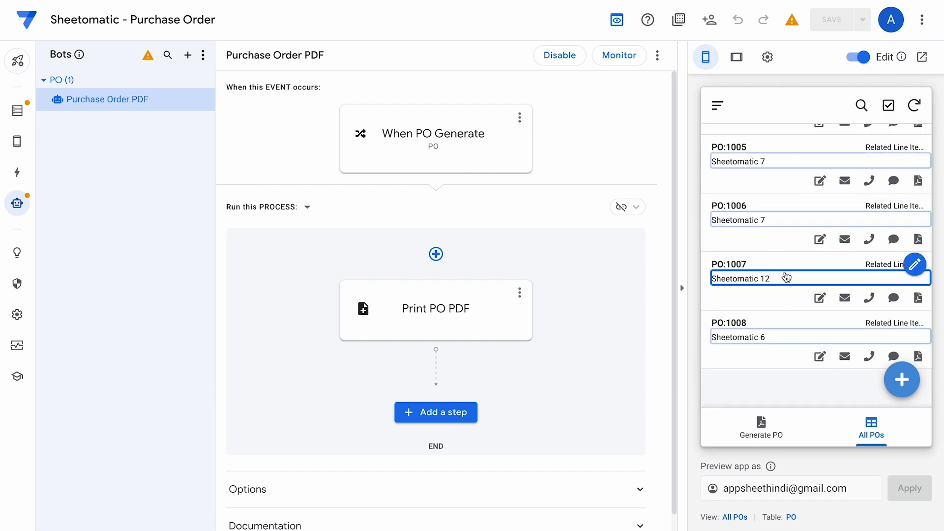
click(787, 278)
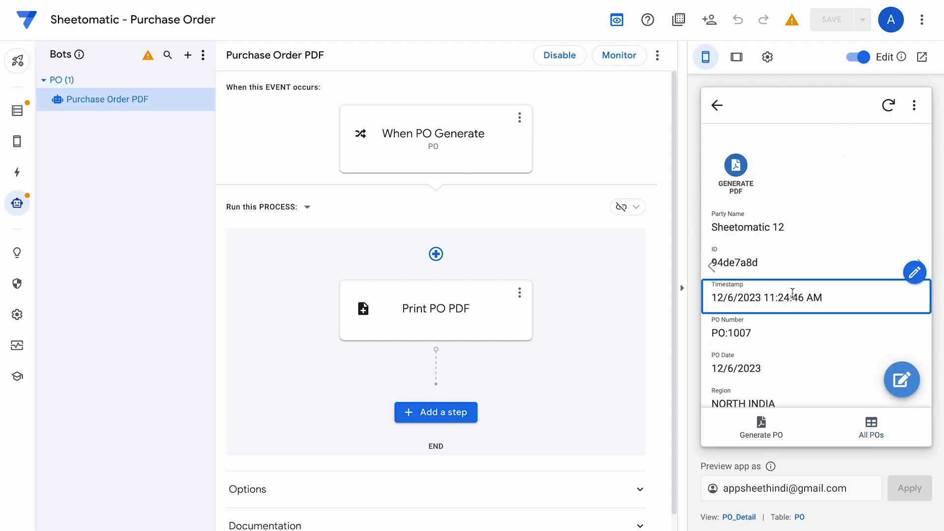
scroll(791, 298, down, 5)
scroll(792, 297, up, 8)
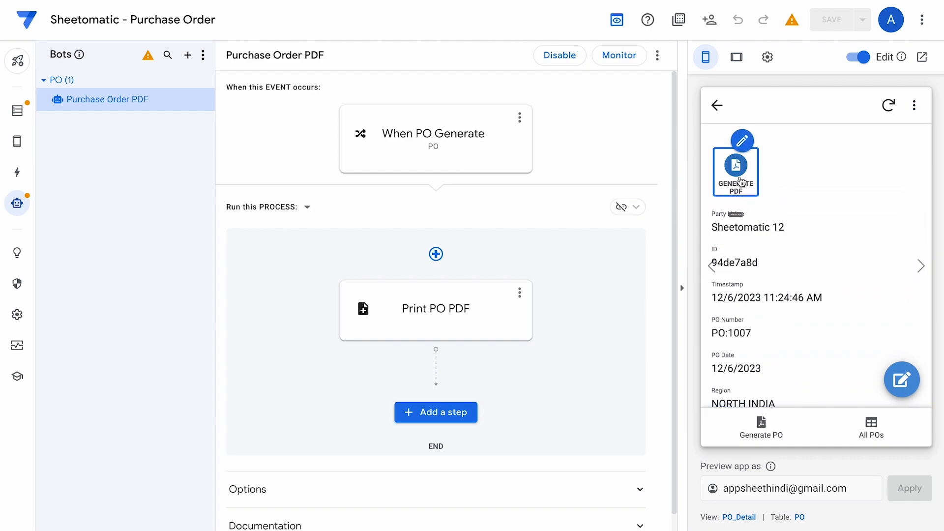
click(739, 169)
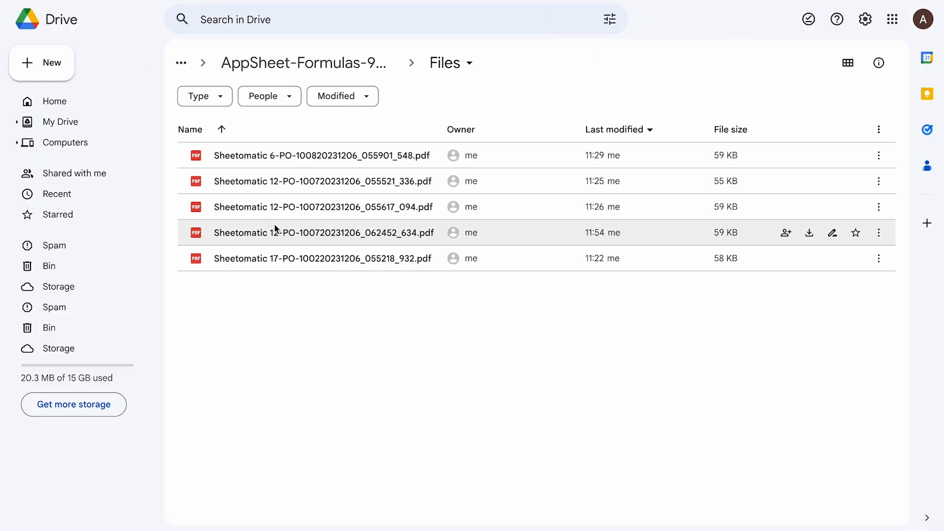
In the Google Drive Files folder, open the newest Sheetomatic 12 PDF, review its order details, line items and total, and close it.
double_click(316, 240)
scroll(541, 342, down, 3)
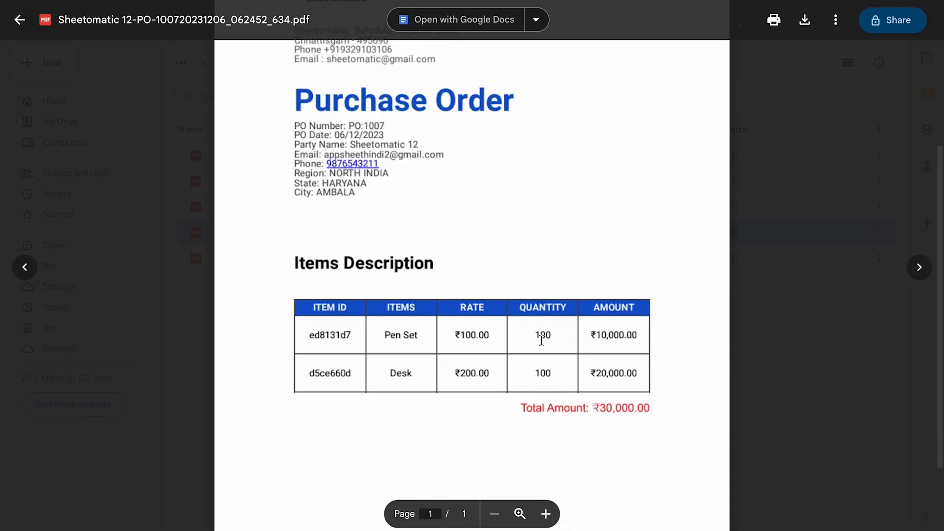
scroll(542, 340, down, 1)
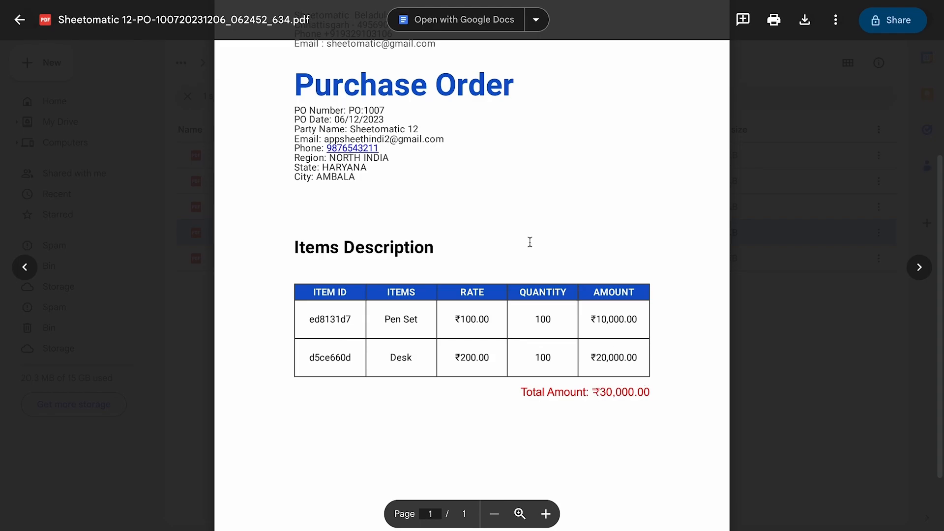
scroll(530, 242, up, 4)
scroll(531, 242, down, 5)
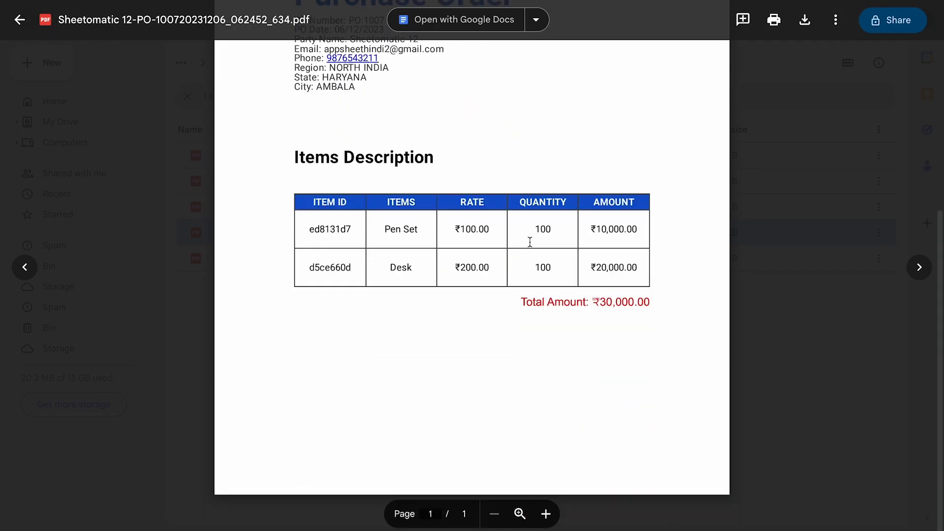
scroll(530, 242, up, 5)
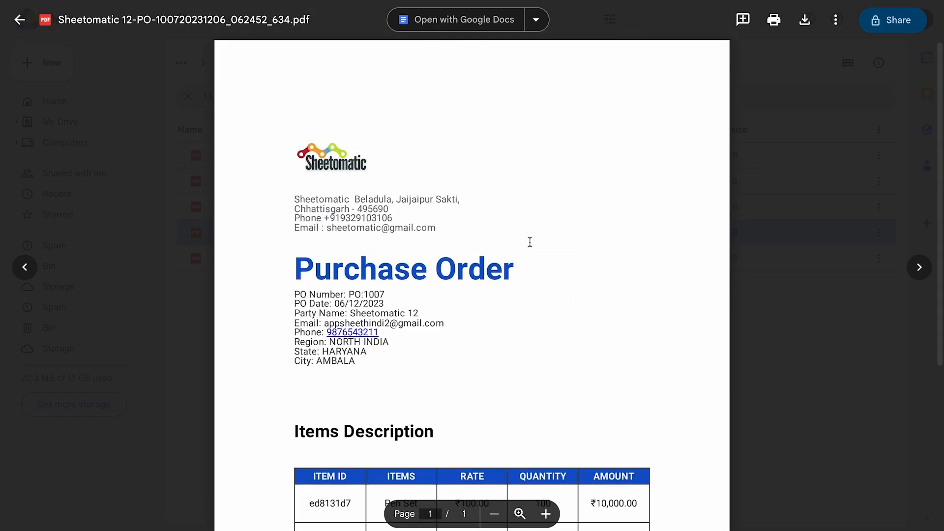
click(20, 21)
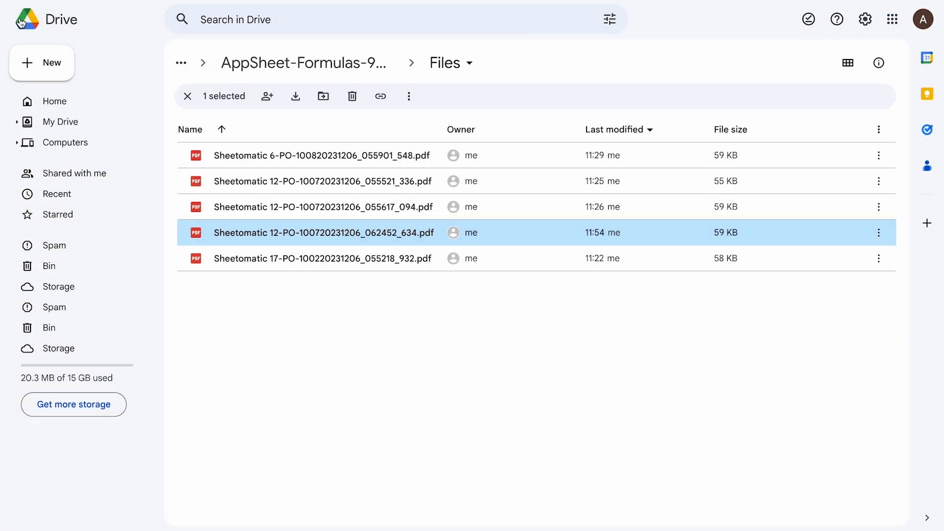
Return to the AppSheet editor and check the Generate PO? value in the Sheetomatic 12 purchase order's detail view.
click(116, 0)
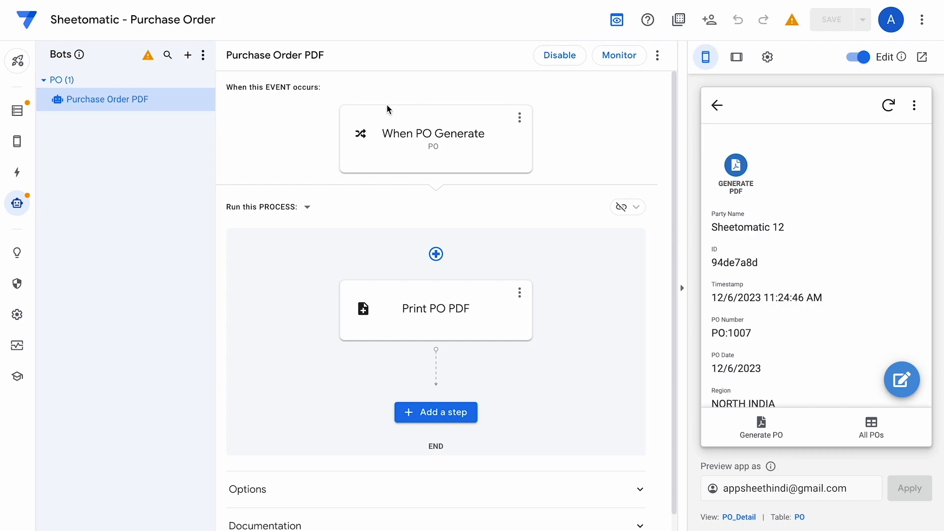
mouse_move(741, 180)
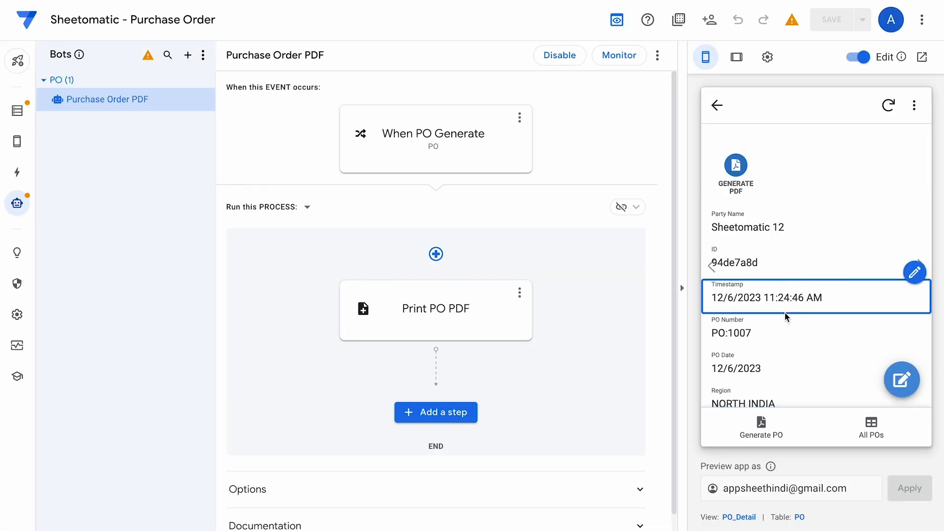
scroll(785, 313, down, 5)
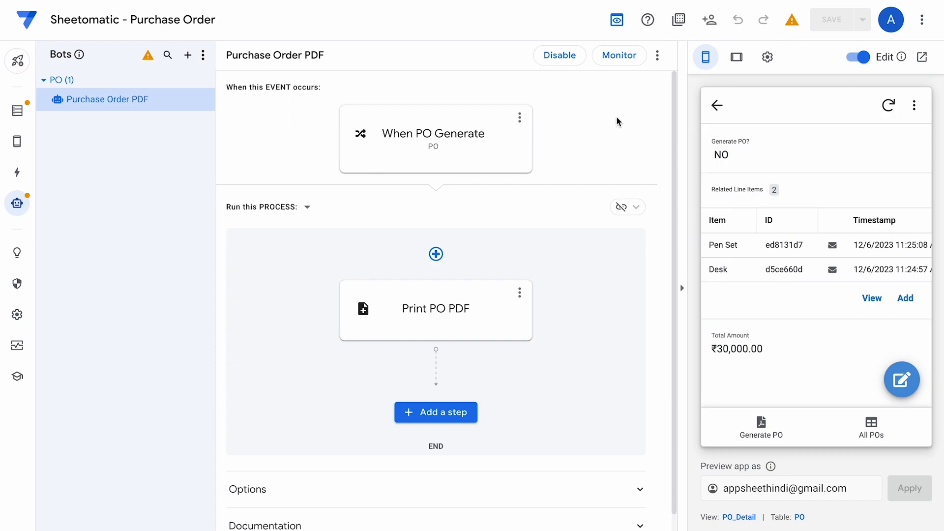